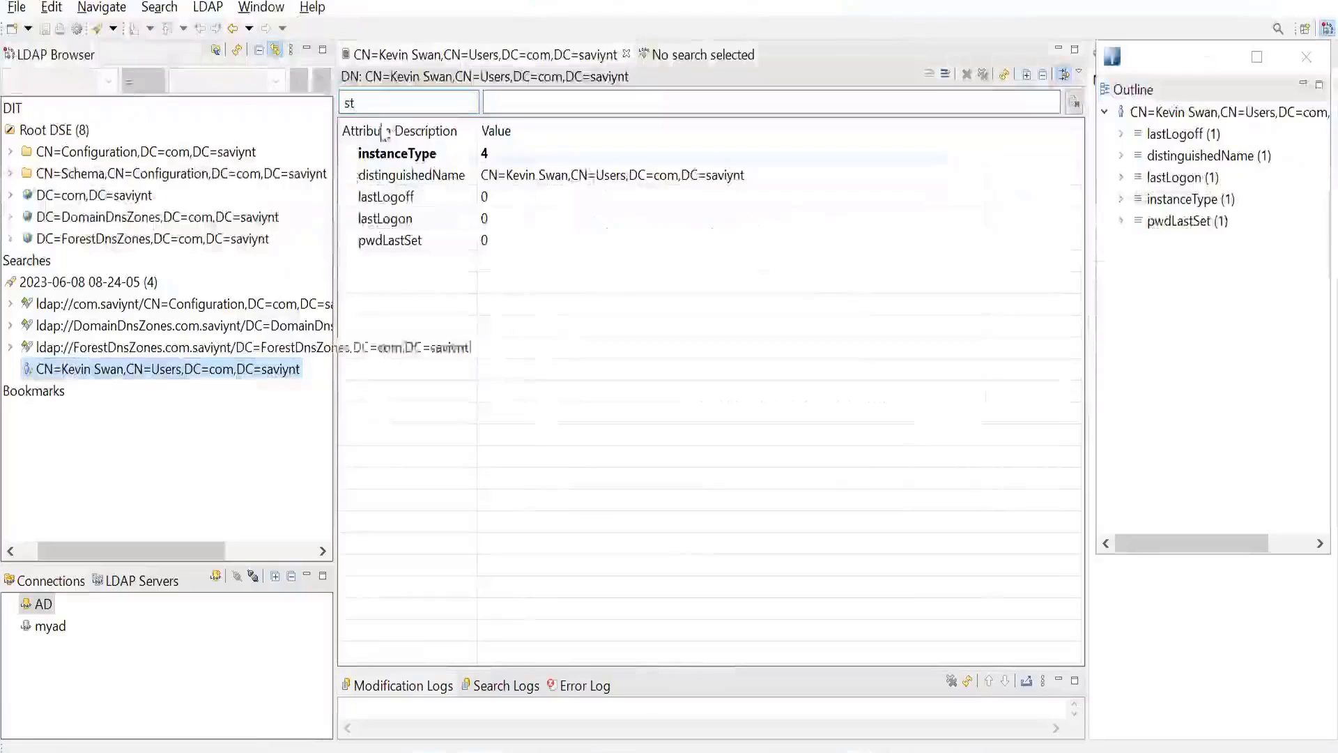
Clear the attribute description filter in the open user entry.
{"action": "left_click", "coordinate": [388, 105]}
{"action": "key", "text": "BackSpace"}
{"action": "key", "text": "BackSpace"}
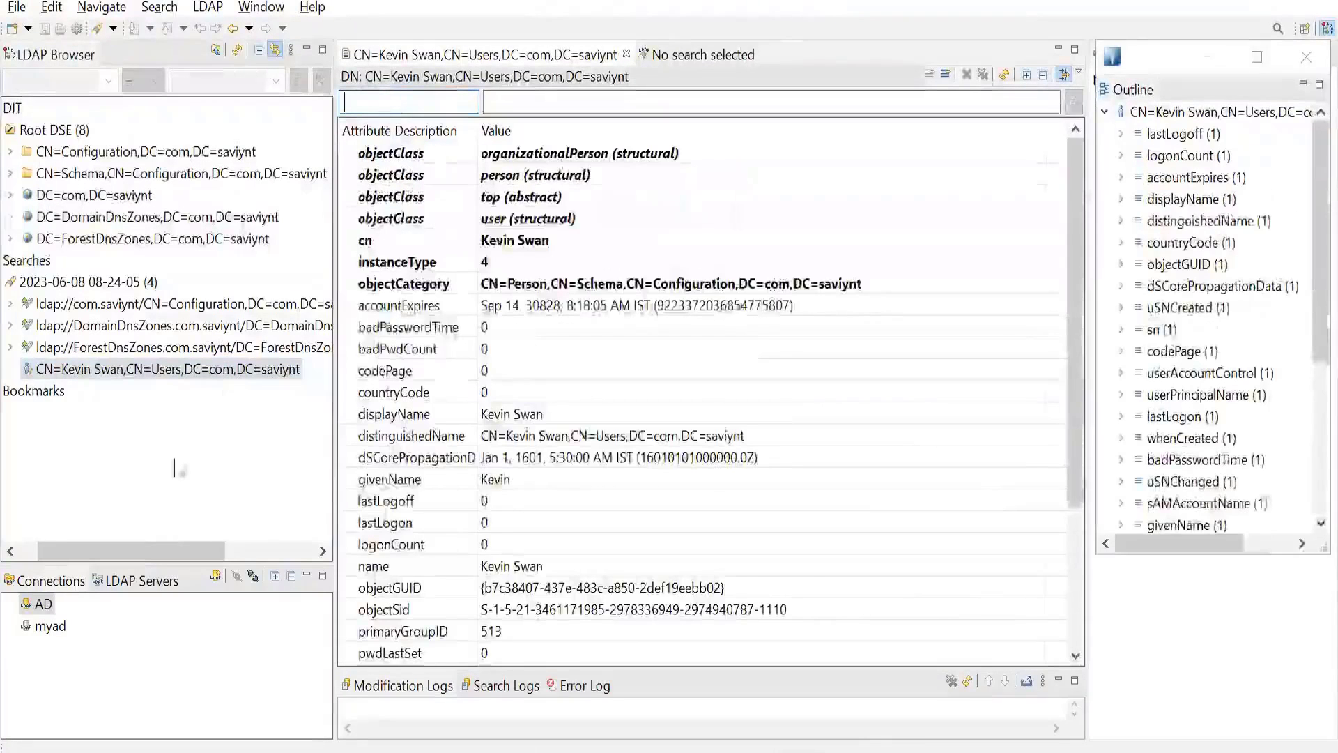
Run a quick search on DC=com,DC=saviynt using the earlier sAMAccountName filter for the user, keeping the Subtree scope.
{"action": "left_click_drag", "start_coordinate": [153, 551], "coordinate": [136, 550]}
{"action": "left_click", "coordinate": [104, 199]}
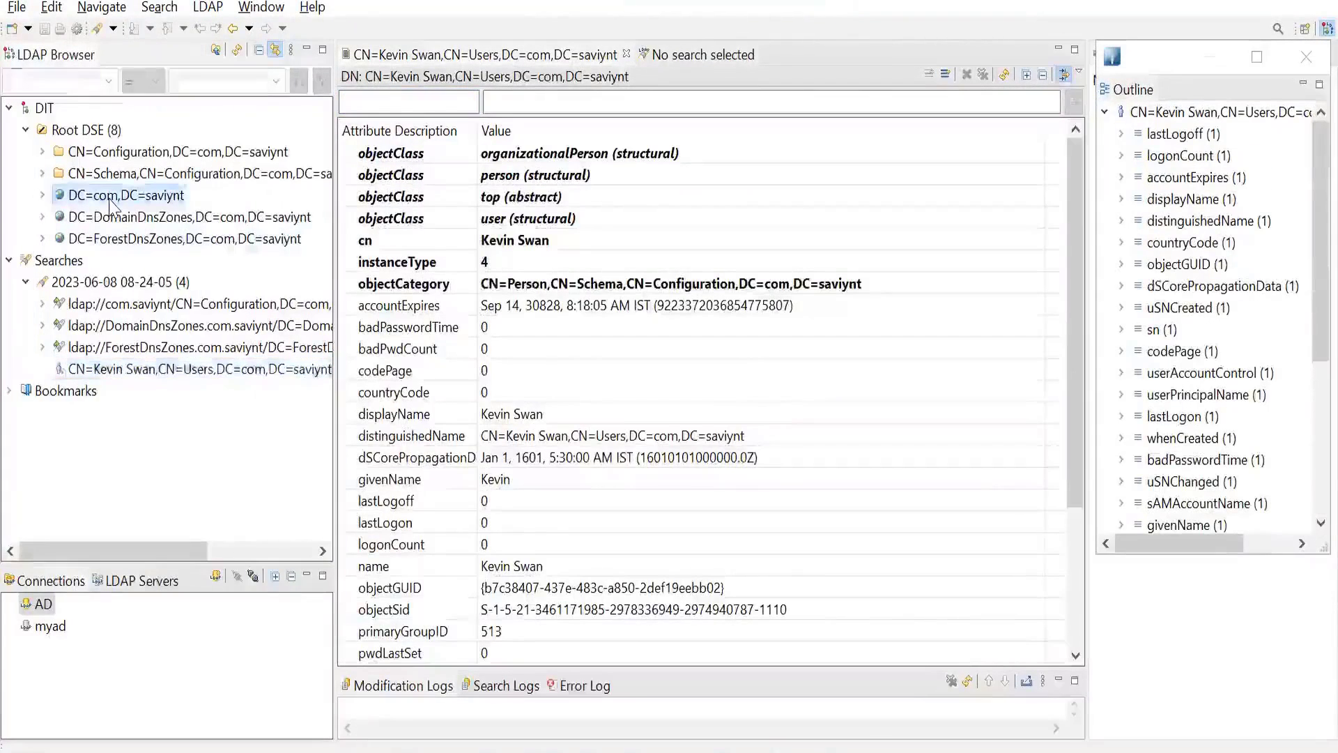
{"action": "right_click", "coordinate": [109, 201]}
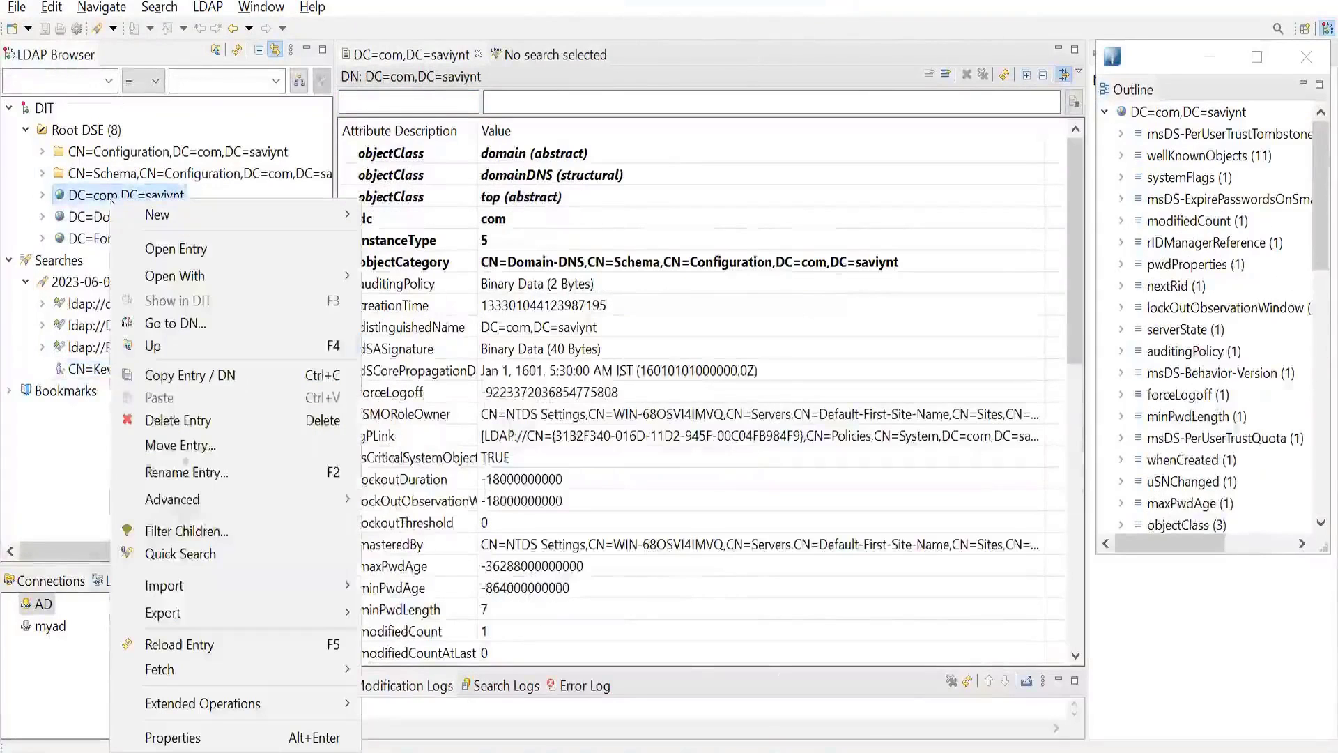
{"action": "left_click", "coordinate": [380, 488]}
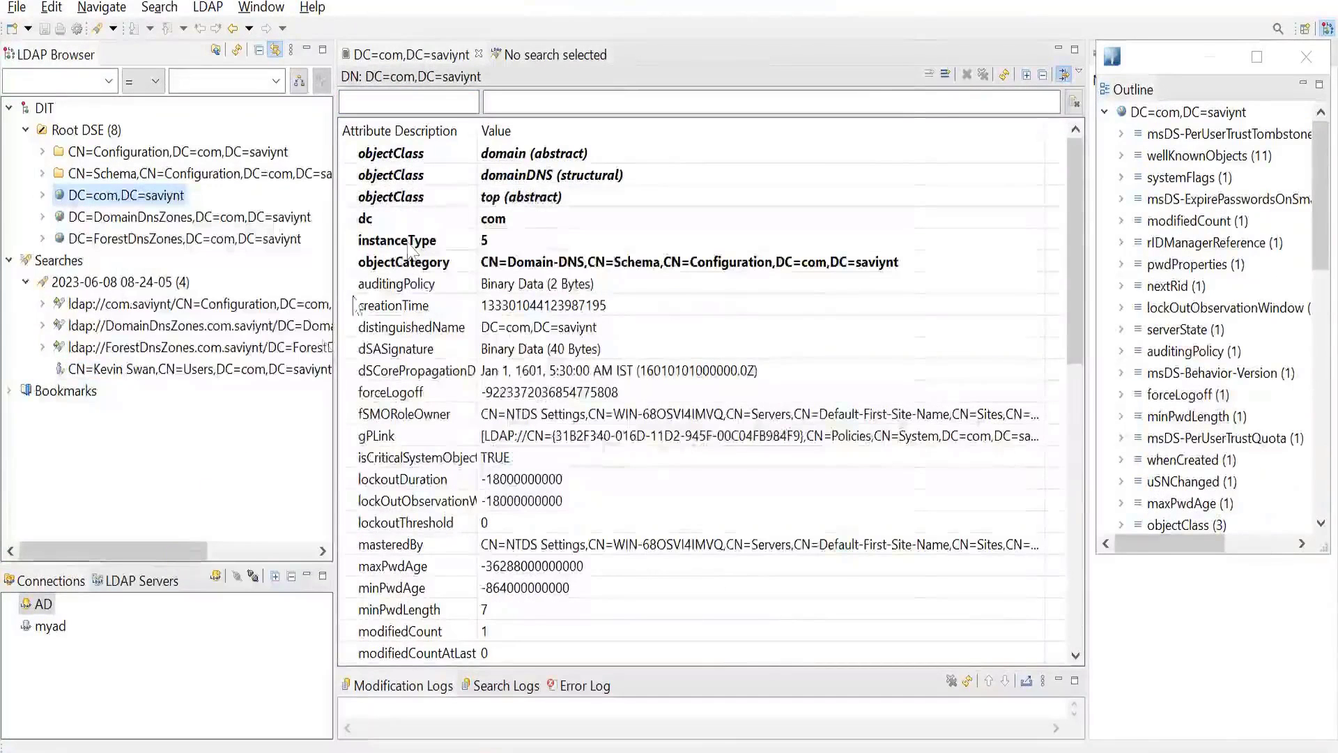
{"action": "left_click", "coordinate": [790, 160]}
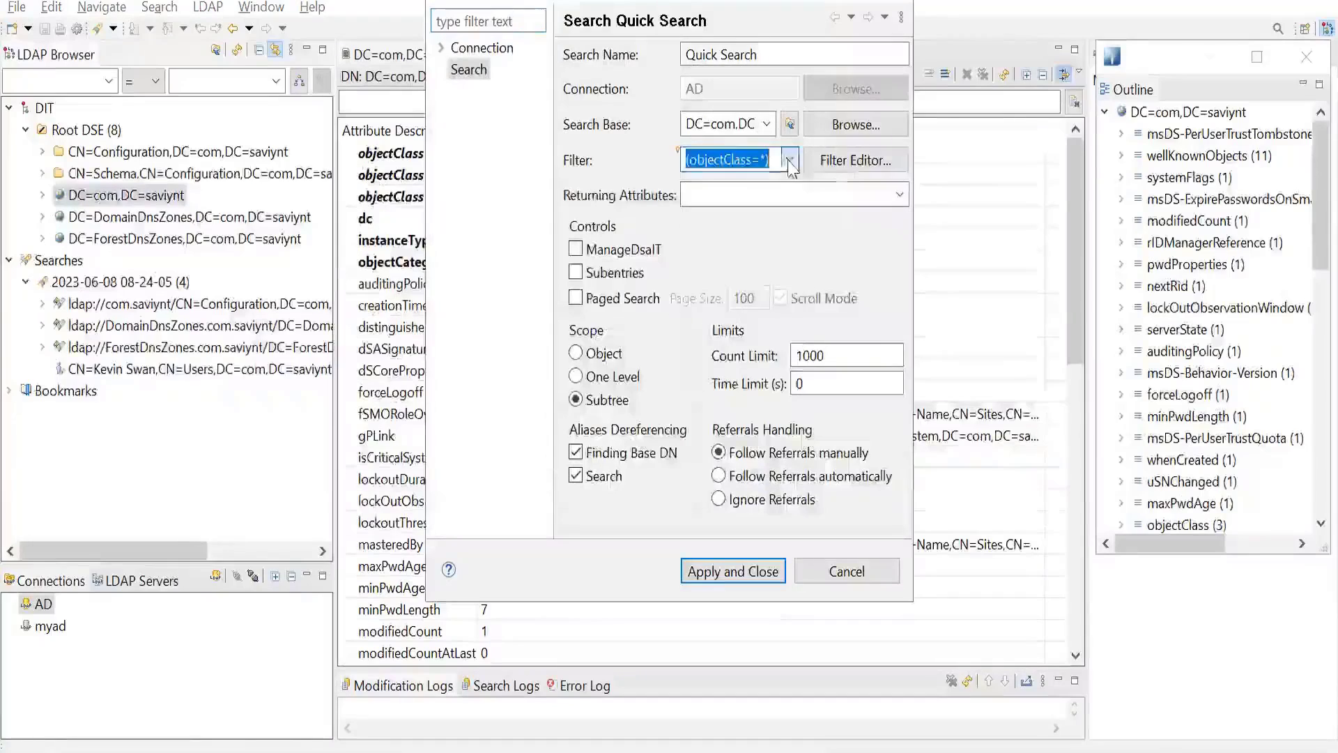
{"action": "left_click", "coordinate": [725, 183]}
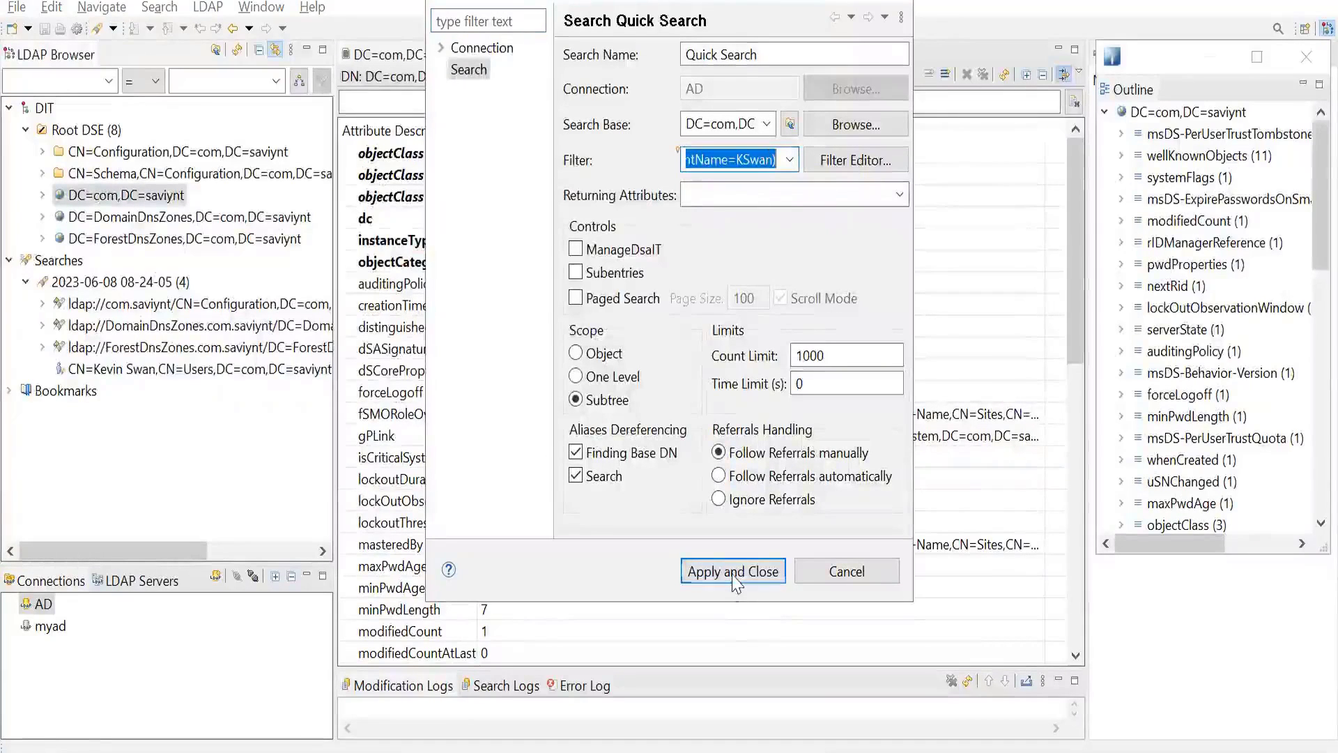
{"action": "left_click", "coordinate": [730, 575]}
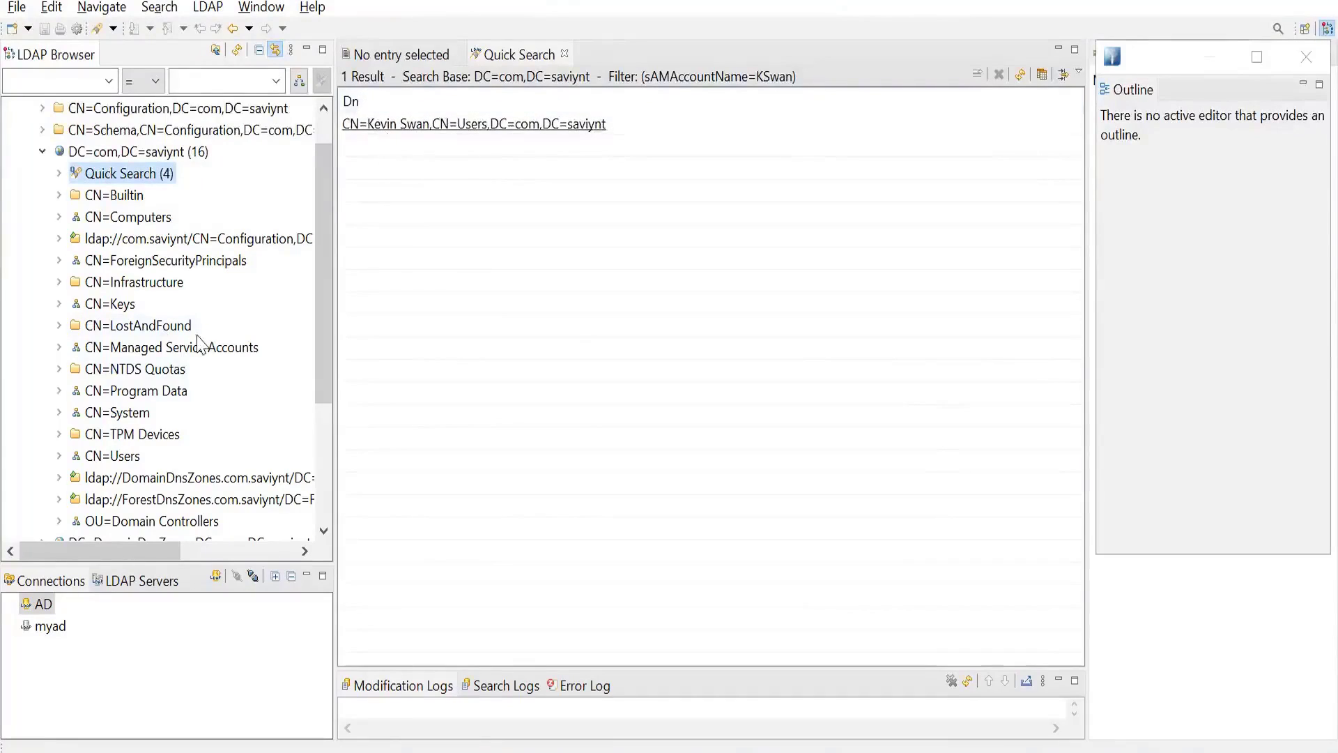
Expand CN=Users under DC=com,DC=saviynt and examine the user and group entries it holds.
{"action": "scroll", "coordinate": [195, 411], "scroll_direction": "down", "scroll_amount": 2}
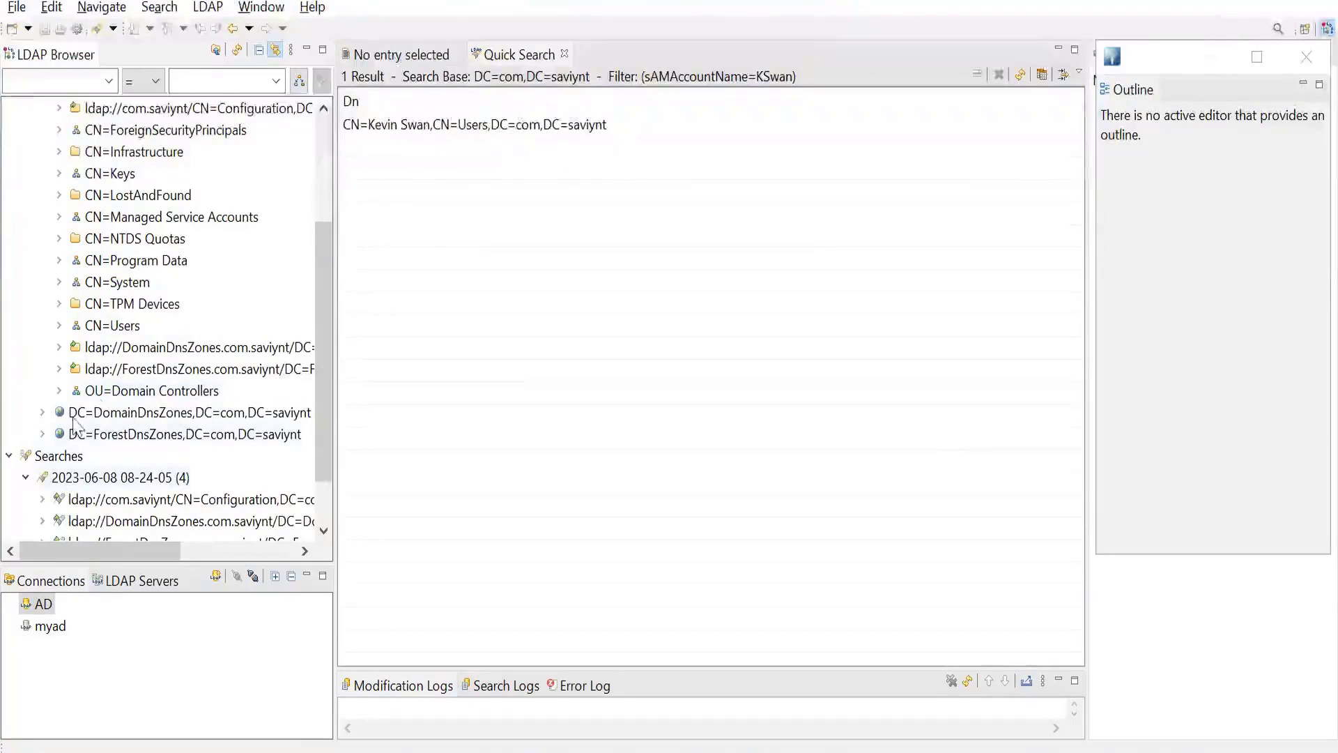
{"action": "left_click", "coordinate": [60, 325]}
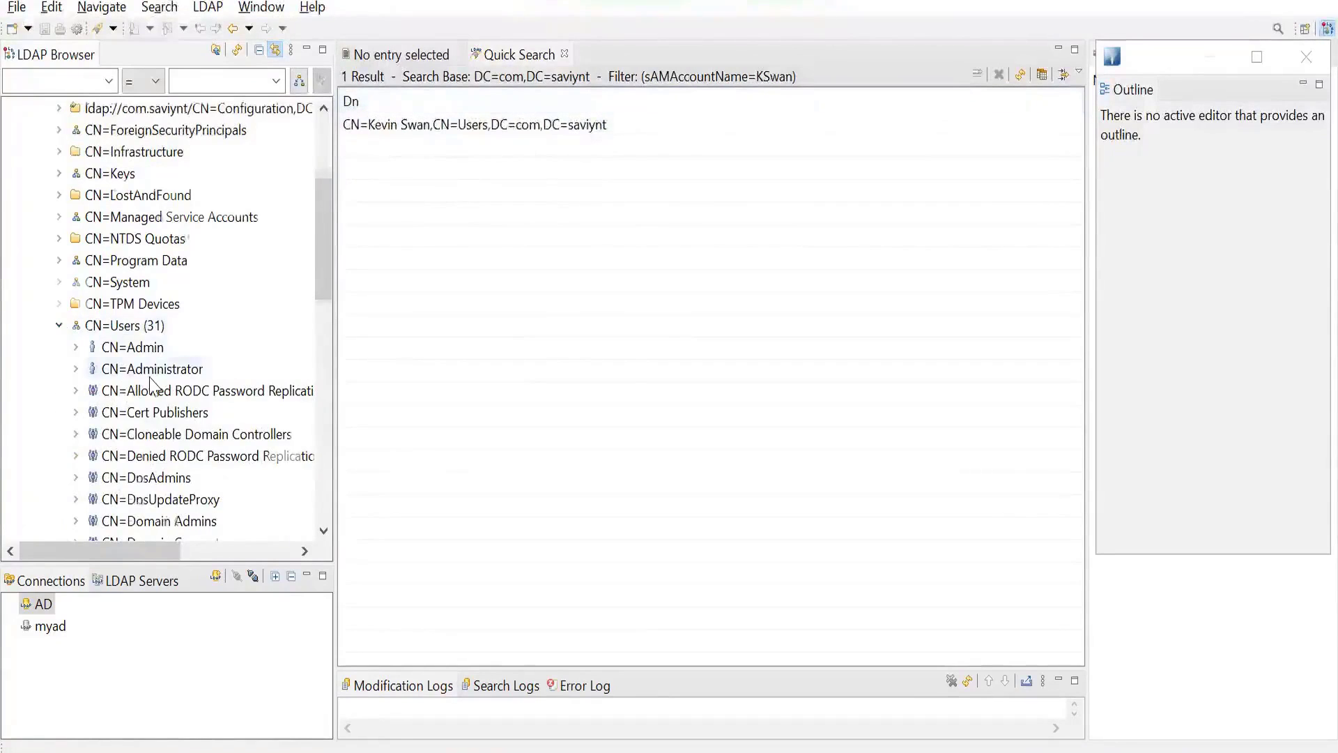
{"action": "scroll", "coordinate": [154, 383], "scroll_direction": "down", "scroll_amount": 2}
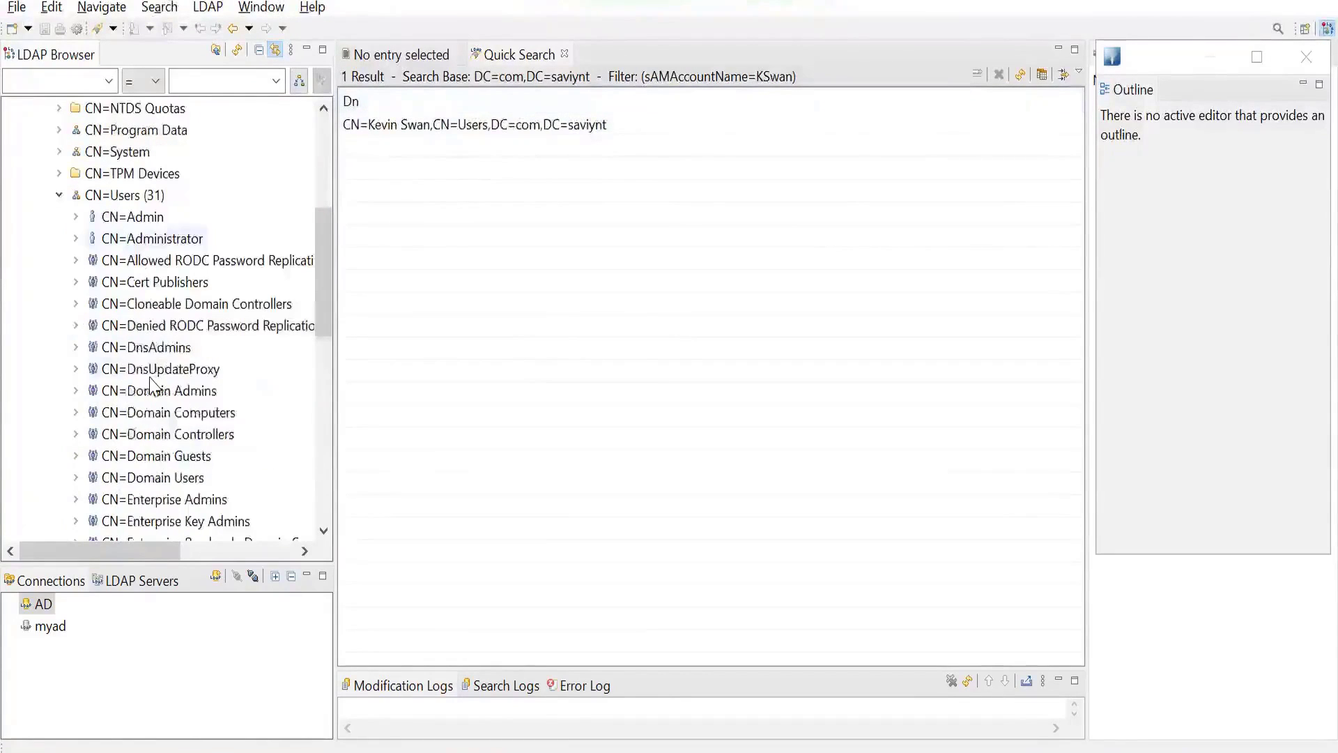
{"action": "scroll", "coordinate": [152, 387], "scroll_direction": "down", "scroll_amount": 4}
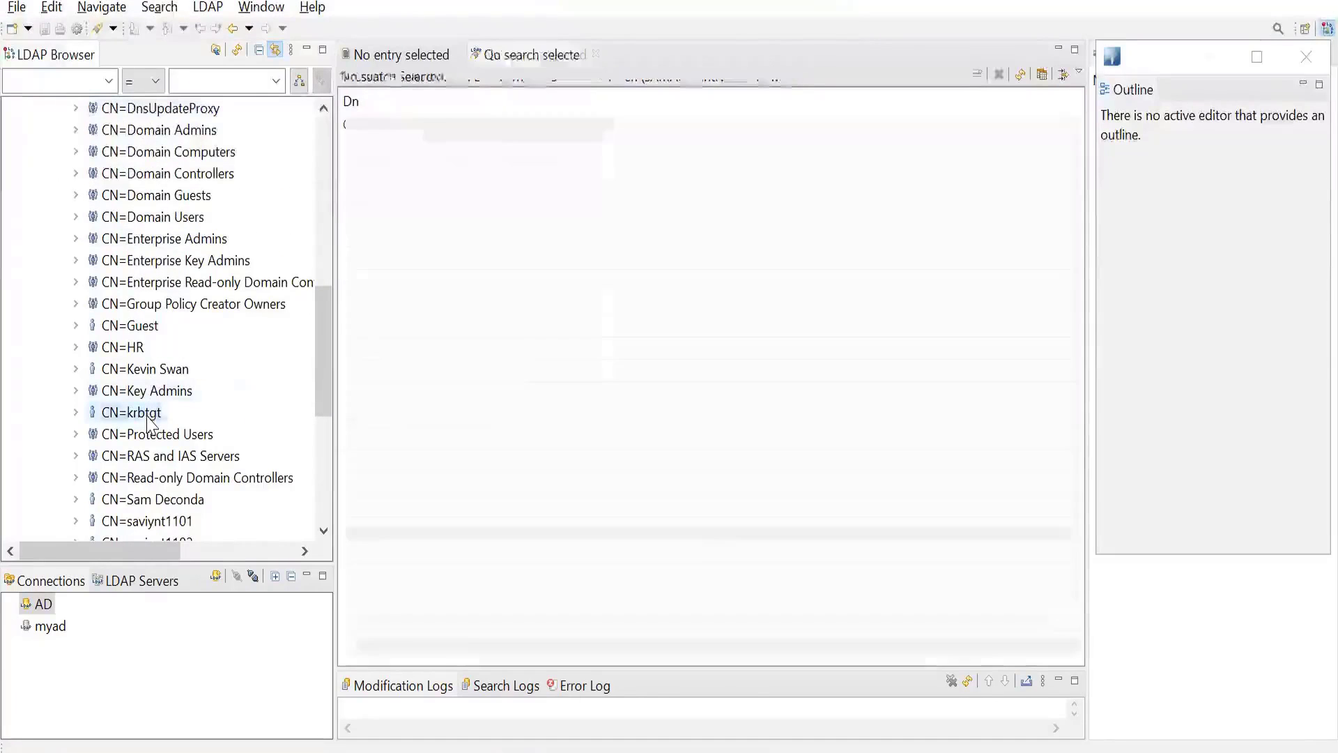
{"action": "left_click", "coordinate": [149, 417]}
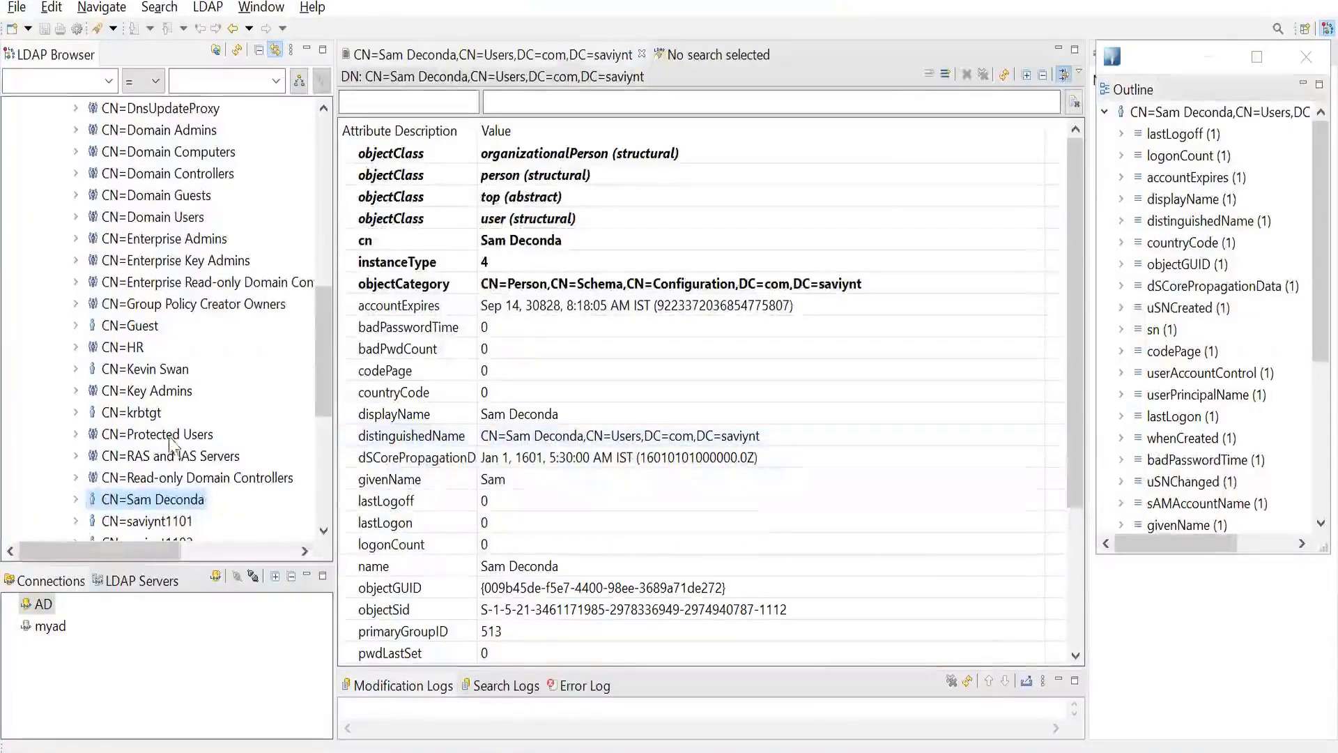
Collapse CN=Users and review the other containers under DC=com,DC=saviynt.
{"action": "scroll", "coordinate": [132, 363], "scroll_direction": "up", "scroll_amount": 3}
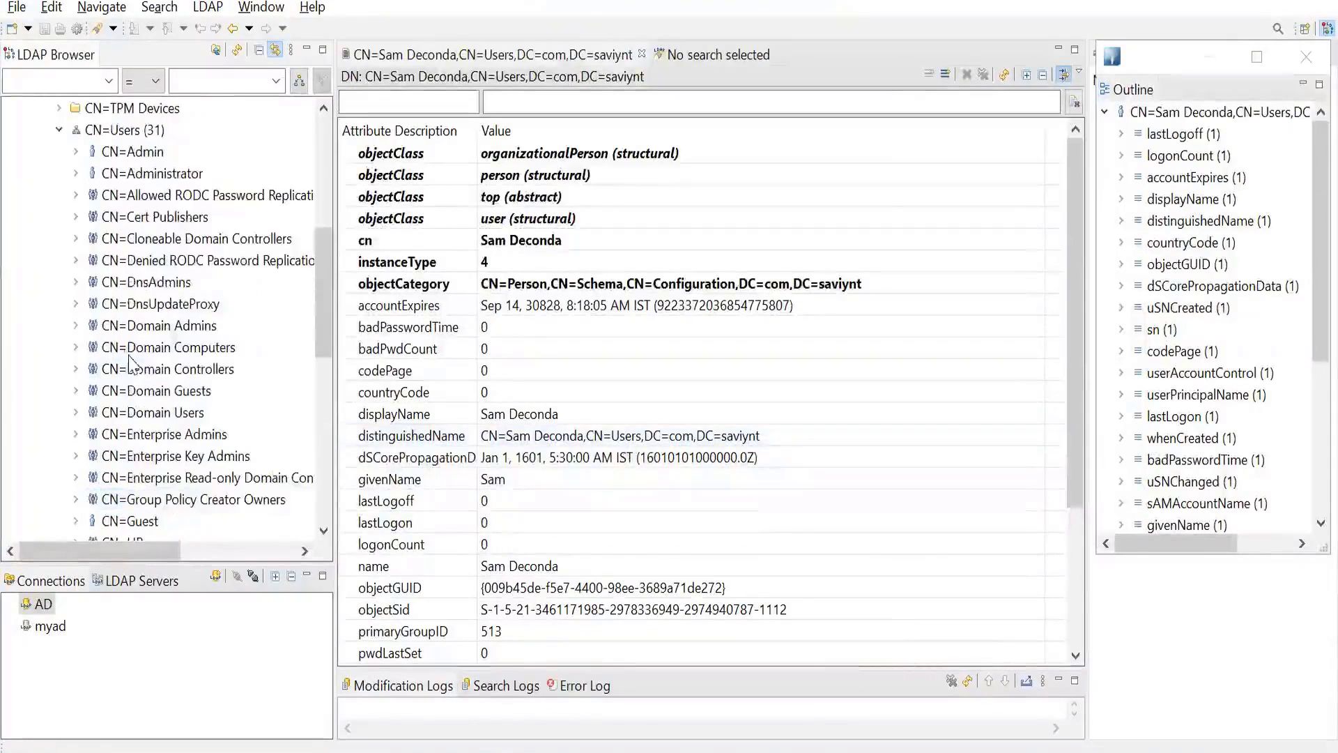
{"action": "left_click", "coordinate": [59, 130]}
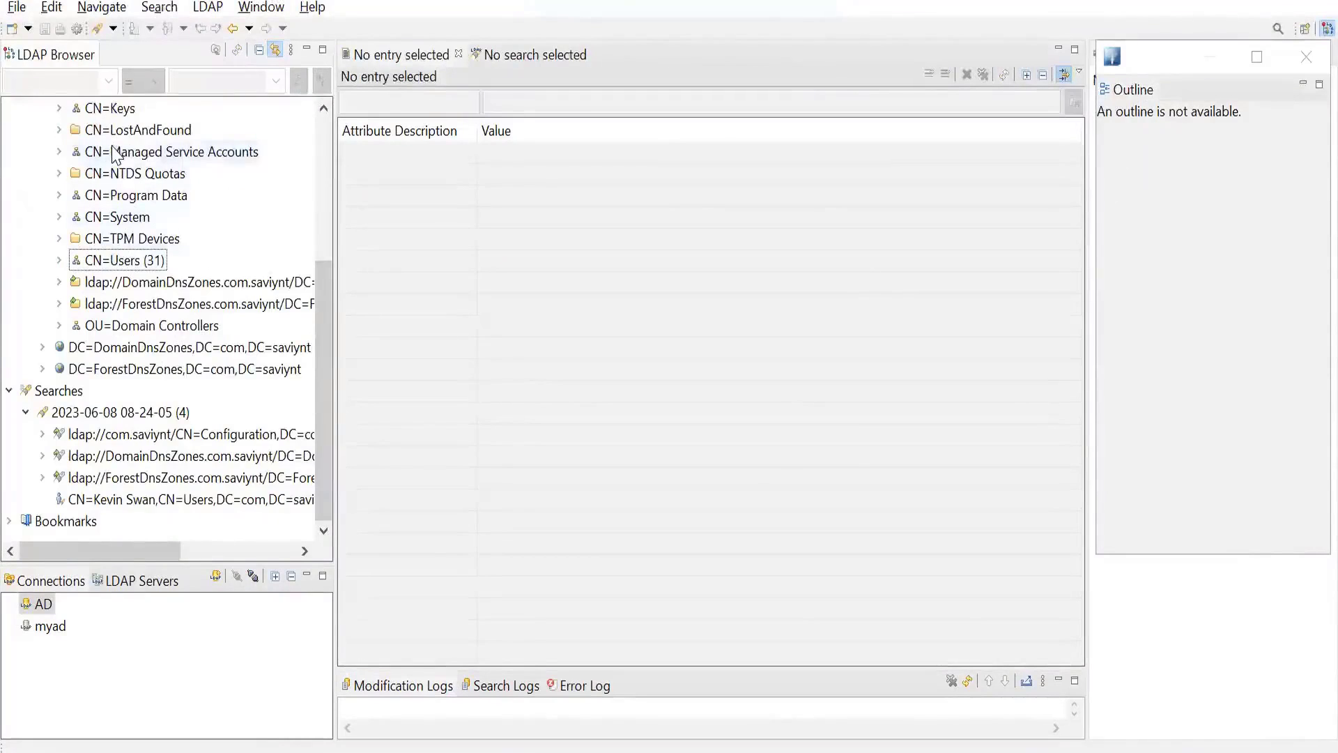
{"action": "scroll", "coordinate": [115, 153], "scroll_direction": "up", "scroll_amount": 2}
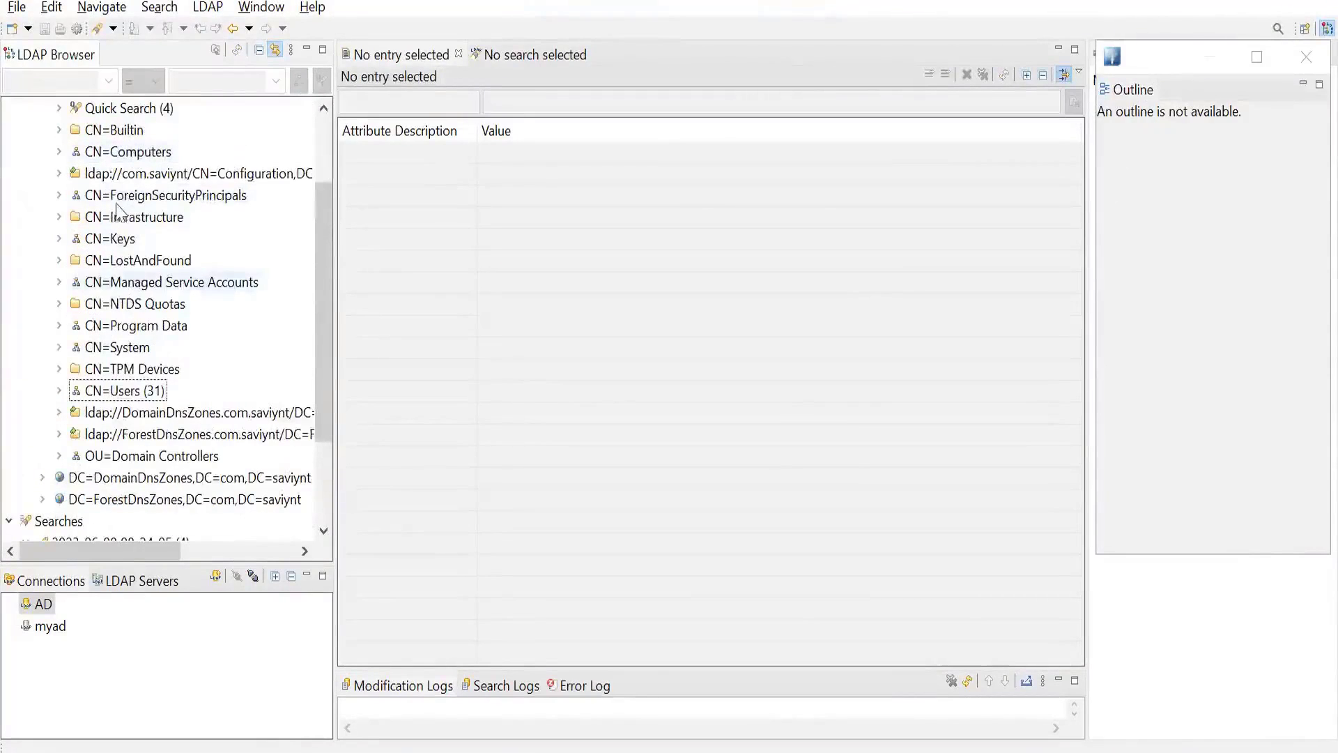
{"action": "scroll", "coordinate": [111, 310], "scroll_direction": "down", "scroll_amount": 2}
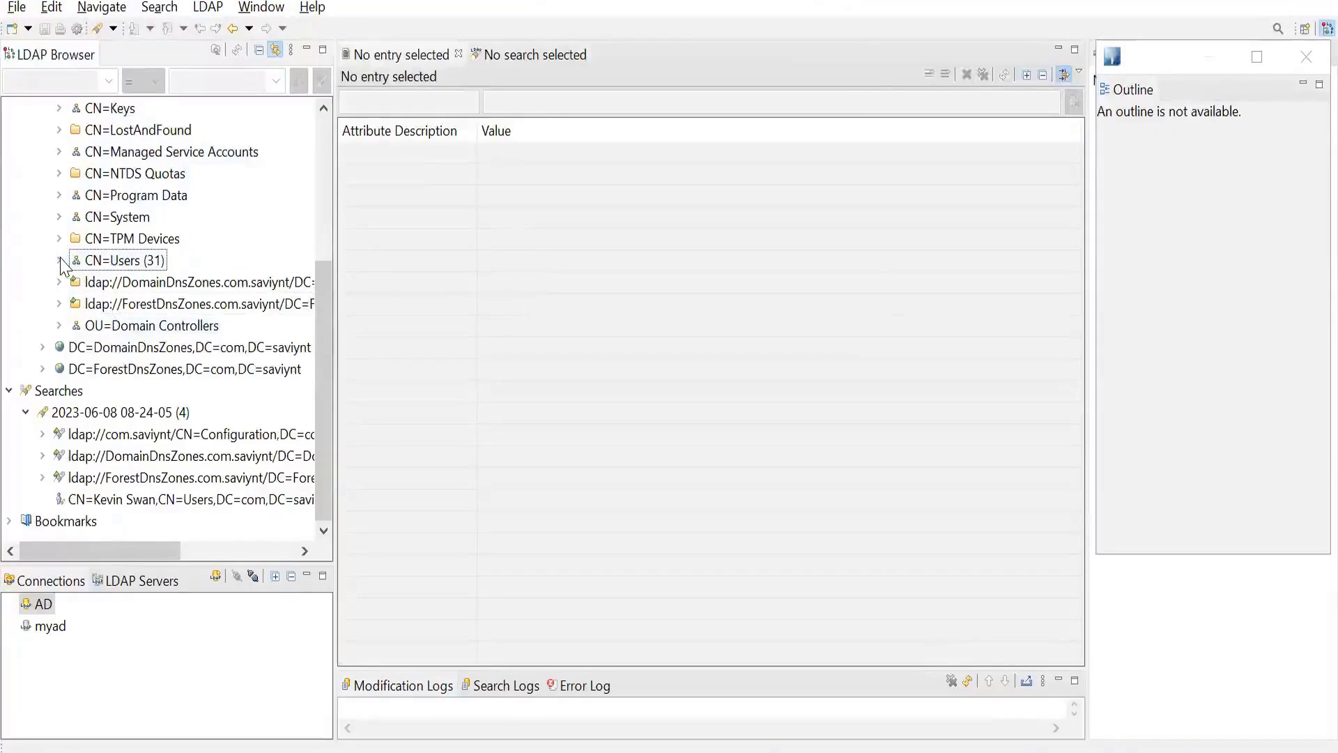
Open the searched user's entry in CN=Users and copy its distinguishedName value.
{"action": "double_click", "coordinate": [125, 265]}
{"action": "scroll", "coordinate": [140, 418], "scroll_direction": "down", "scroll_amount": 2}
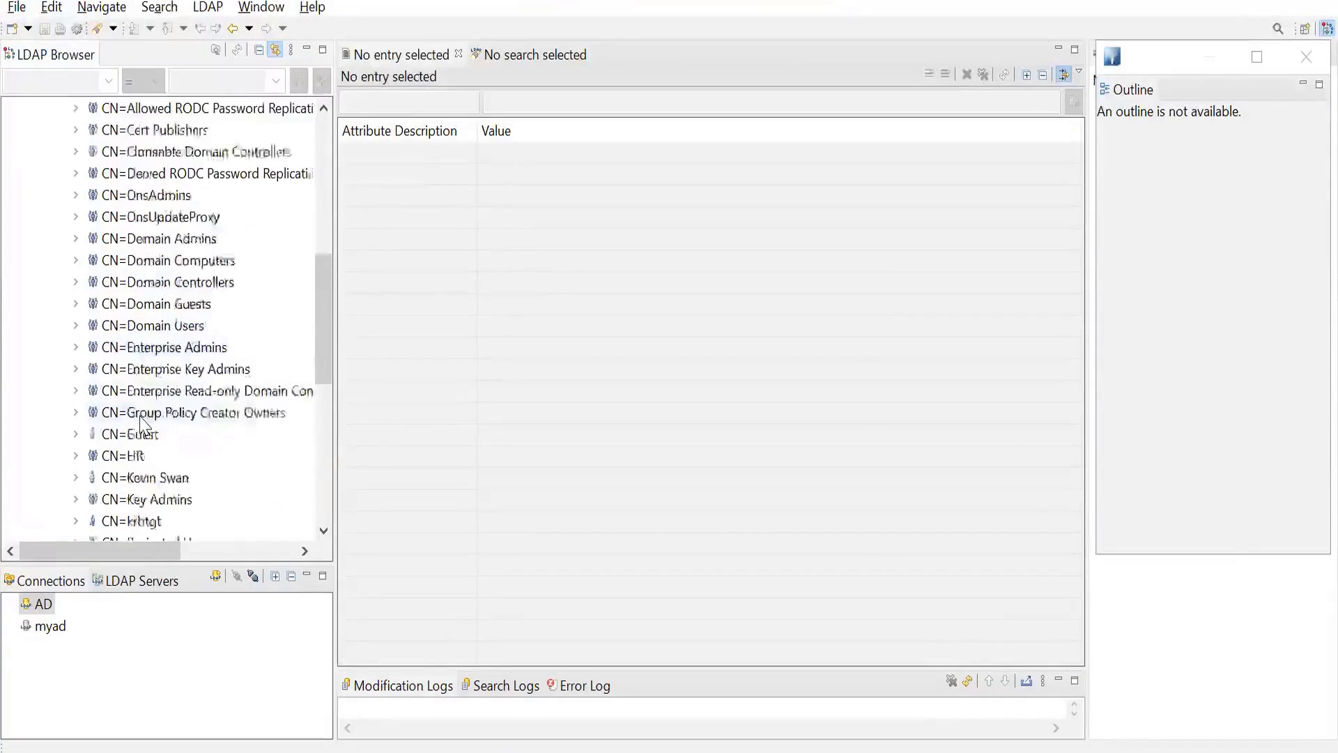
{"action": "scroll", "coordinate": [142, 422], "scroll_direction": "down", "scroll_amount": 1}
{"action": "left_click", "coordinate": [149, 347]}
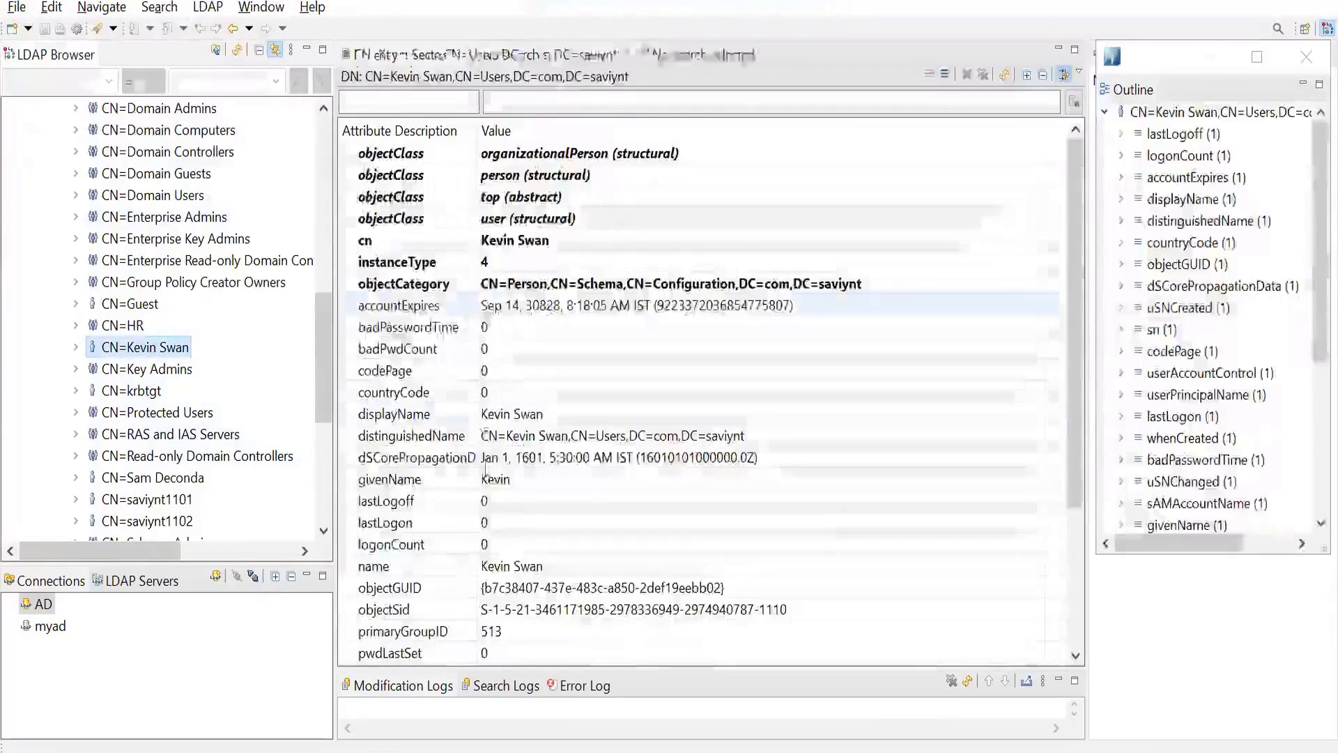
{"action": "left_click", "coordinate": [514, 440]}
{"action": "right_click", "coordinate": [514, 443]}
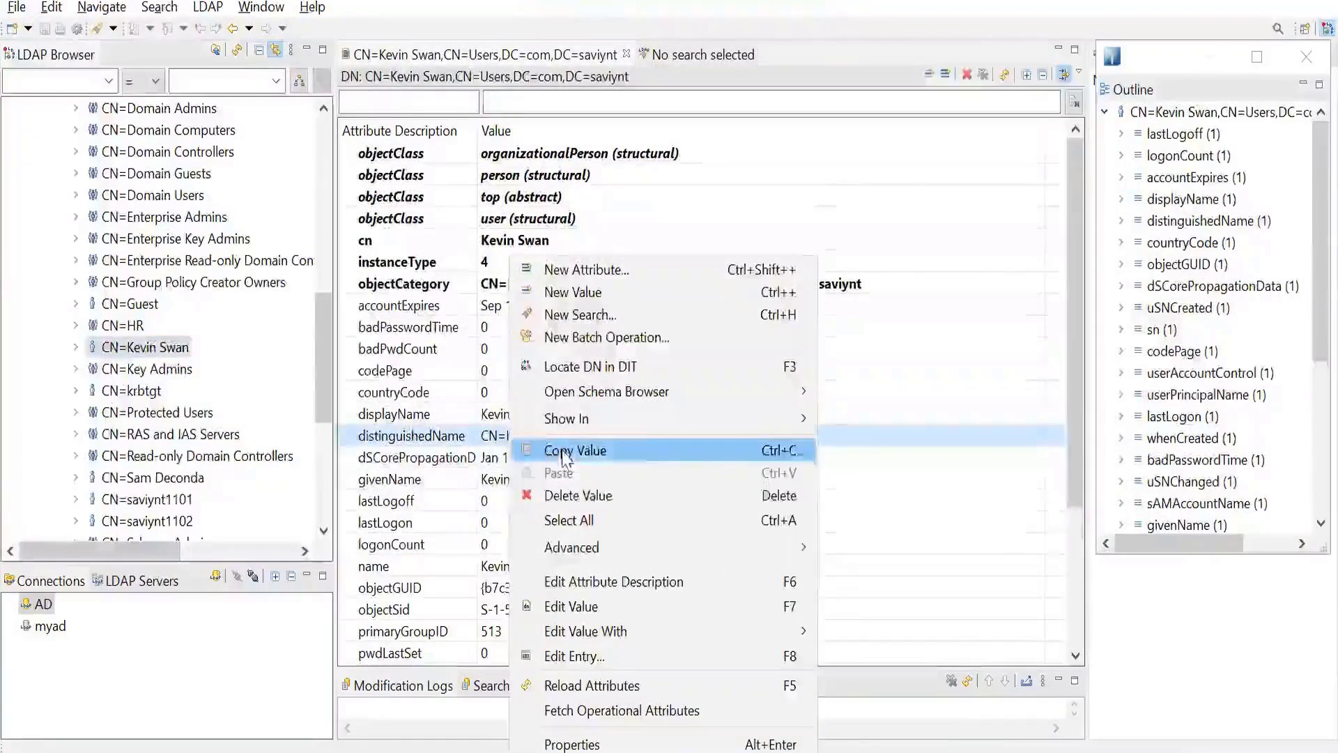
{"action": "left_click", "coordinate": [515, 445]}
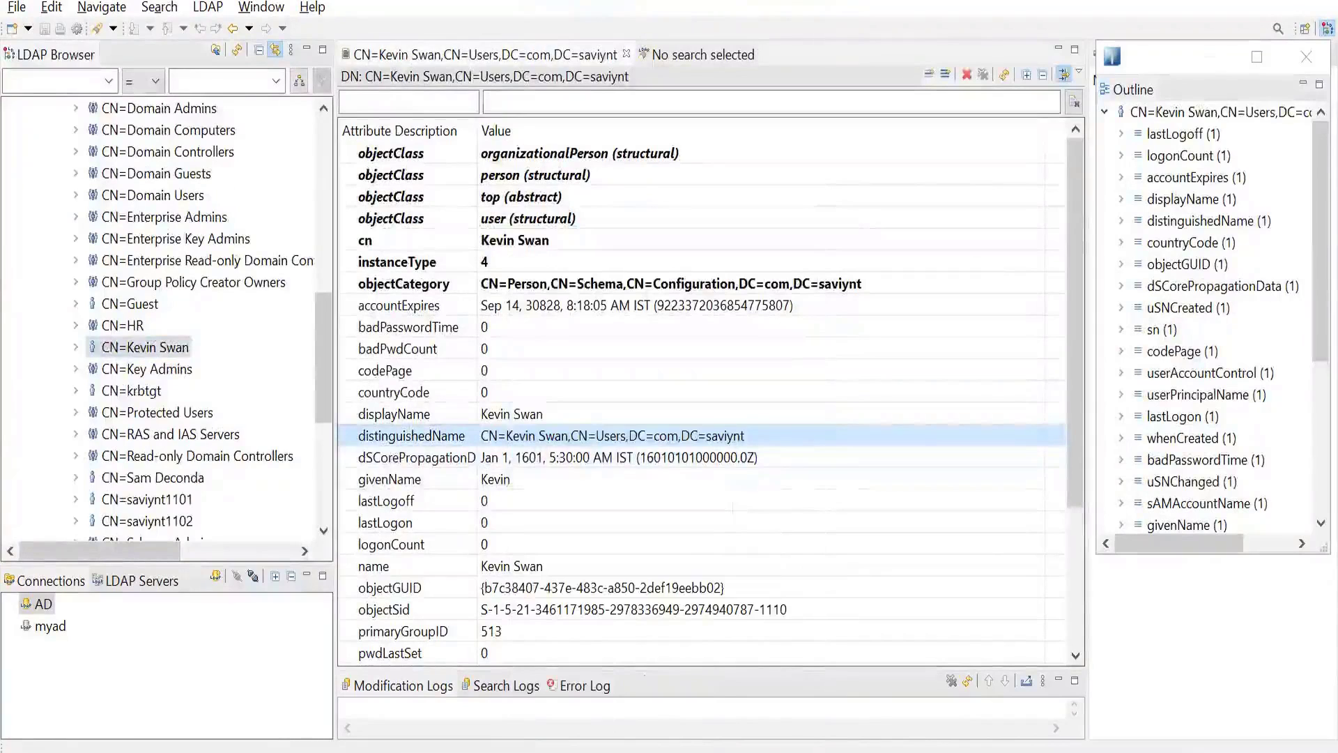
Switch to Notepad++ and paste the copied distinguished name on the last line of AD JSON.txt.
{"action": "left_click", "coordinate": [650, 751]}
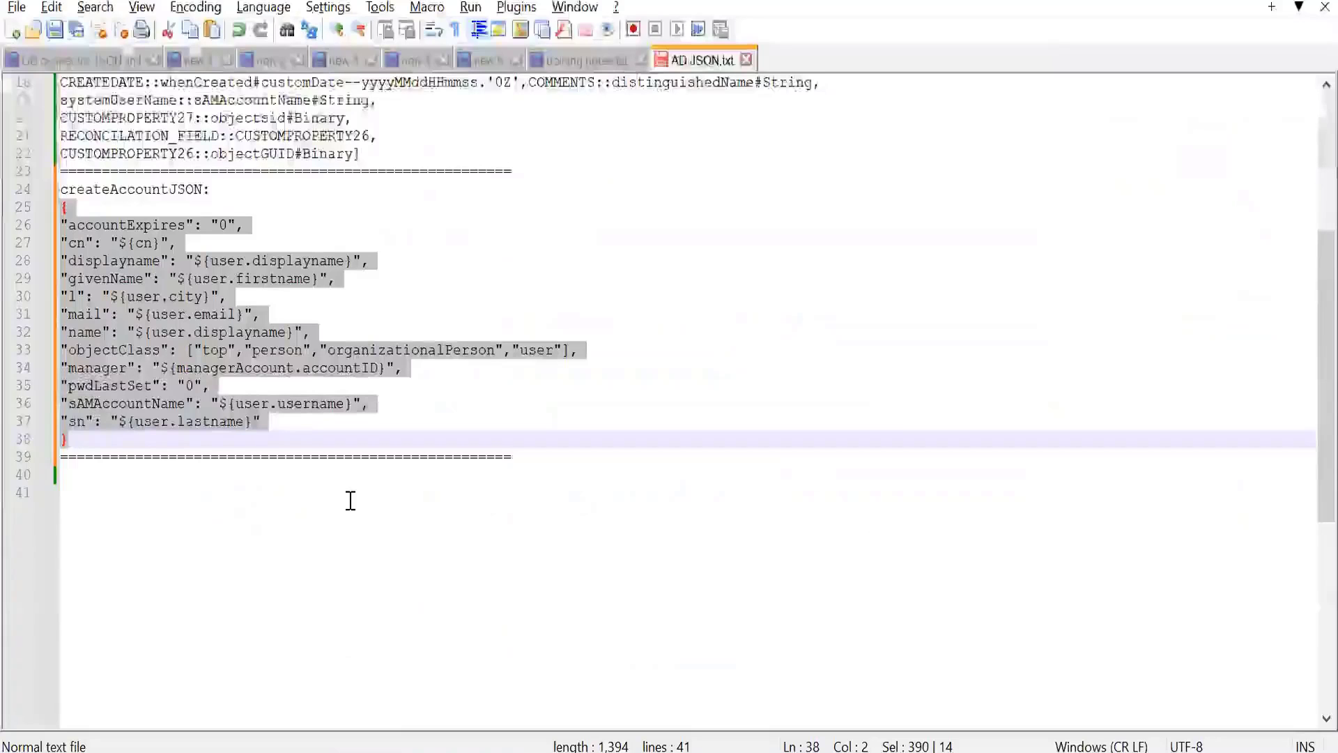
{"action": "left_click", "coordinate": [265, 530]}
{"action": "key", "text": "ctrl+v"}
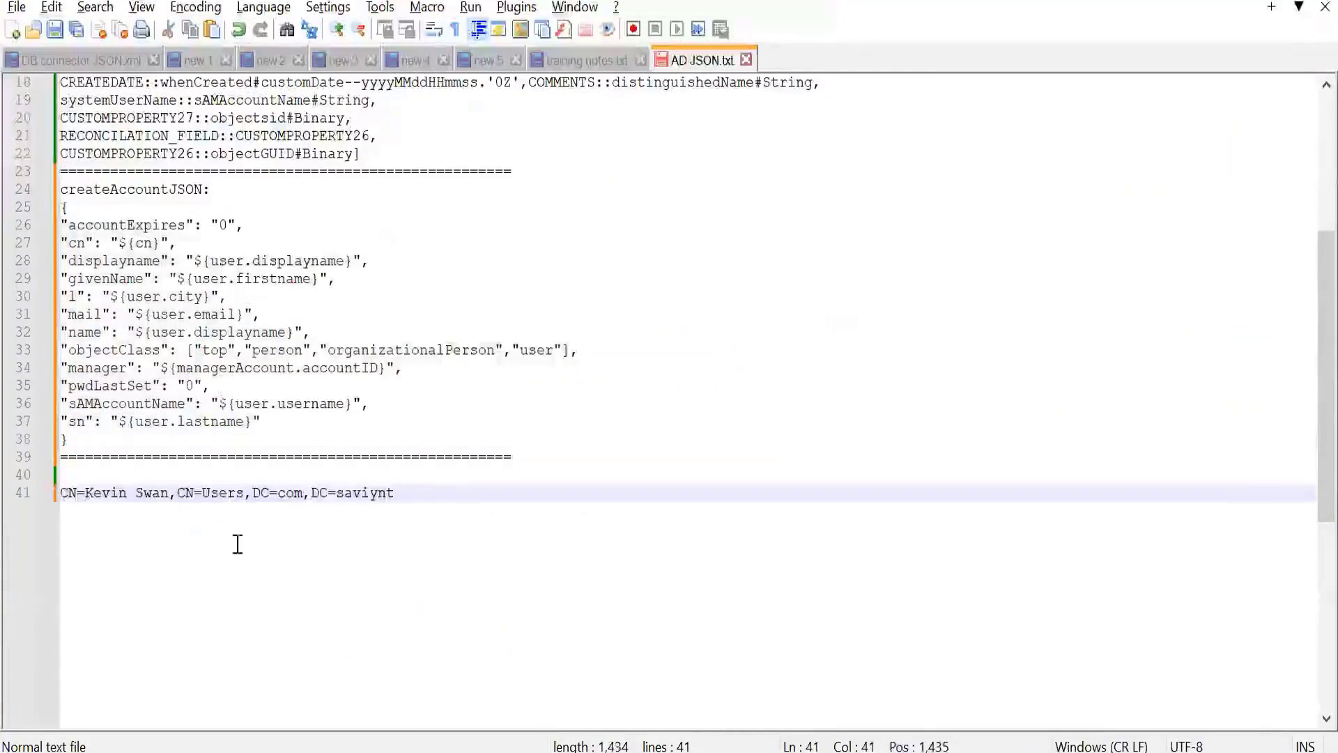
Replace the first name in the pasted distinguished name with ${user.firstname}.
{"action": "left_click_drag", "start_coordinate": [88, 493], "coordinate": [127, 493]}
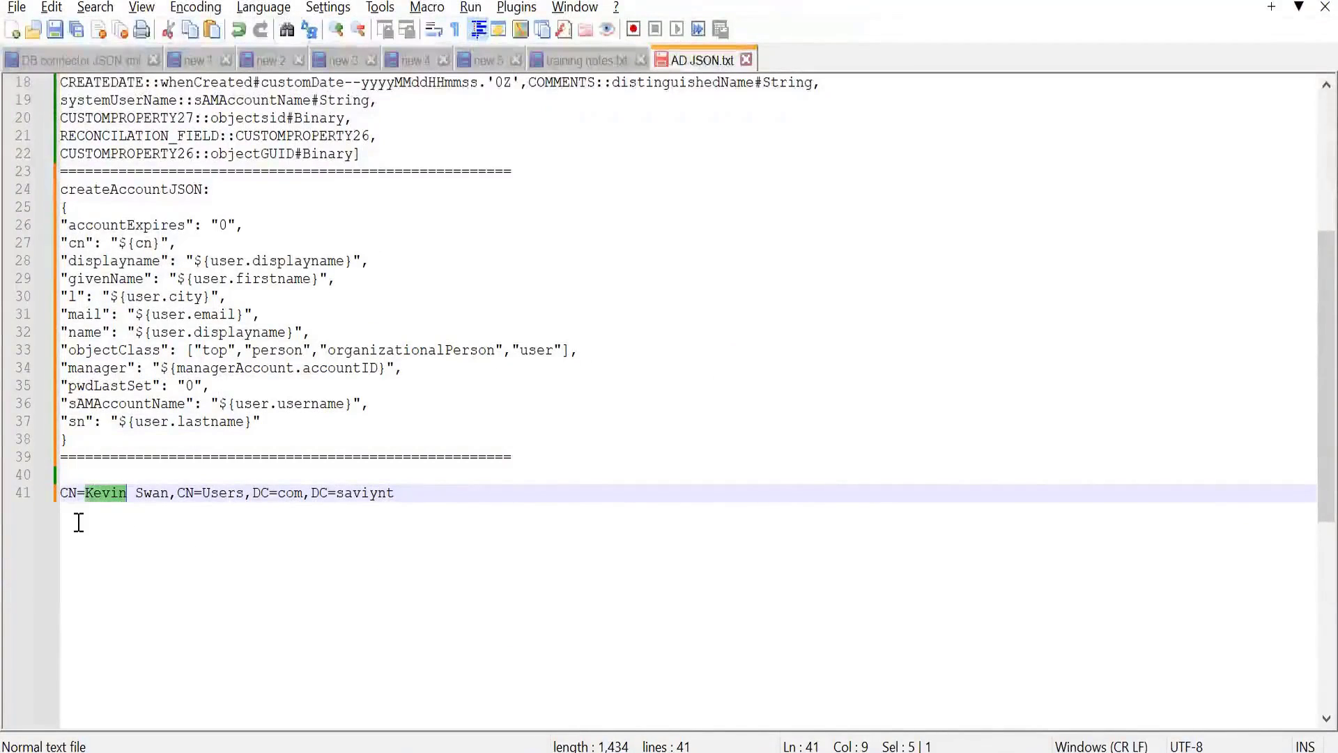
{"action": "type", "text": "{}"}
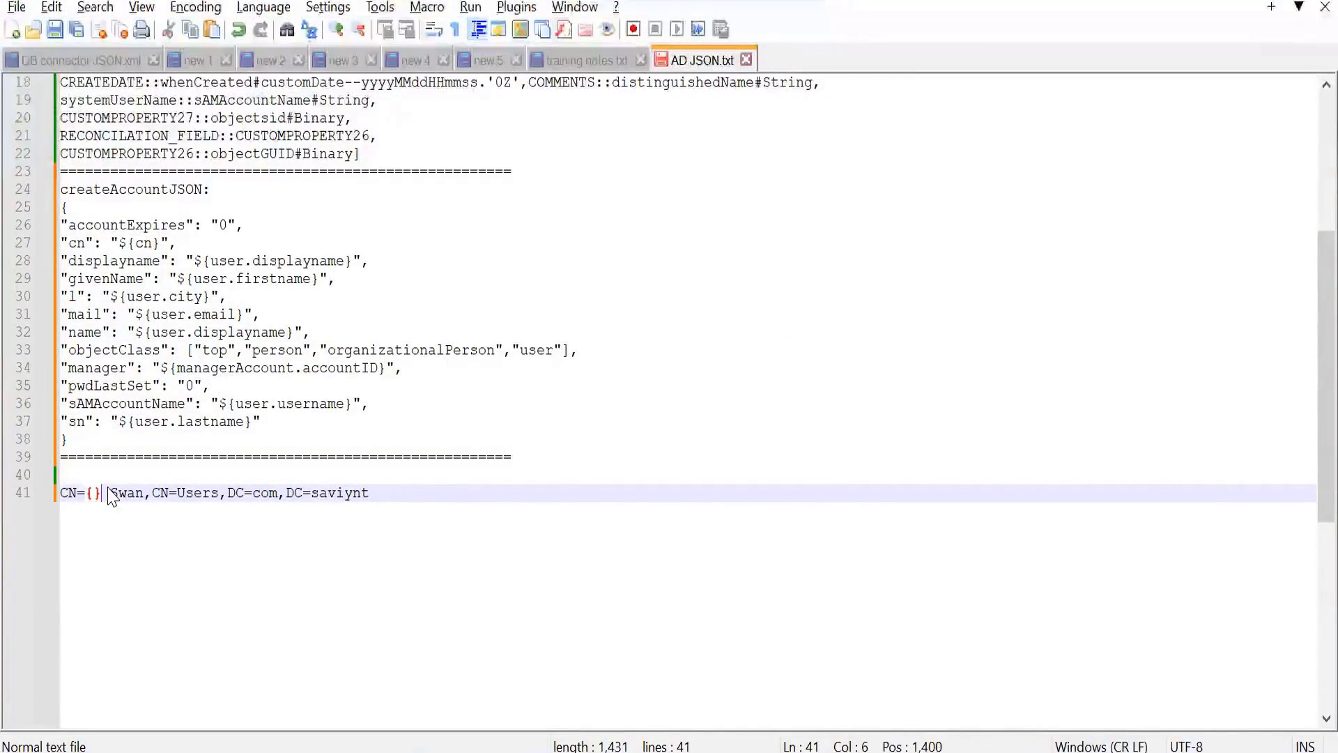
{"action": "key", "text": "Left"}
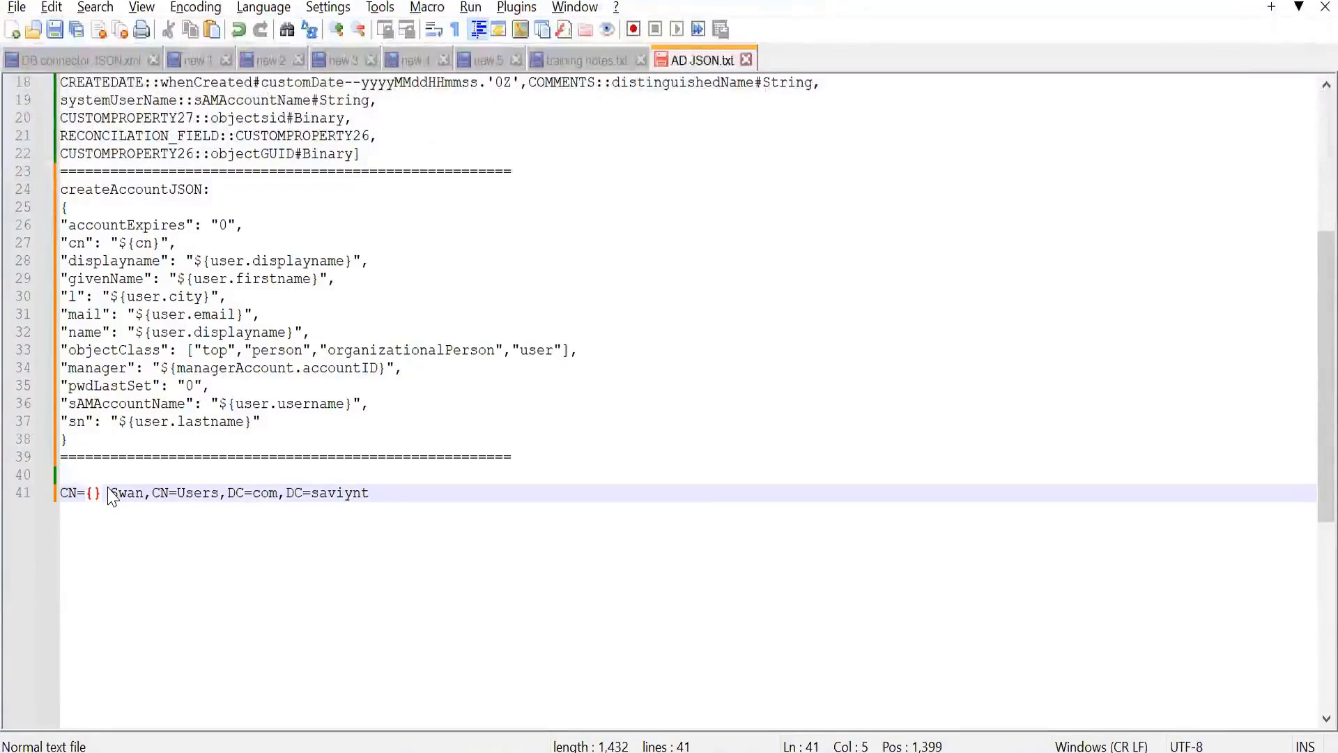
{"action": "key", "text": "BackSpace"}
{"action": "type", "text": "${user.firstname"}
Replace the last name in the pasted distinguished name with {user.lastname}, keeping the comma before CN=Users.
{"action": "key", "text": "Right"}
{"action": "key", "text": "Right"}
{"action": "key", "text": "Right"}
{"action": "key", "text": "Right"}
{"action": "key", "text": "BackSpace"}
{"action": "key", "text": "BackSpace"}
{"action": "key", "text": "BackSpace"}
{"action": "key", "text": "BackSpace"}
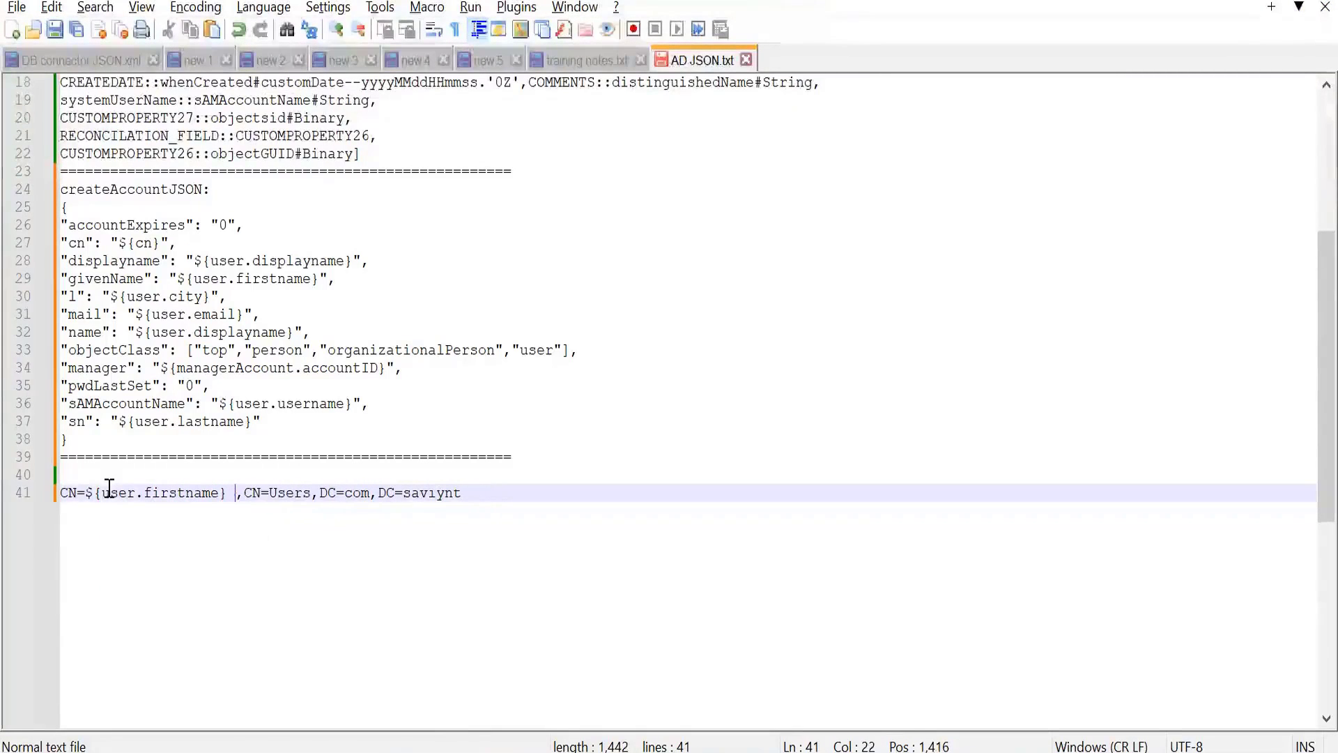
{"action": "type", "text": "{}"}
{"action": "key", "text": "Left"}
{"action": "type", "text": "use.latnam"}
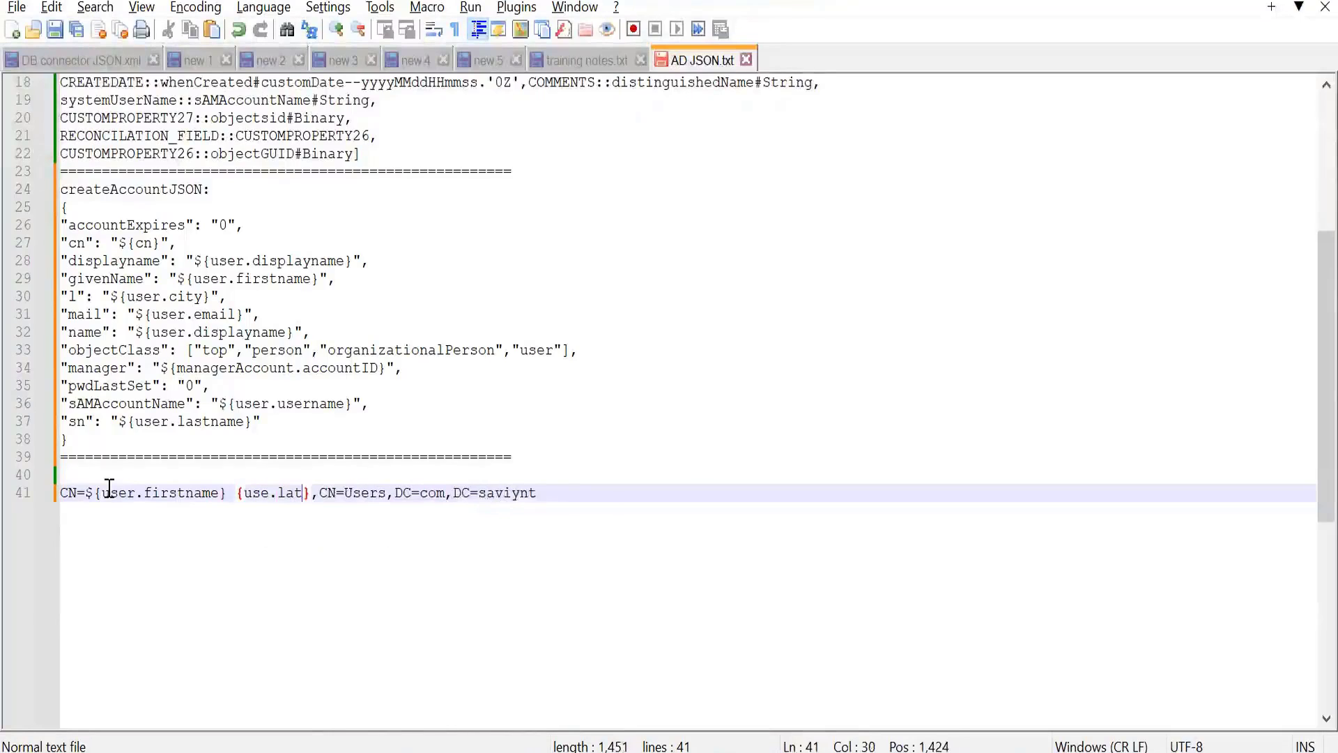
{"action": "key", "text": "BackSpace"}
{"action": "key", "text": "BackSpace"}
{"action": "key", "text": "BackSpace"}
{"action": "key", "text": "BackSpace"}
{"action": "key", "text": "BackSpace"}
{"action": "key", "text": "BackSpace"}
{"action": "key", "text": "BackSpace"}
{"action": "key", "text": "BackSpace"}
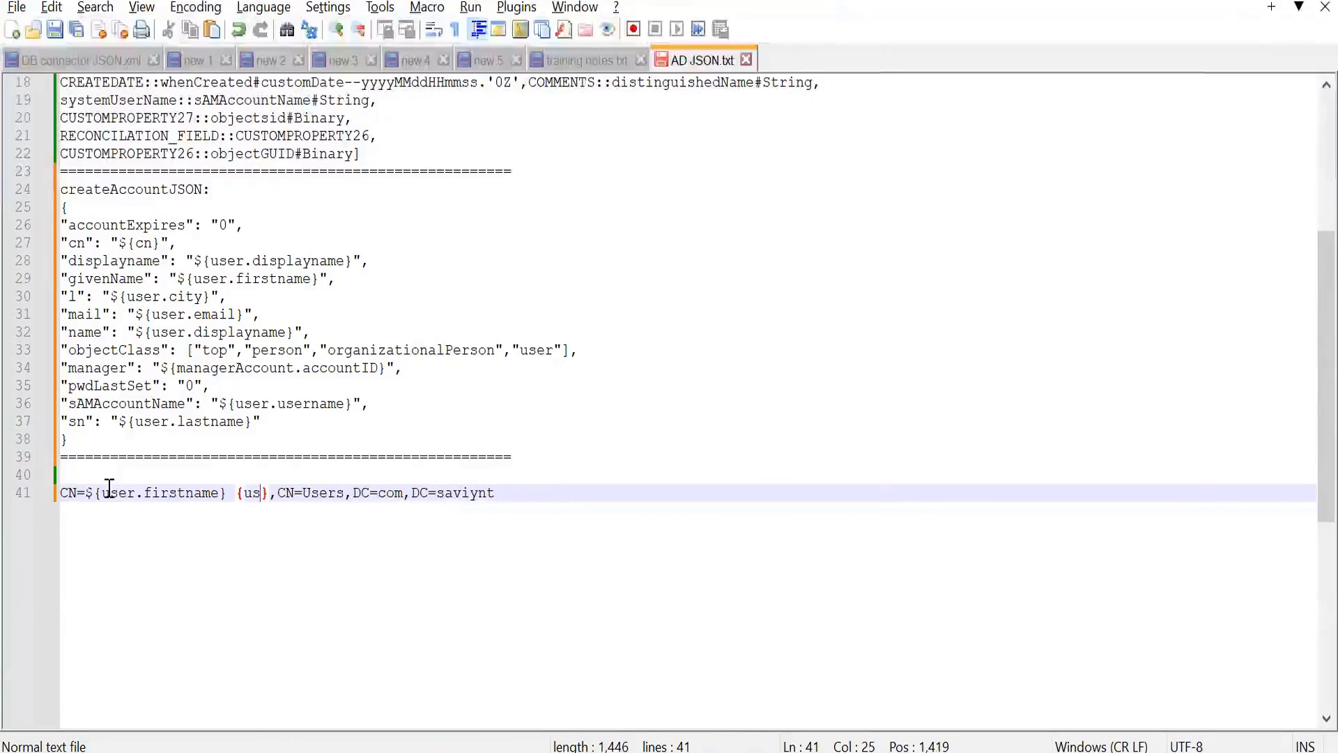
{"action": "type", "text": "ern"}
{"action": "key", "text": "BackSpace"}
{"action": "key", "text": "BackSpace"}
{"action": "key", "text": "BackSpace"}
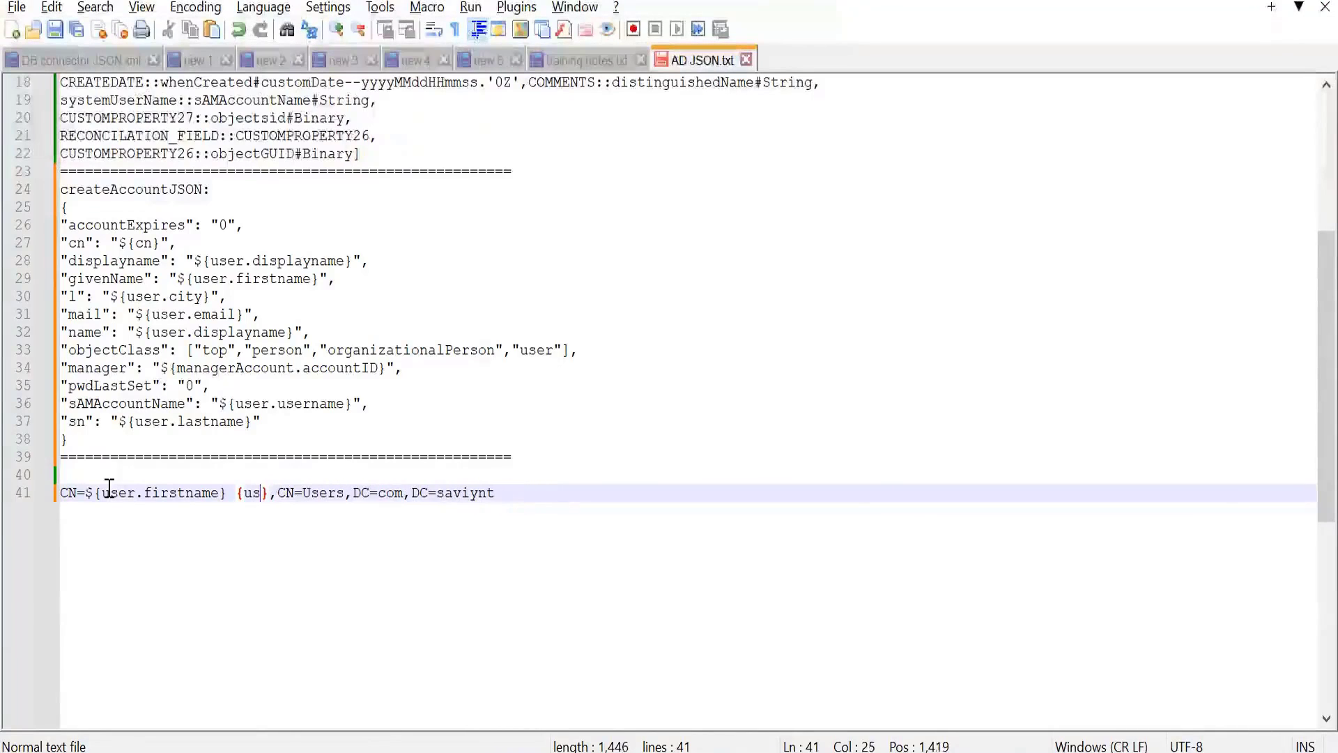
{"action": "type", "text": "er.lastnam"}
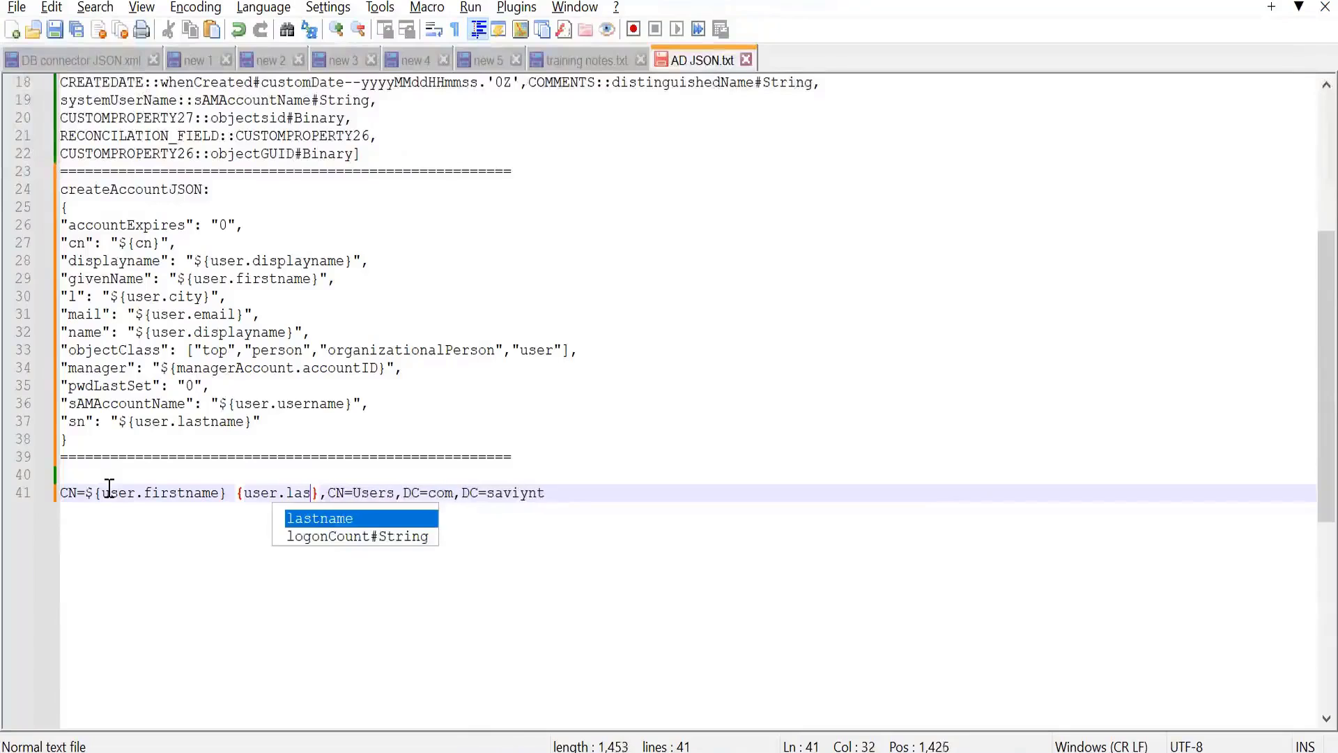
{"action": "type", "text": "e"}
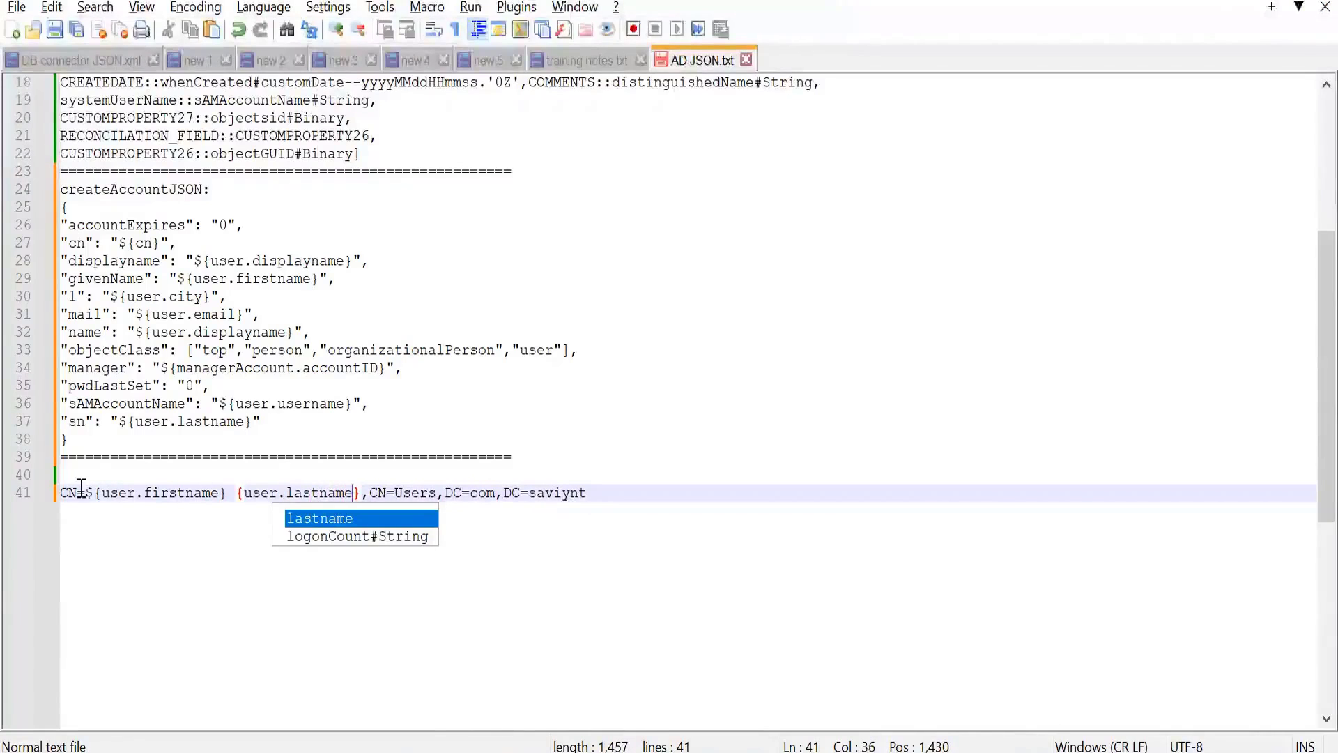
{"action": "left_click", "coordinate": [371, 488]}
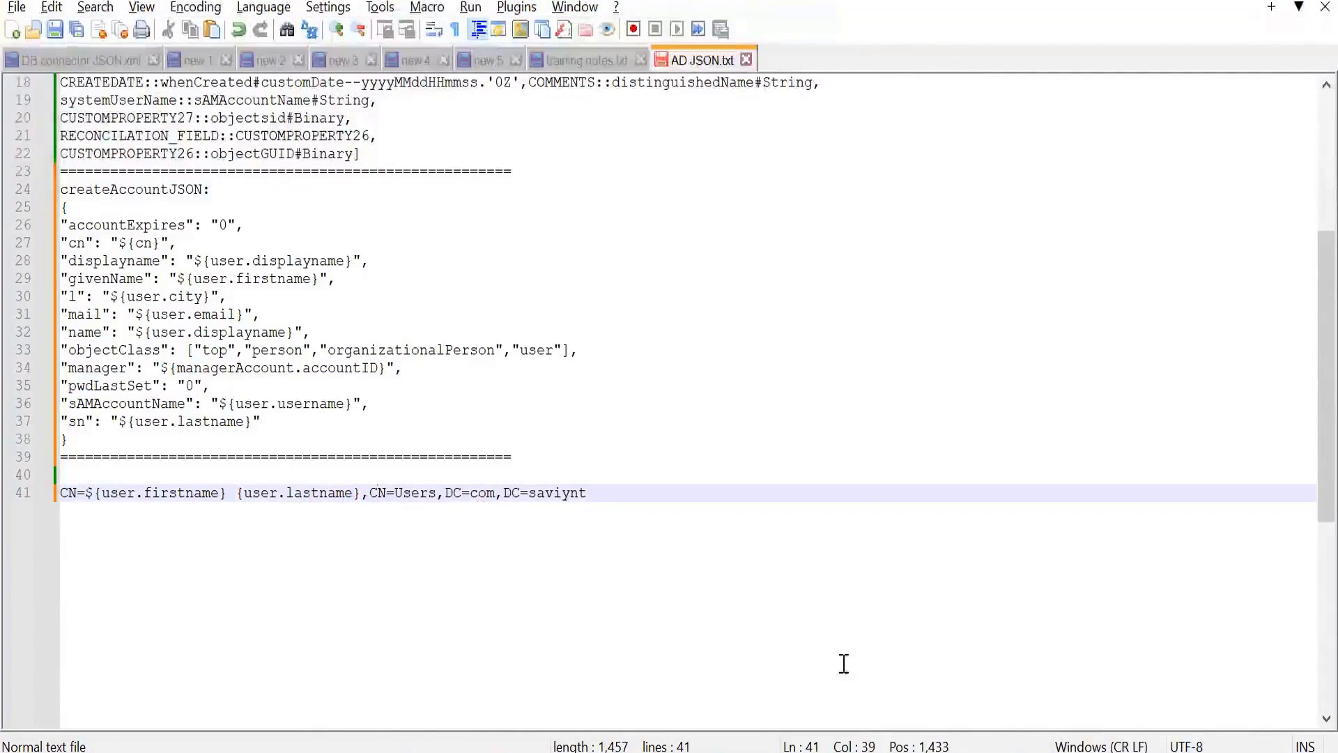
Switch to the Saviynt connection settings and examine the ACCOUNTNAMERULE description and its first example distinguished-name rule.
{"action": "mouse_move", "coordinate": [907, 752]}
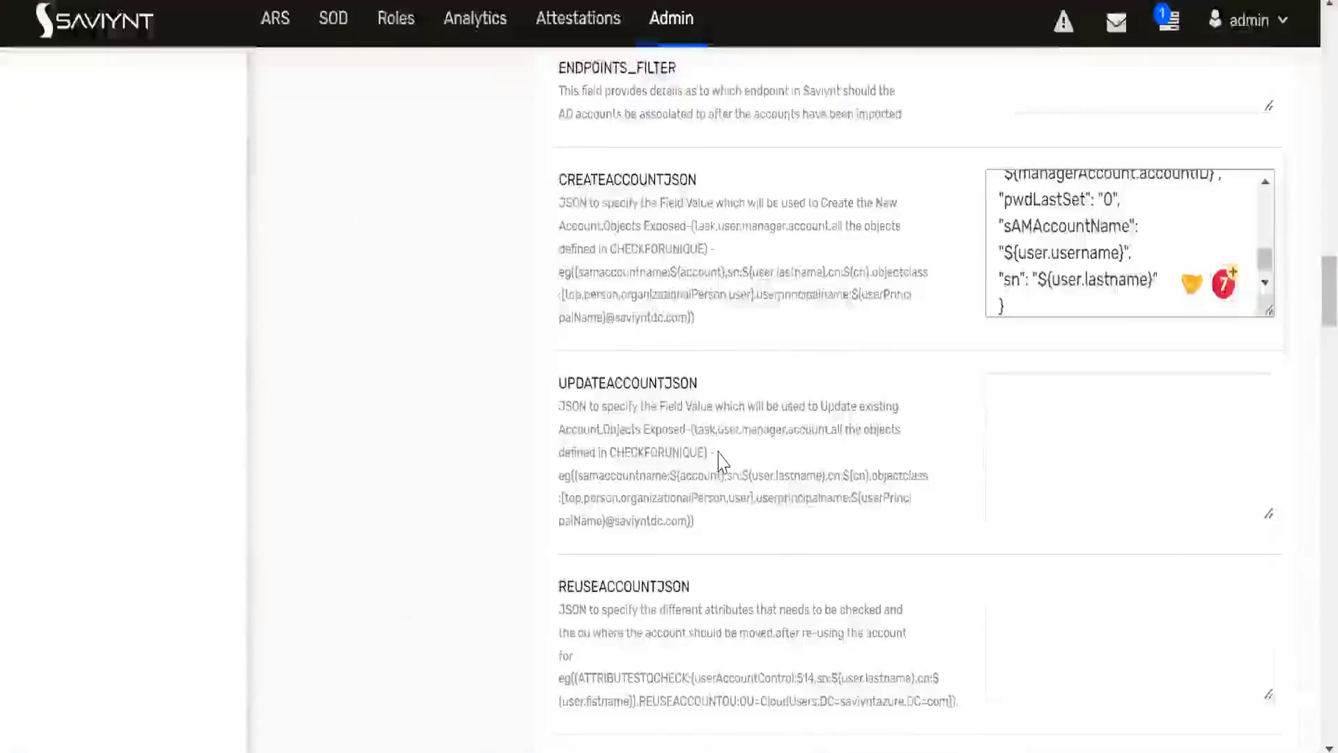
{"action": "scroll", "coordinate": [722, 463], "scroll_direction": "down", "scroll_amount": 4}
{"action": "scroll", "coordinate": [721, 463], "scroll_direction": "up", "scroll_amount": 5}
{"action": "scroll", "coordinate": [722, 463], "scroll_direction": "up", "scroll_amount": 10}
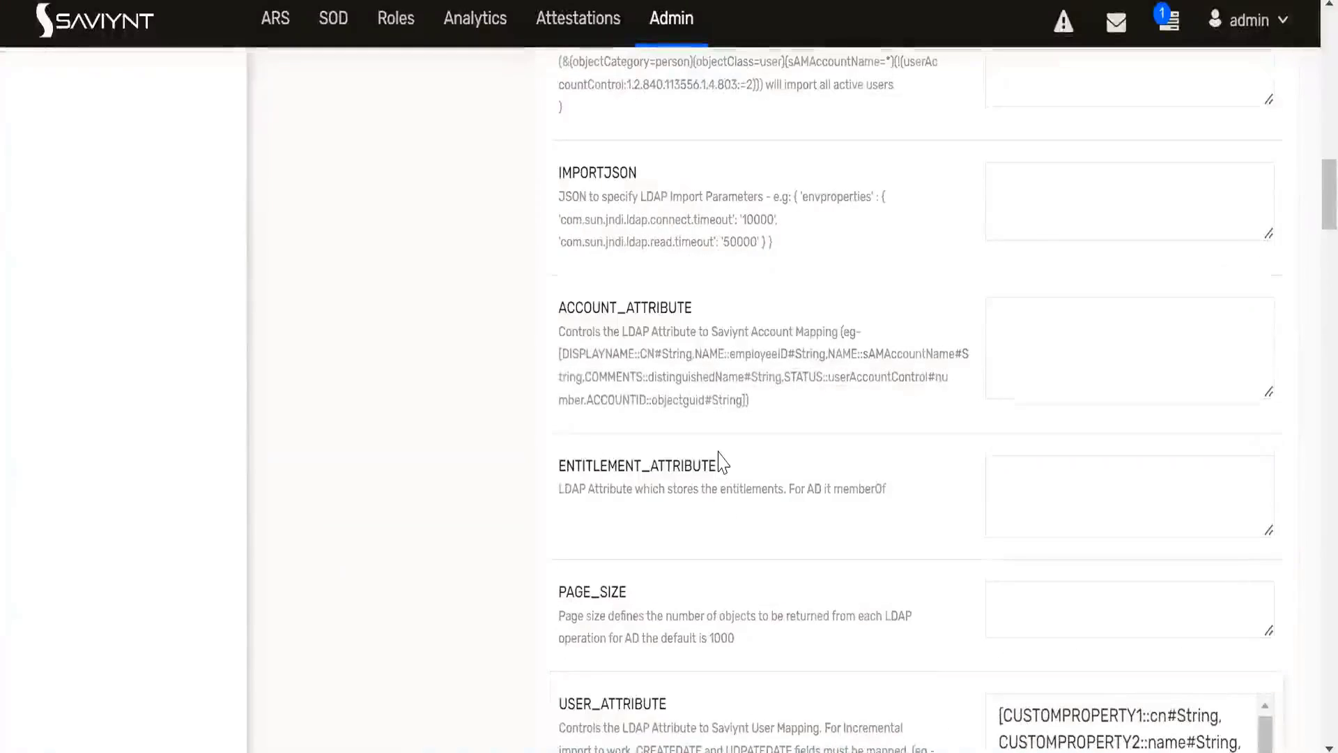
{"action": "scroll", "coordinate": [721, 463], "scroll_direction": "up", "scroll_amount": 5}
{"action": "scroll", "coordinate": [720, 462], "scroll_direction": "up", "scroll_amount": 3}
{"action": "scroll", "coordinate": [721, 462], "scroll_direction": "down", "scroll_amount": 12}
{"action": "scroll", "coordinate": [722, 462], "scroll_direction": "down", "scroll_amount": 10}
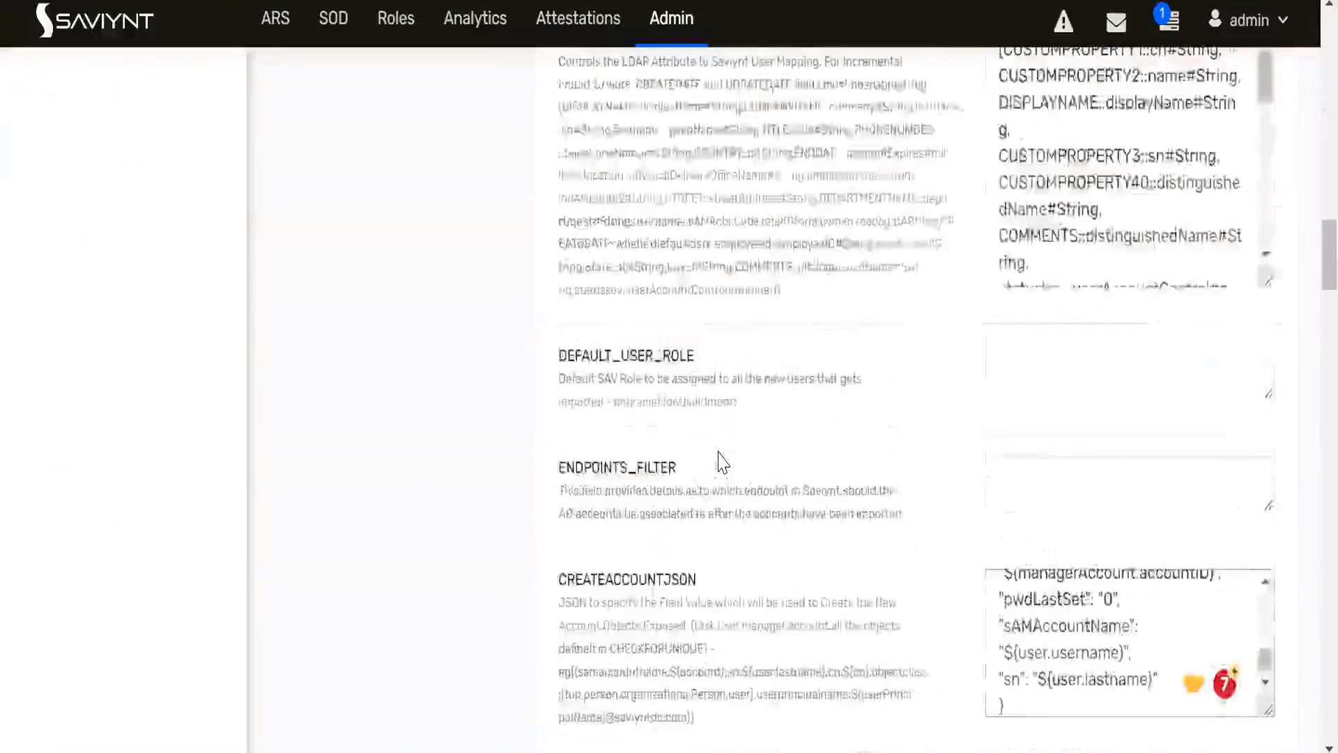
{"action": "scroll", "coordinate": [722, 462], "scroll_direction": "down", "scroll_amount": 10}
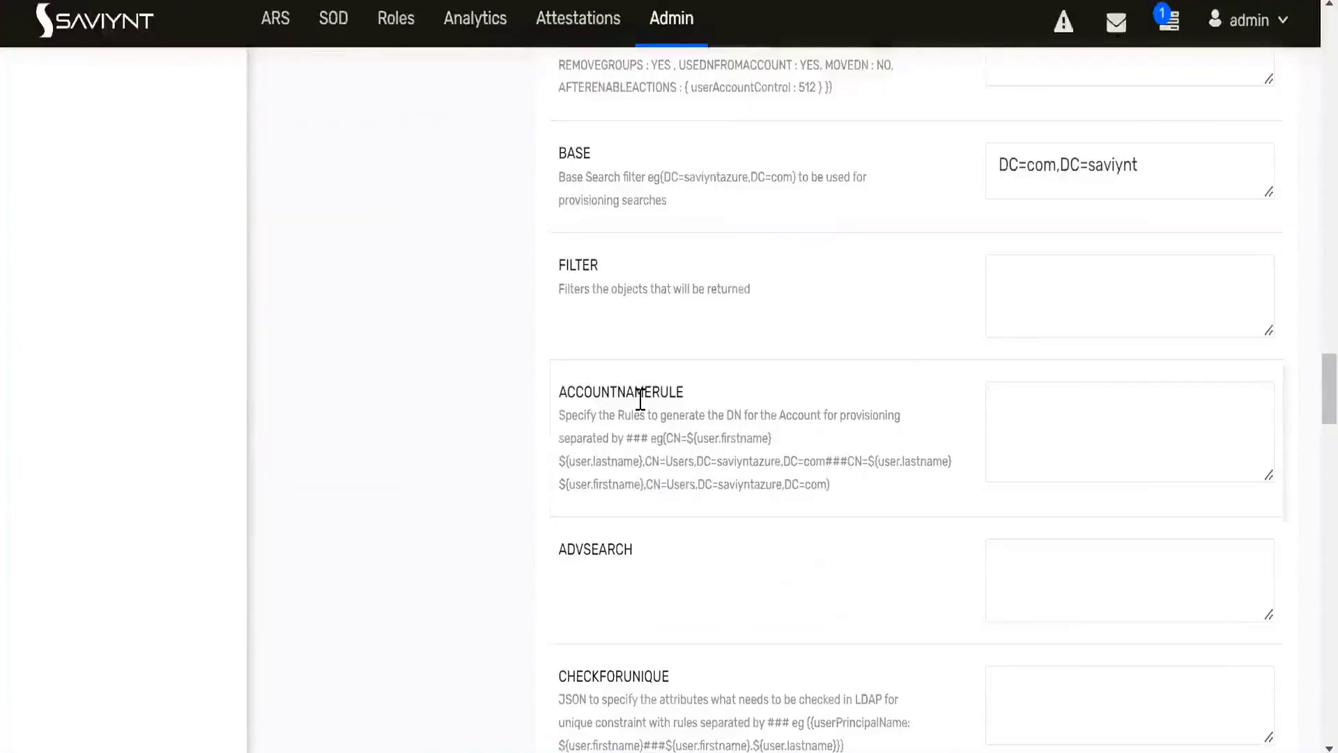
{"action": "double_click", "coordinate": [640, 394]}
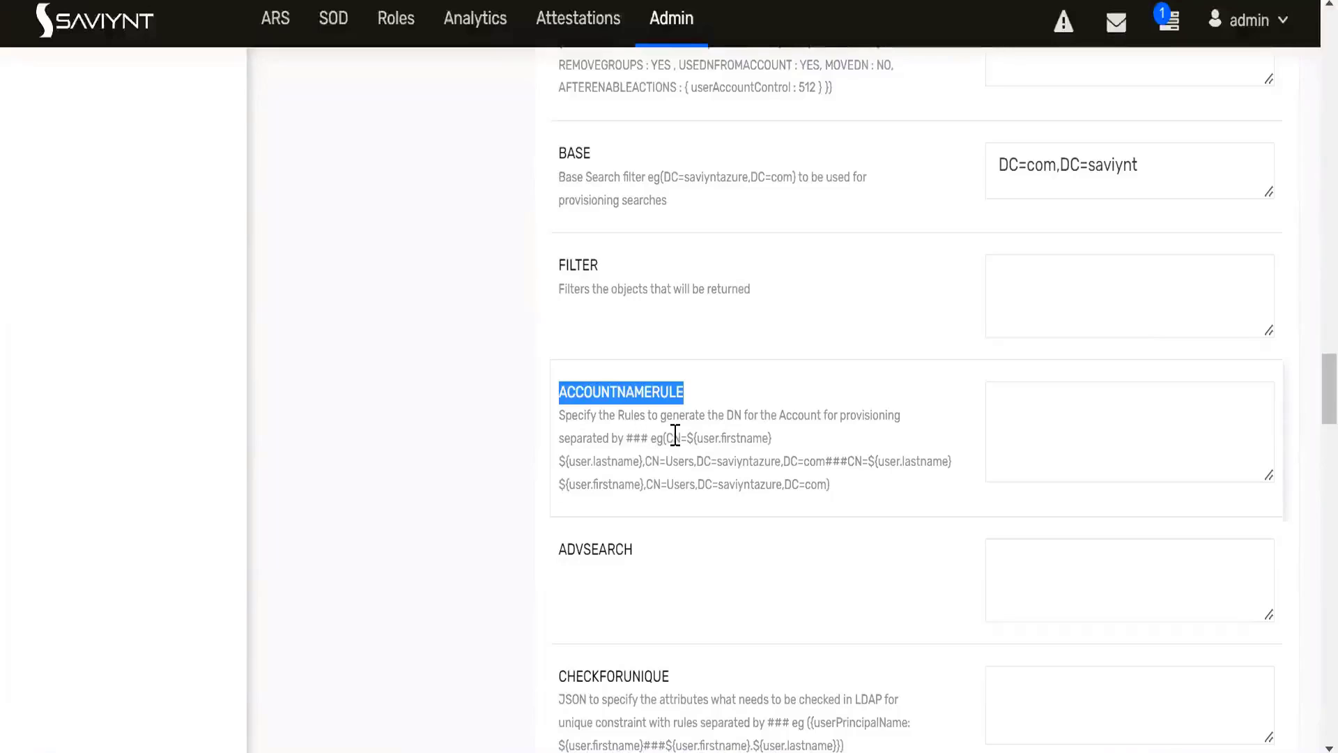
{"action": "left_click_drag", "start_coordinate": [667, 437], "coordinate": [822, 465]}
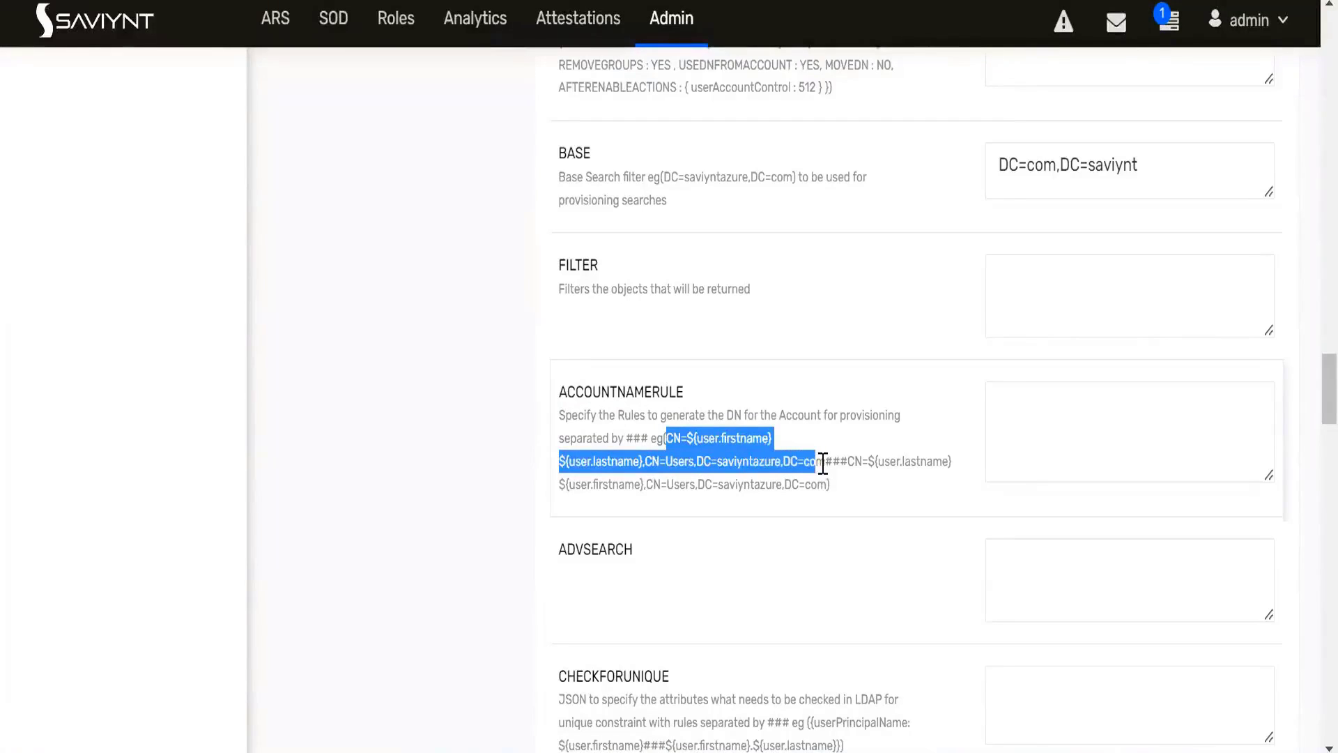
{"action": "left_click_drag", "start_coordinate": [823, 463], "coordinate": [824, 463]}
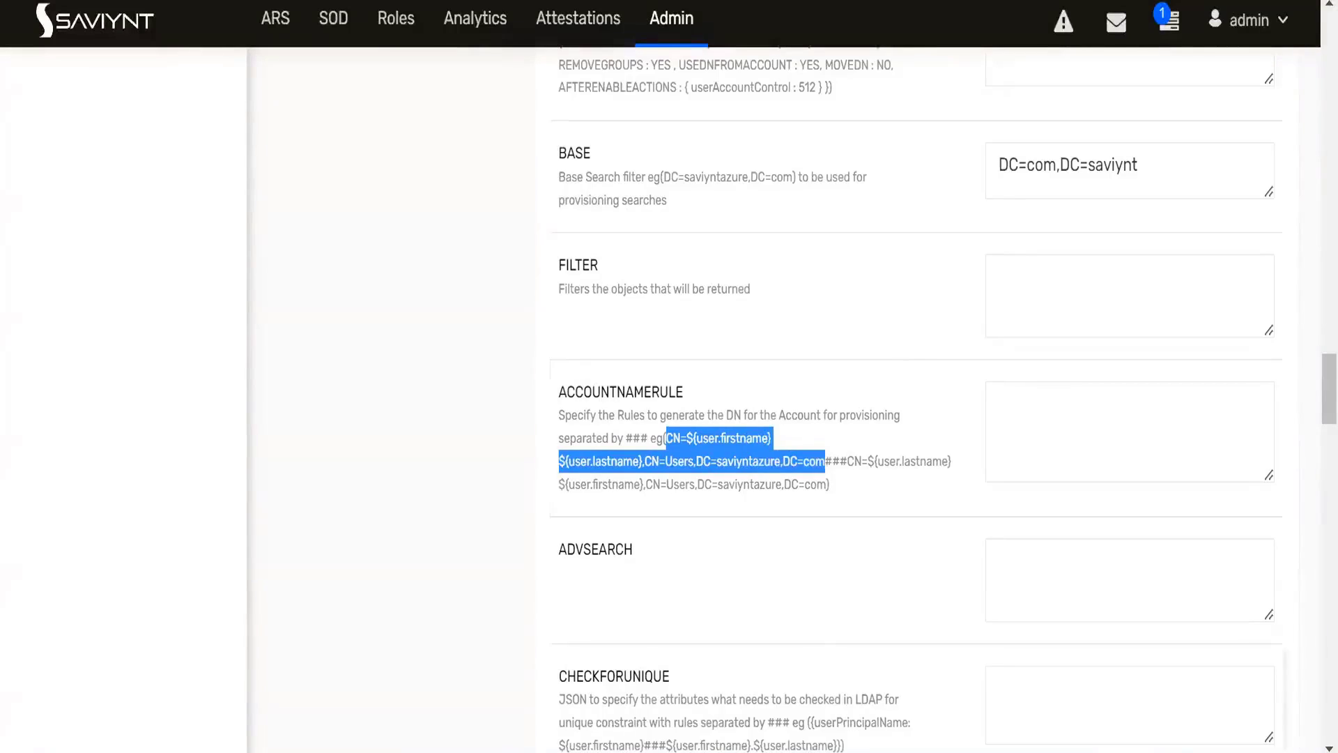
Search the Microsoft Active Directory integration guide for ACCOUNTNAMERULE and find Example 1 of the account name rule.
{"action": "mouse_move", "coordinate": [907, 752]}
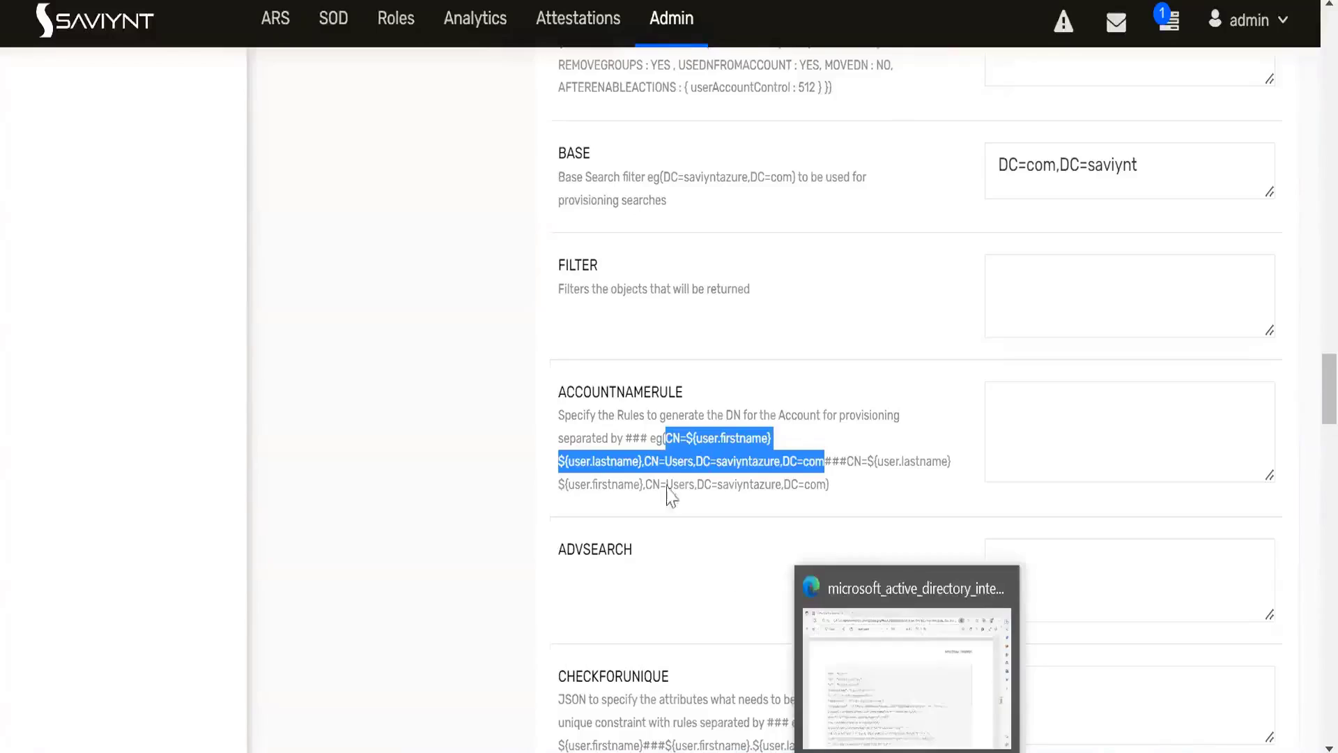
{"action": "double_click", "coordinate": [642, 392]}
{"action": "key", "text": "alt+Tab"}
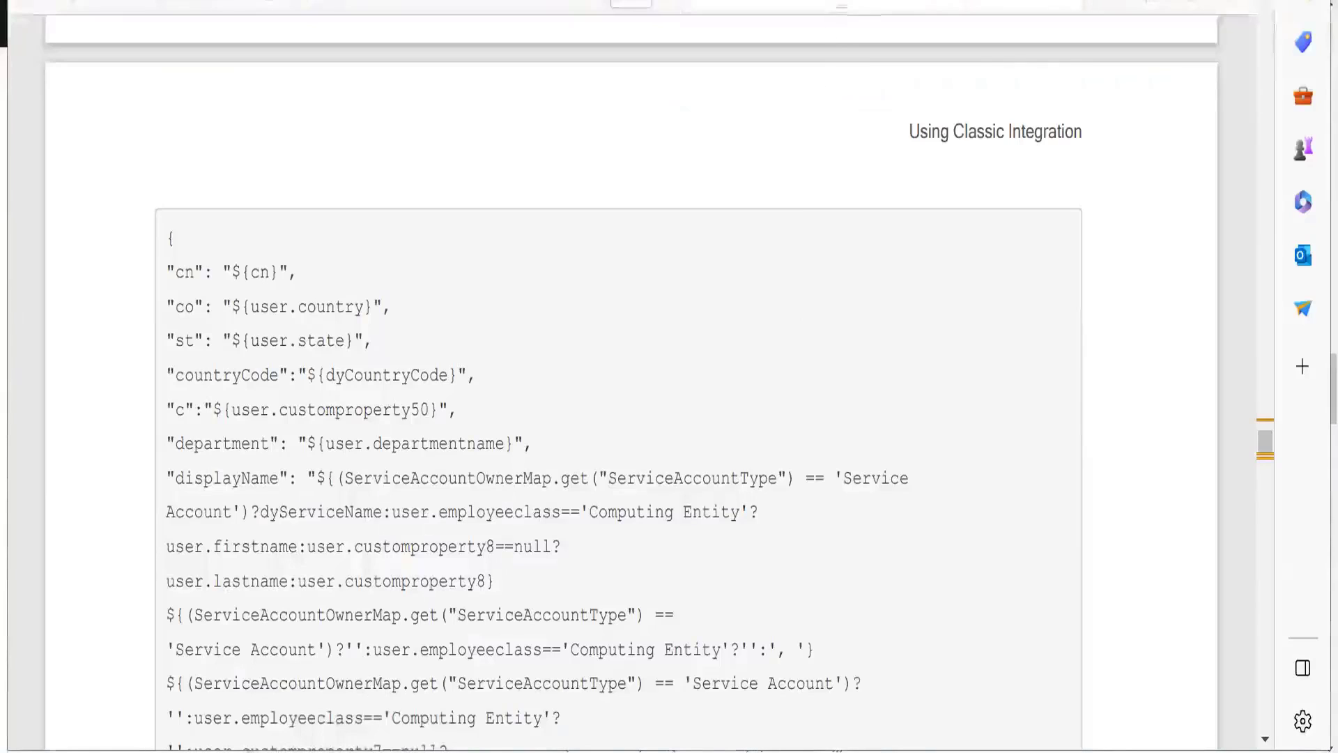
{"action": "key", "text": "Return"}
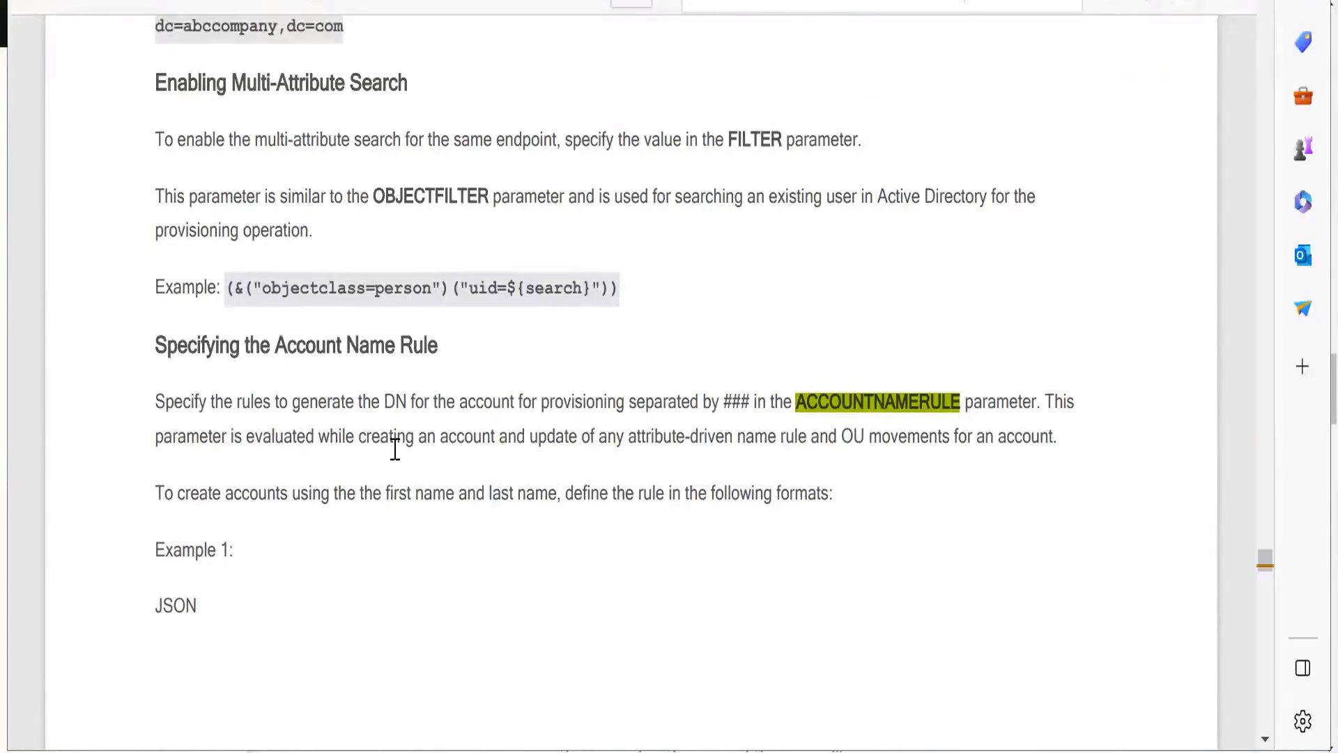
{"action": "scroll", "coordinate": [394, 450], "scroll_direction": "down", "scroll_amount": 5}
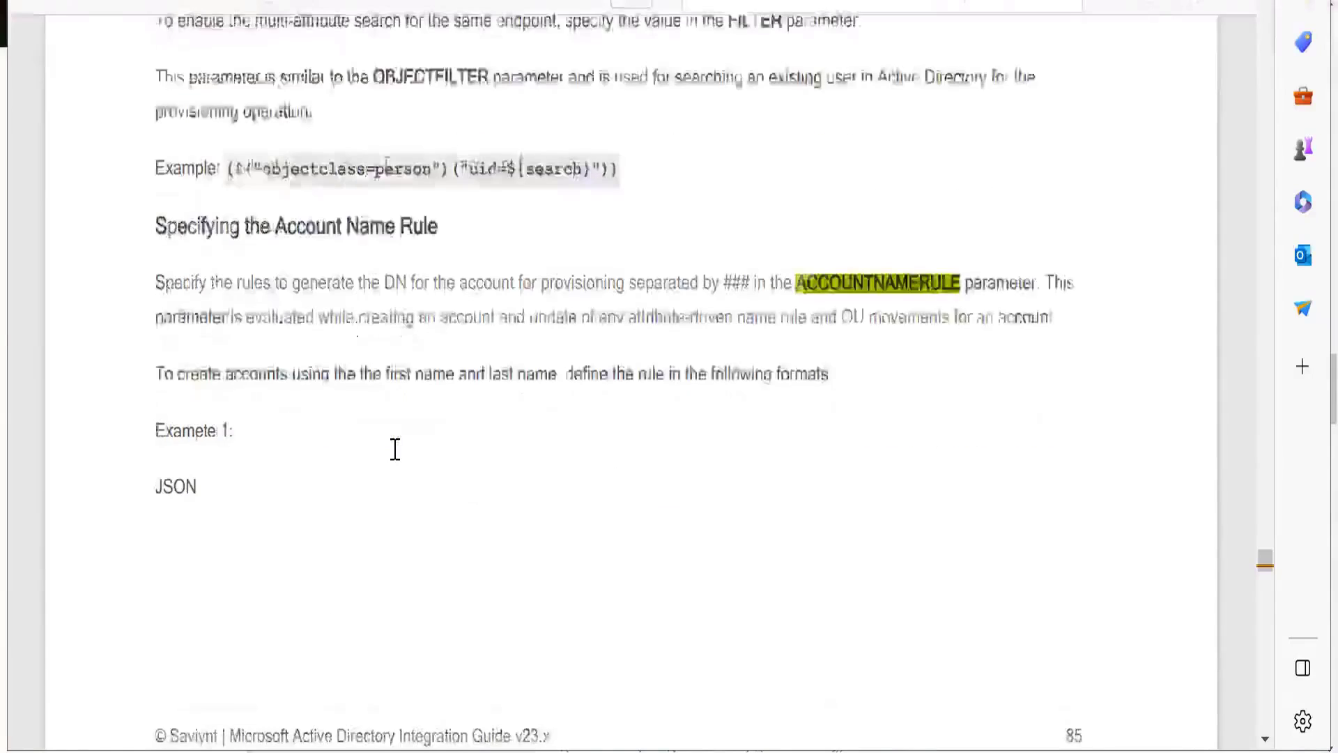
{"action": "scroll", "coordinate": [394, 450], "scroll_direction": "down", "scroll_amount": 7}
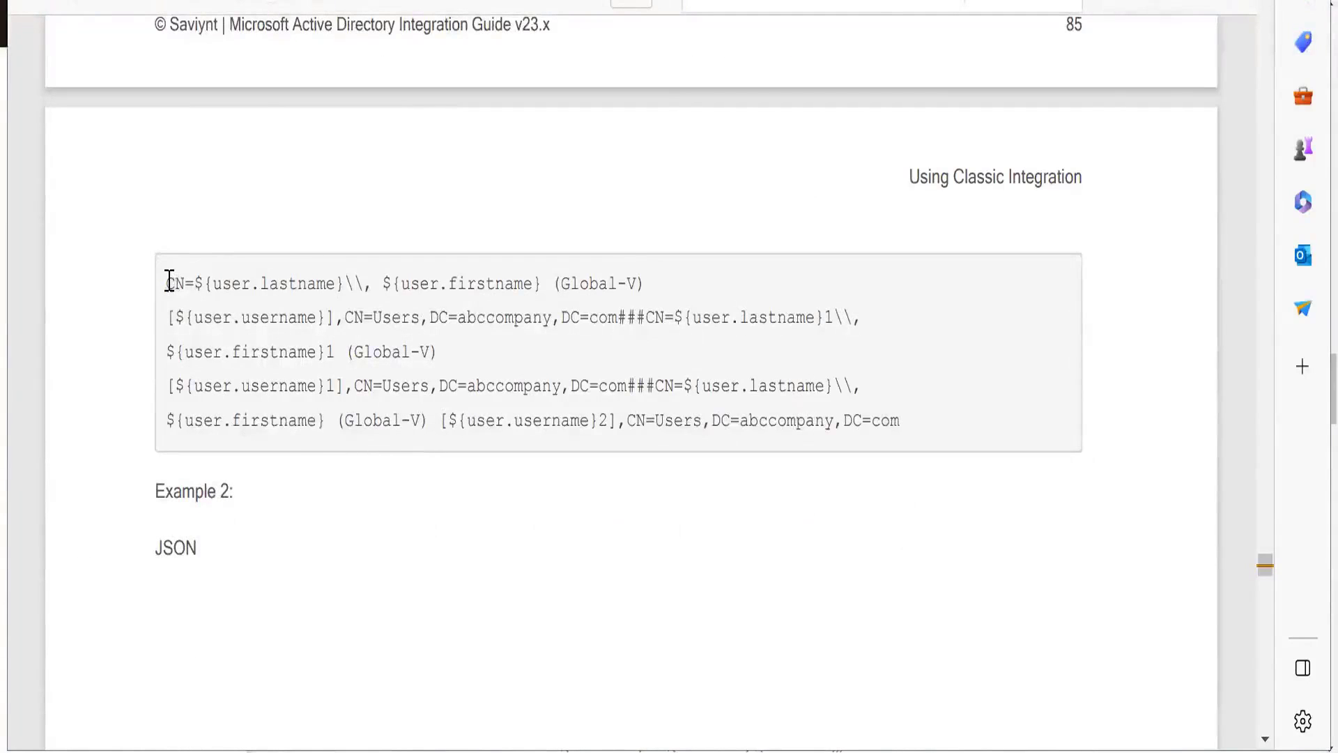
Examine the user.username variable and the first ### separator in the guide's Example 1 rule.
{"action": "double_click", "coordinate": [213, 317]}
{"action": "left_click_drag", "start_coordinate": [285, 318], "coordinate": [319, 319]}
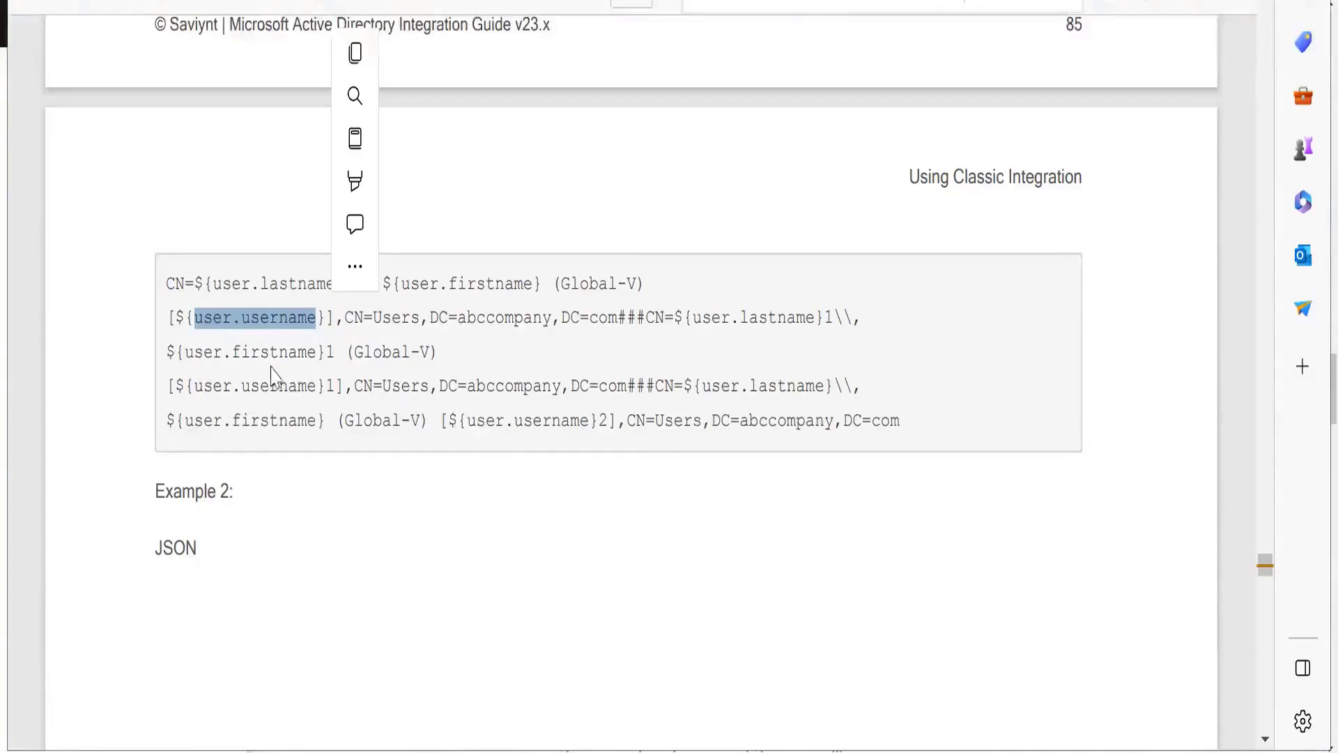
{"action": "left_click", "coordinate": [632, 323]}
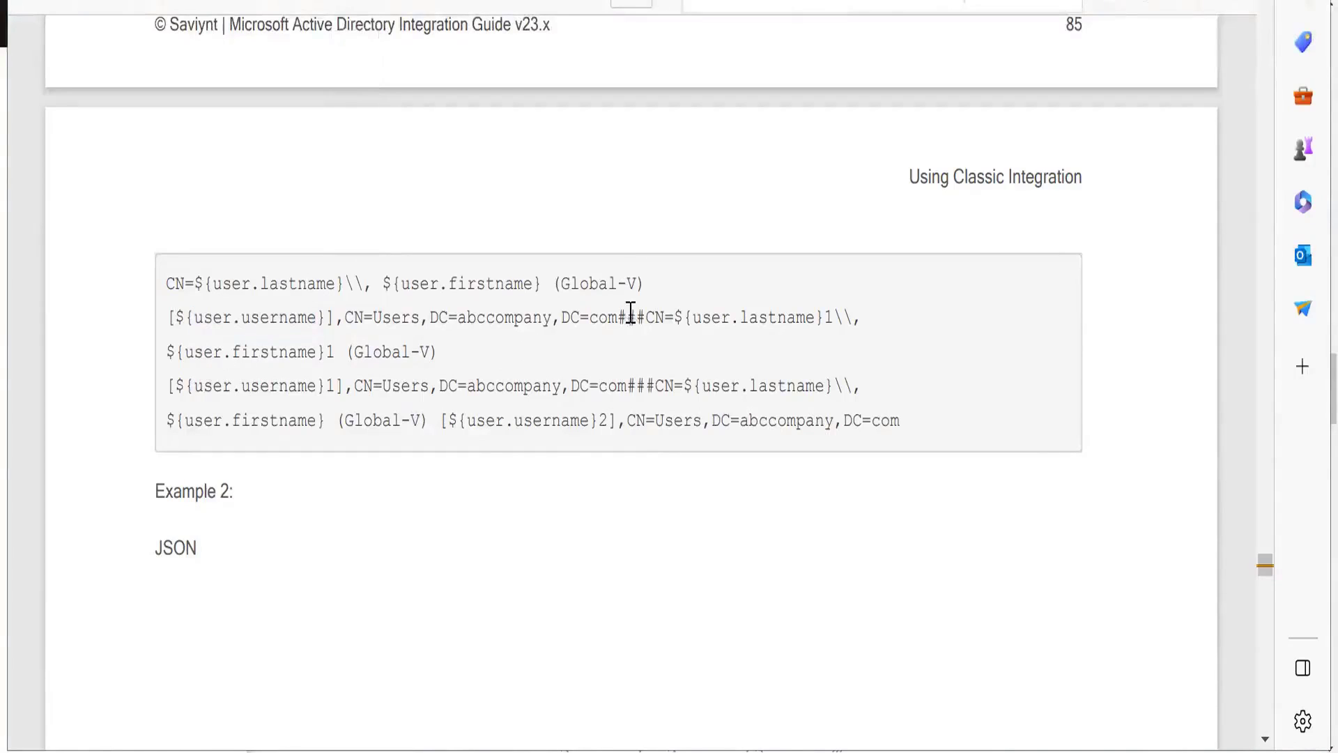
{"action": "left_click_drag", "start_coordinate": [607, 319], "coordinate": [645, 322]}
{"action": "left_click", "coordinate": [632, 321]}
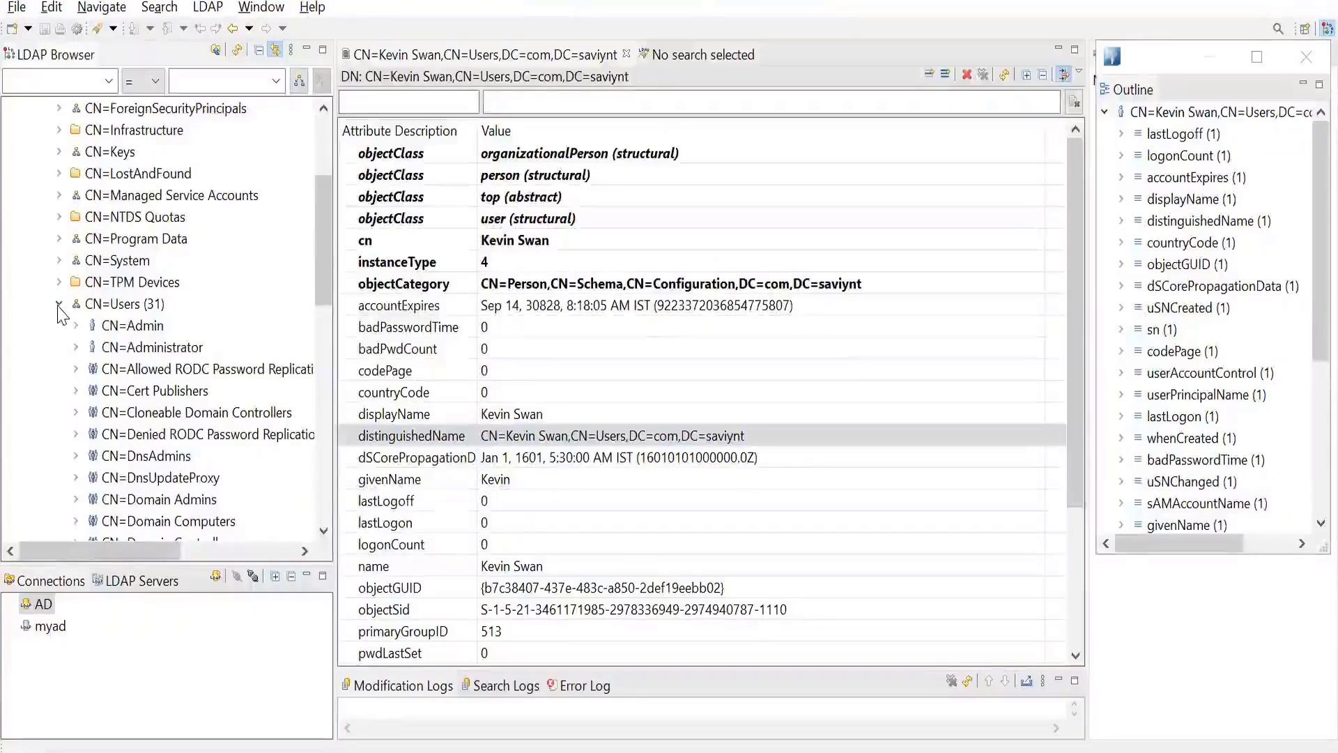
Switch to the LDAP browser, collapse CN=Users and review the containers under DC=com,DC=saviynt.
{"action": "left_click", "coordinate": [58, 304]}
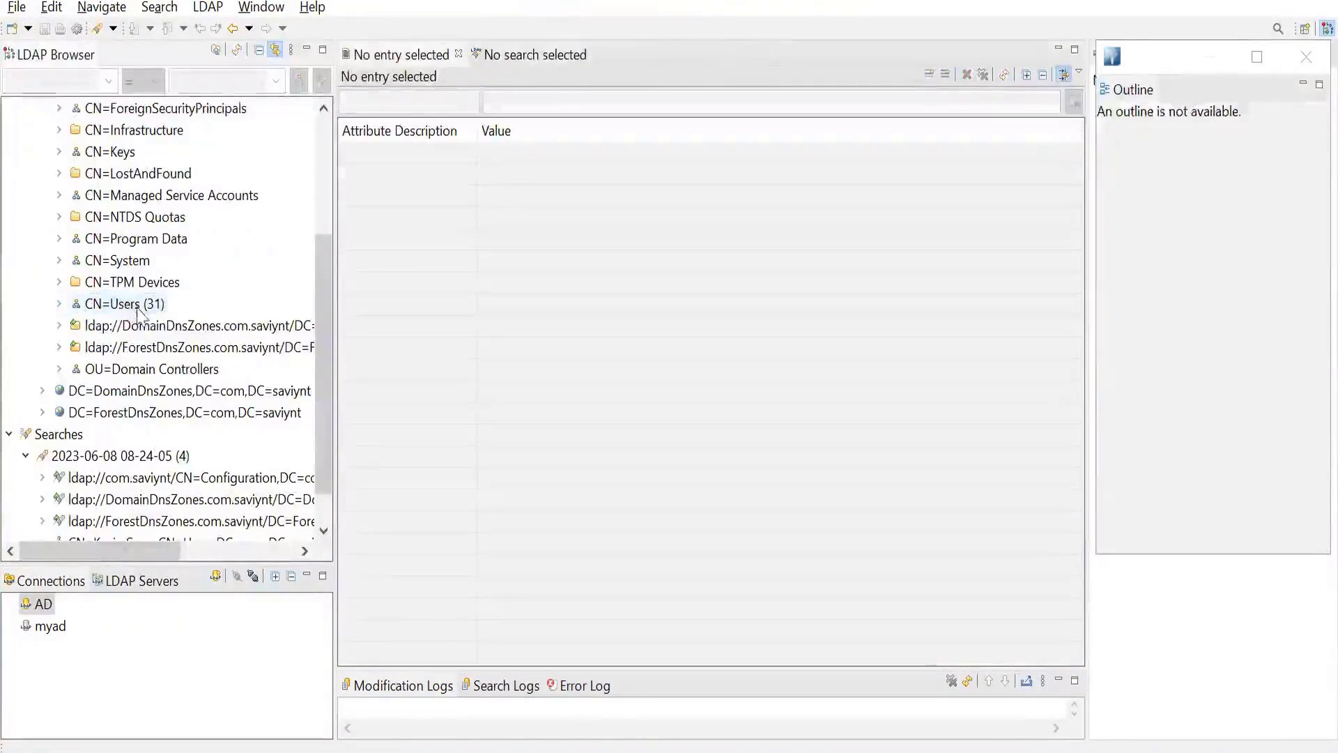
{"action": "scroll", "coordinate": [139, 307], "scroll_direction": "up", "scroll_amount": 3}
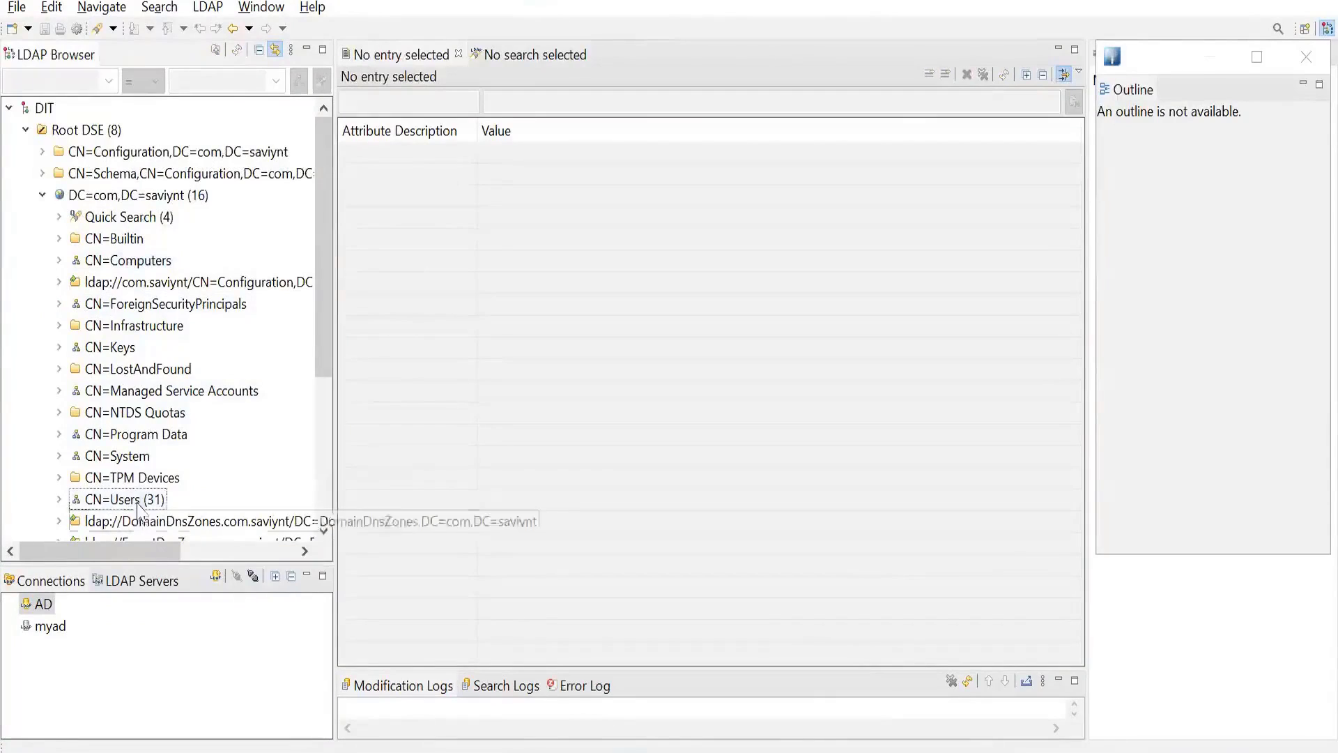
{"action": "scroll", "coordinate": [135, 457], "scroll_direction": "down", "scroll_amount": 1}
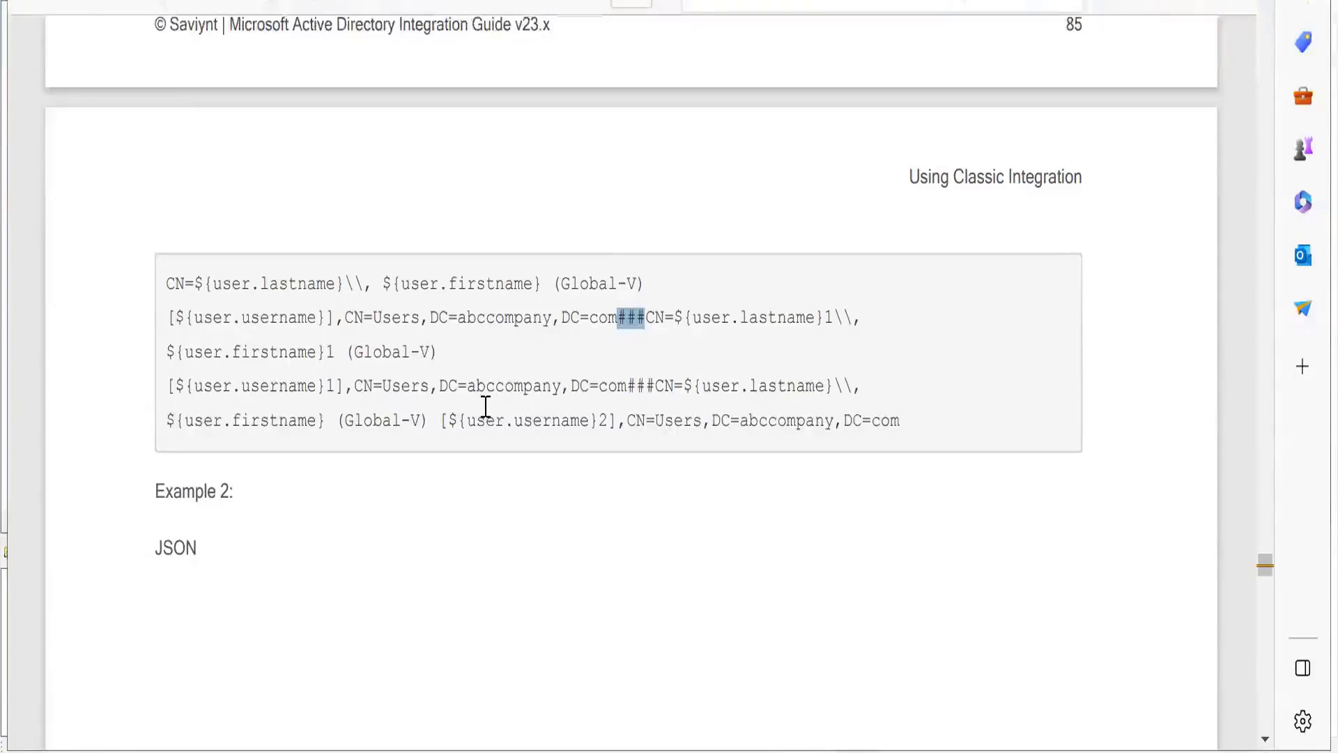
Return to the integration guide and examine the second ### separator in Example 1.
{"action": "double_click", "coordinate": [631, 385]}
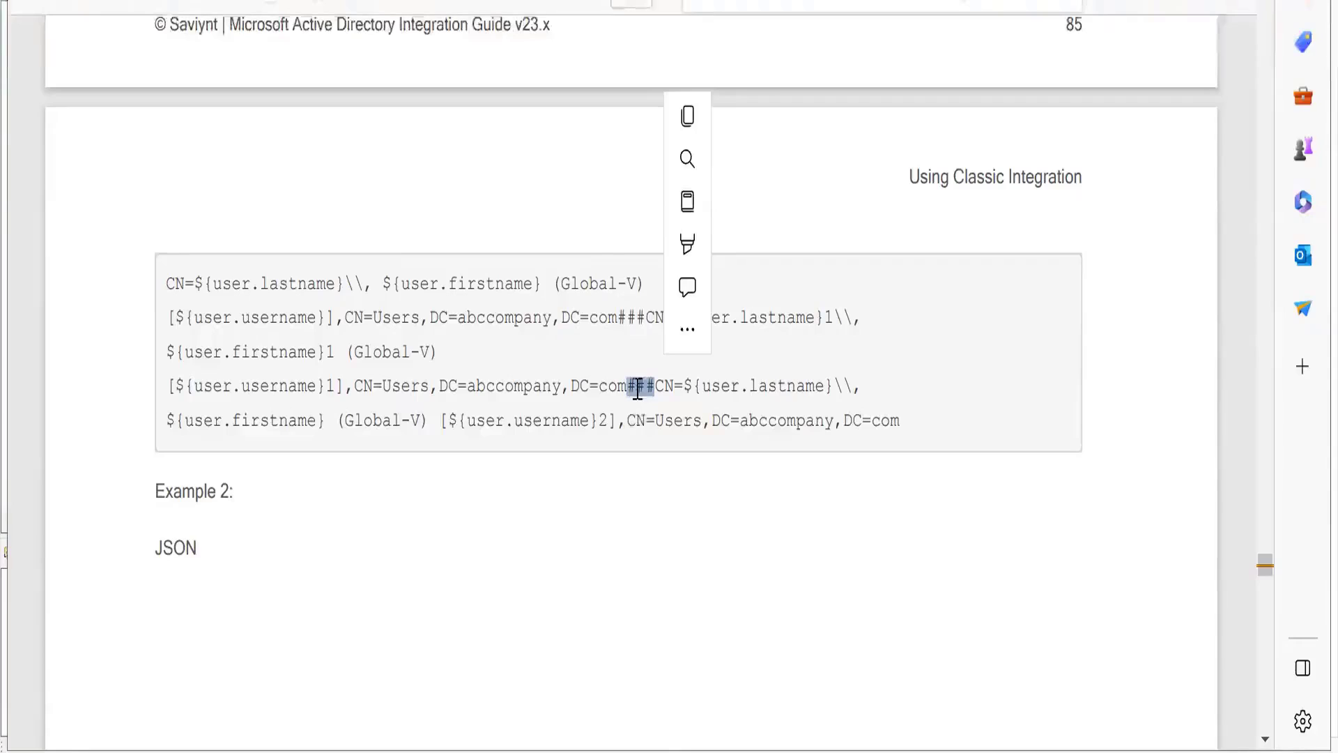
{"action": "left_click", "coordinate": [629, 388]}
{"action": "double_click", "coordinate": [630, 388]}
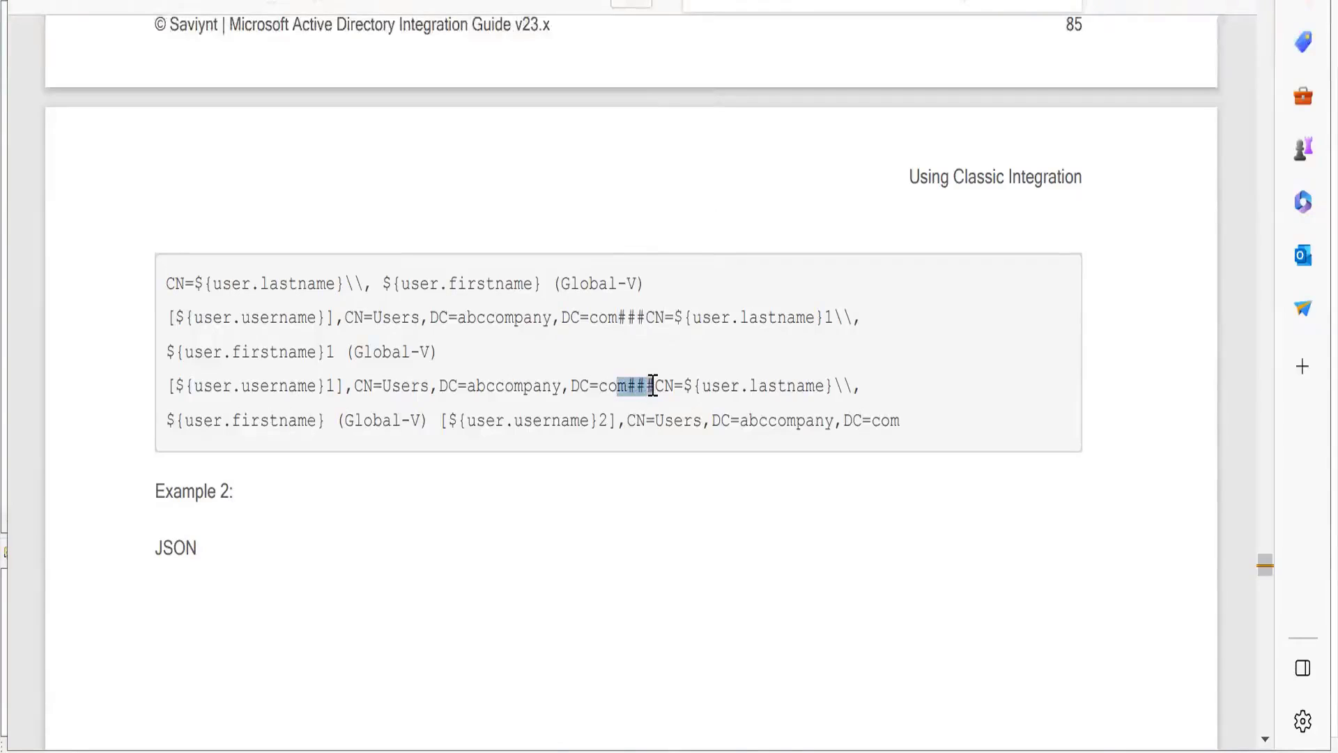
{"action": "left_click", "coordinate": [630, 386]}
{"action": "left_click_drag", "start_coordinate": [630, 385], "coordinate": [655, 386]}
Read the guide's Example 2, the conditional account name rule based on service account type and middle name.
{"action": "scroll", "coordinate": [461, 403], "scroll_direction": "down", "scroll_amount": 5}
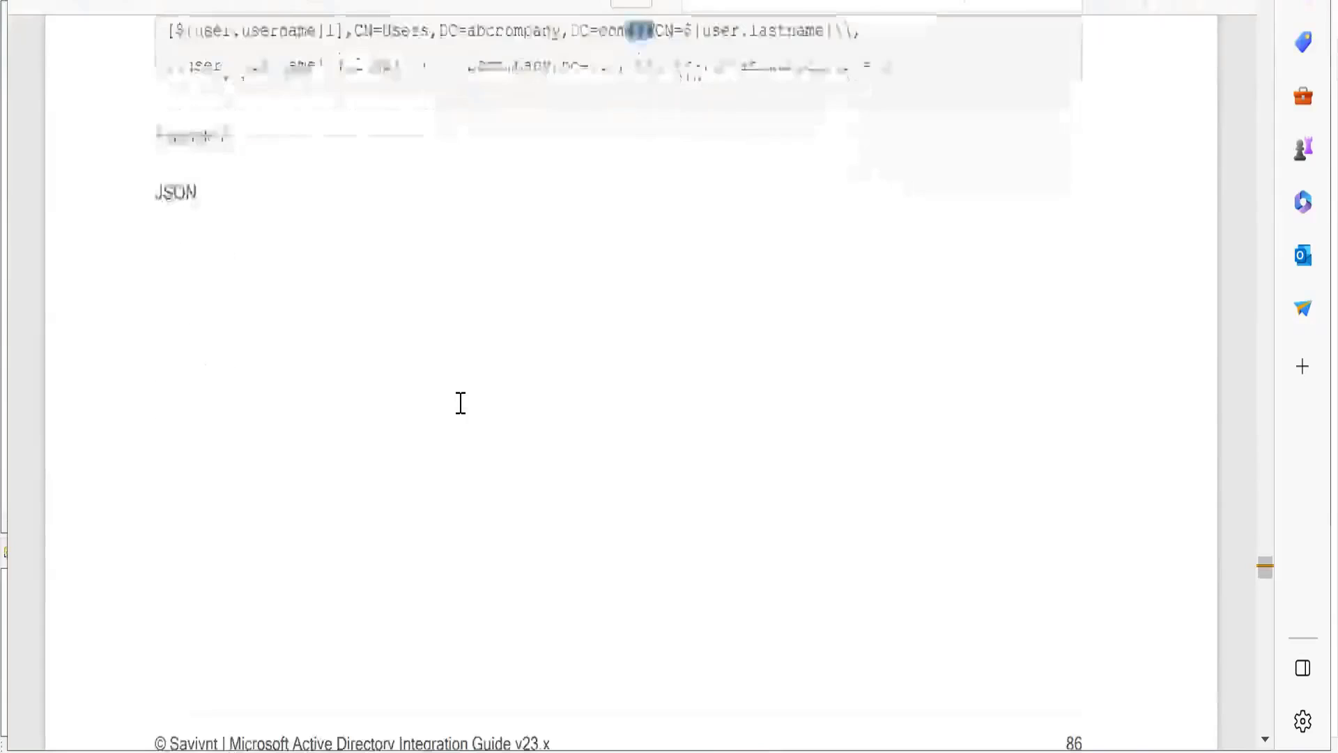
{"action": "scroll", "coordinate": [461, 403], "scroll_direction": "down", "scroll_amount": 8}
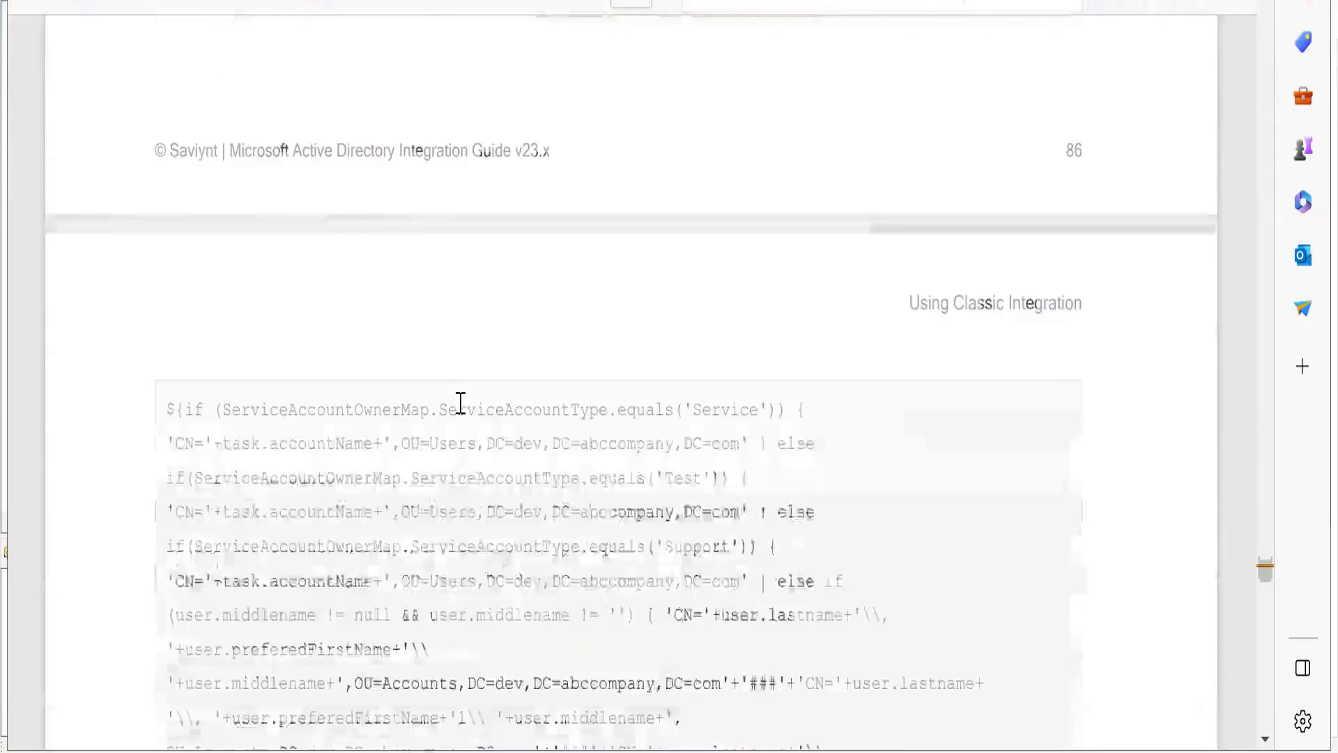
{"action": "scroll", "coordinate": [461, 403], "scroll_direction": "down", "scroll_amount": 3}
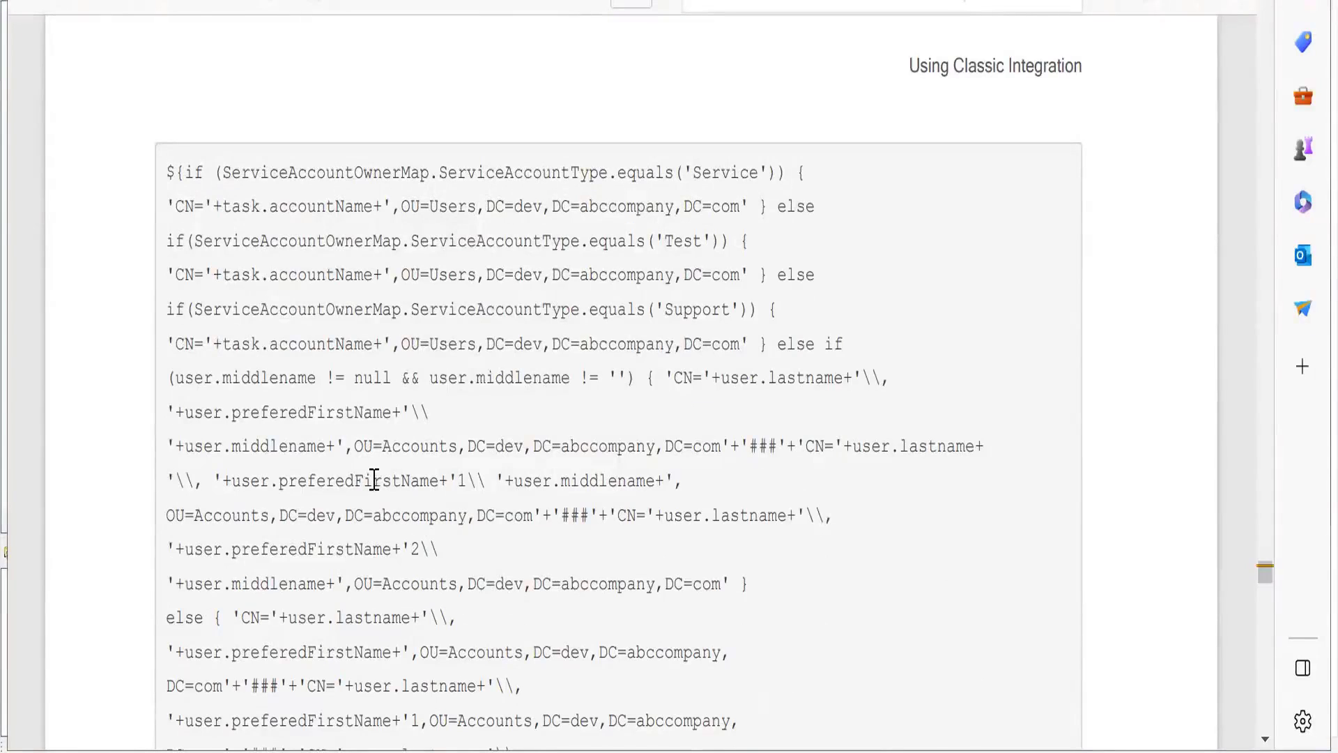
{"action": "scroll", "coordinate": [374, 480], "scroll_direction": "down", "scroll_amount": 15}
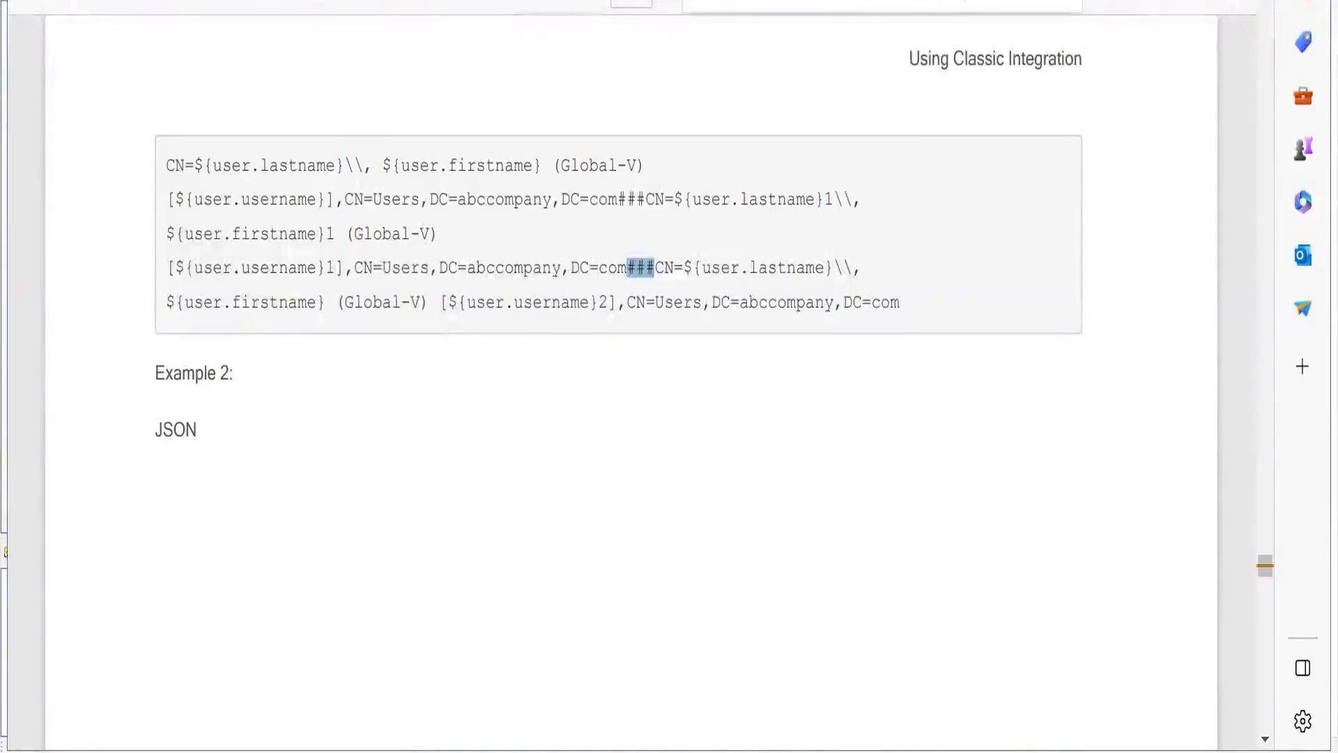
Copy the first example rule from Saviynt's ACCOUNTNAMERULE description, paste it below the pattern in AD JSON.txt and join it onto one line.
{"action": "left_click", "coordinate": [750, 631]}
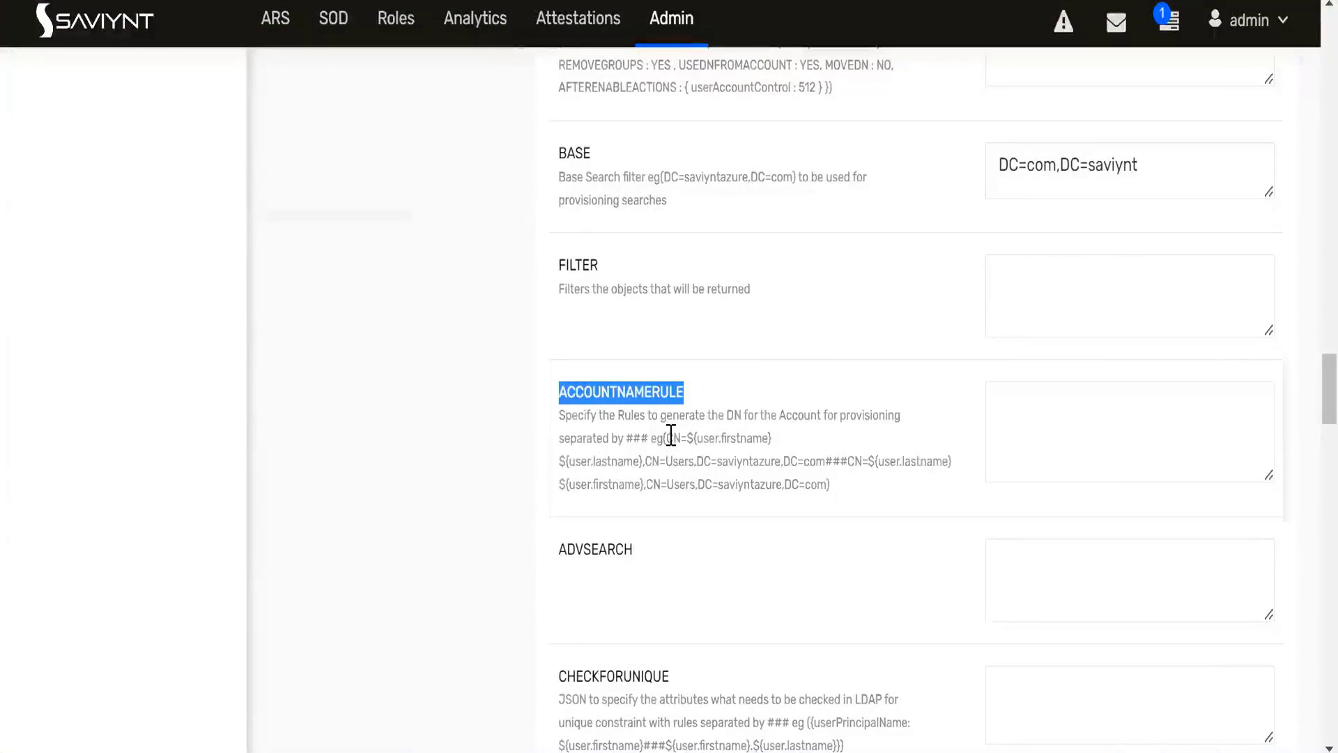
{"action": "left_click_drag", "start_coordinate": [668, 438], "coordinate": [825, 462]}
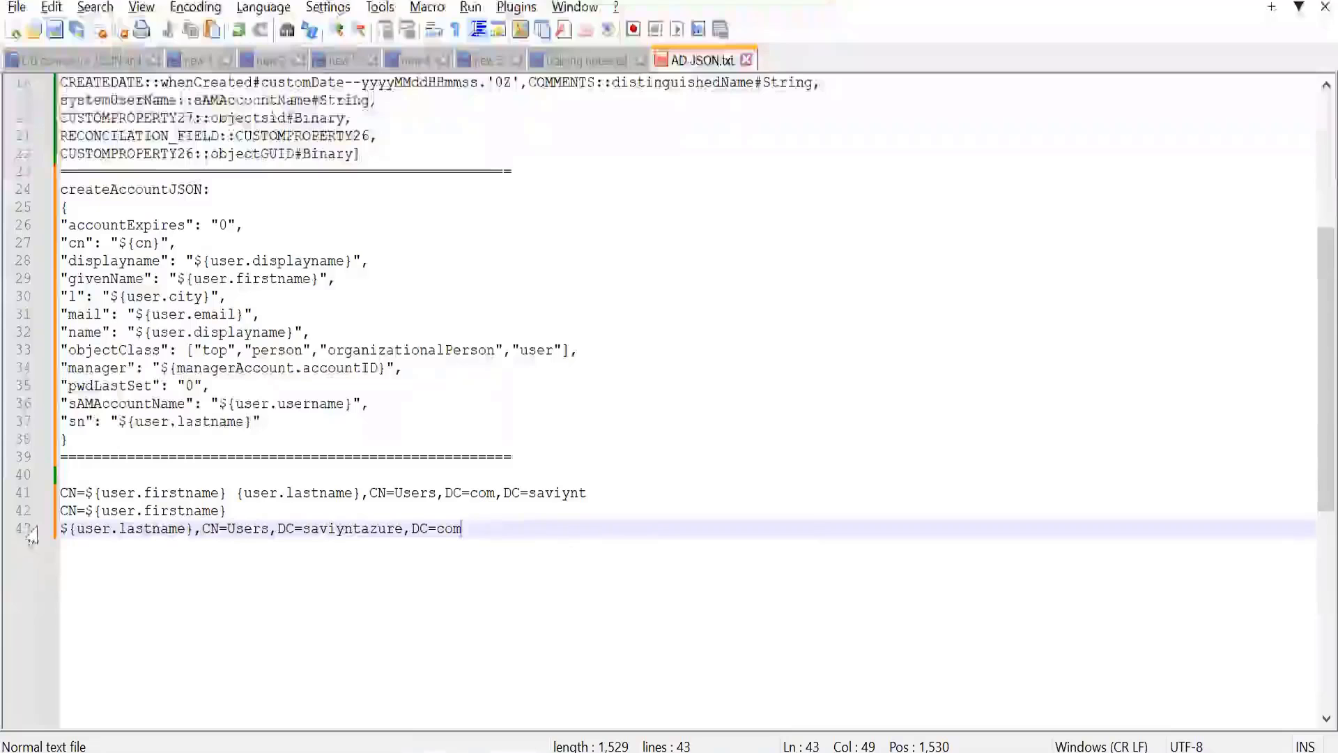
{"action": "left_click", "coordinate": [62, 530]}
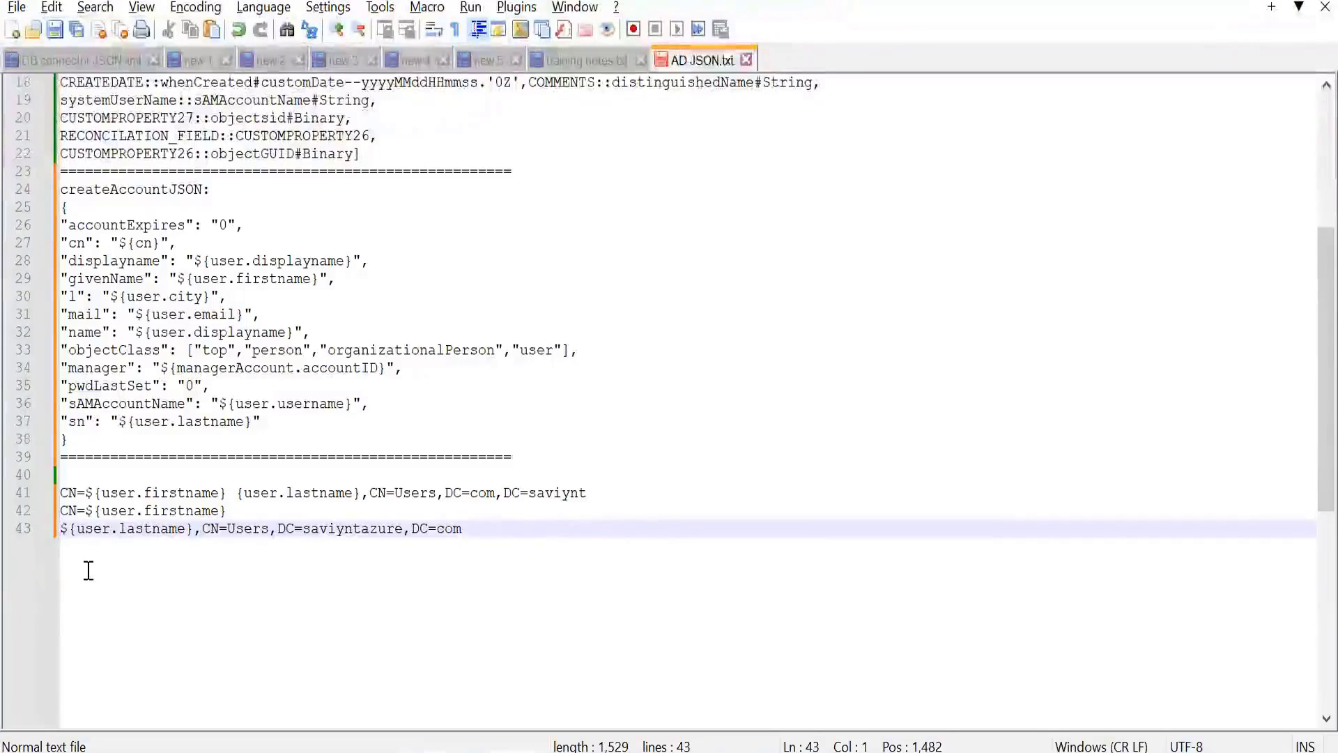
{"action": "key", "text": "BackSpace"}
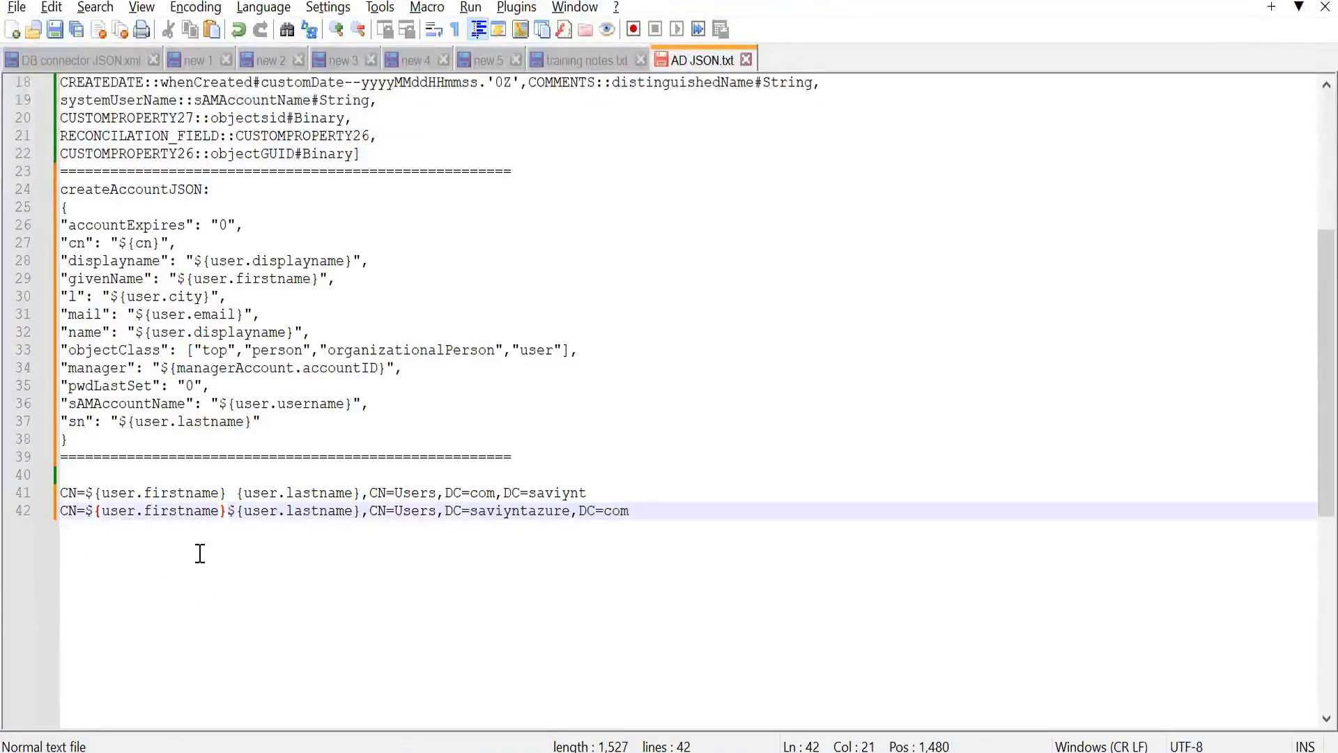
Add the missing $ before {user.lastname} in the DC=com,DC=saviynt pattern and copy the whole line.
{"action": "left_click", "coordinate": [236, 492]}
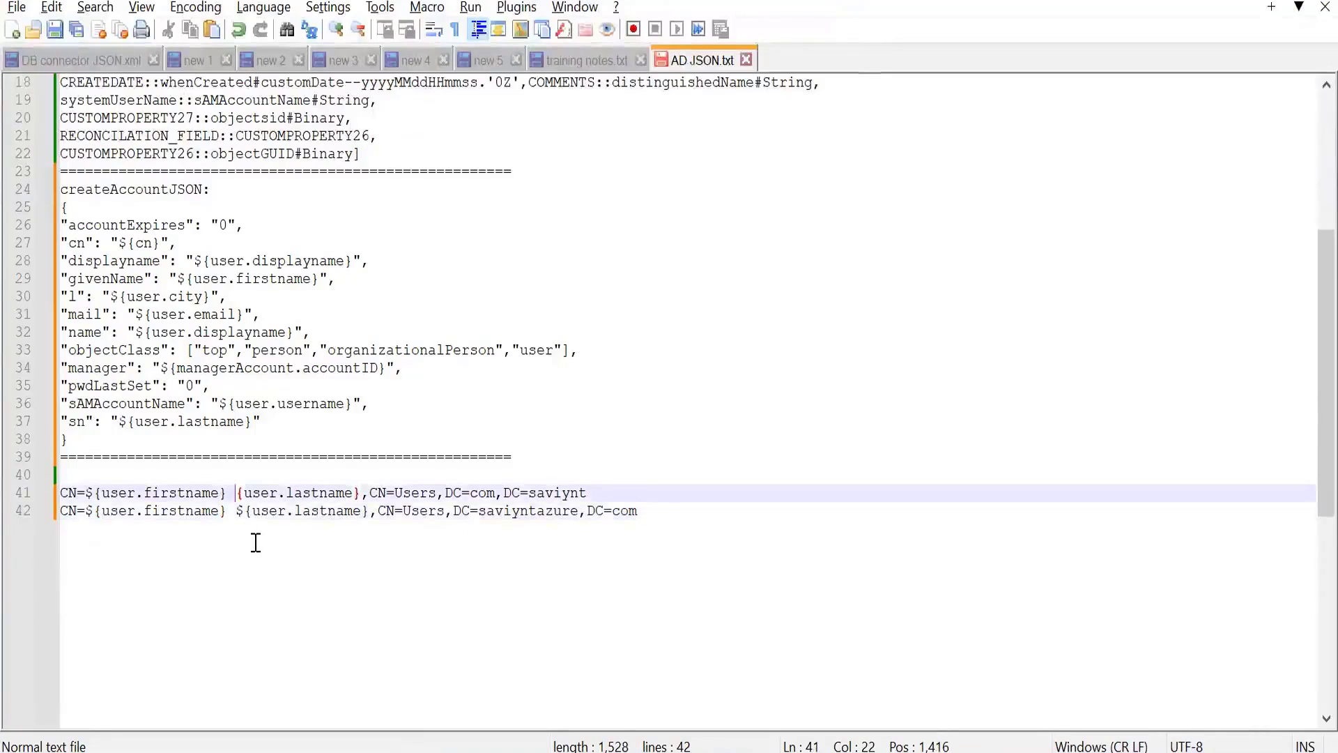
{"action": "type", "text": "$"}
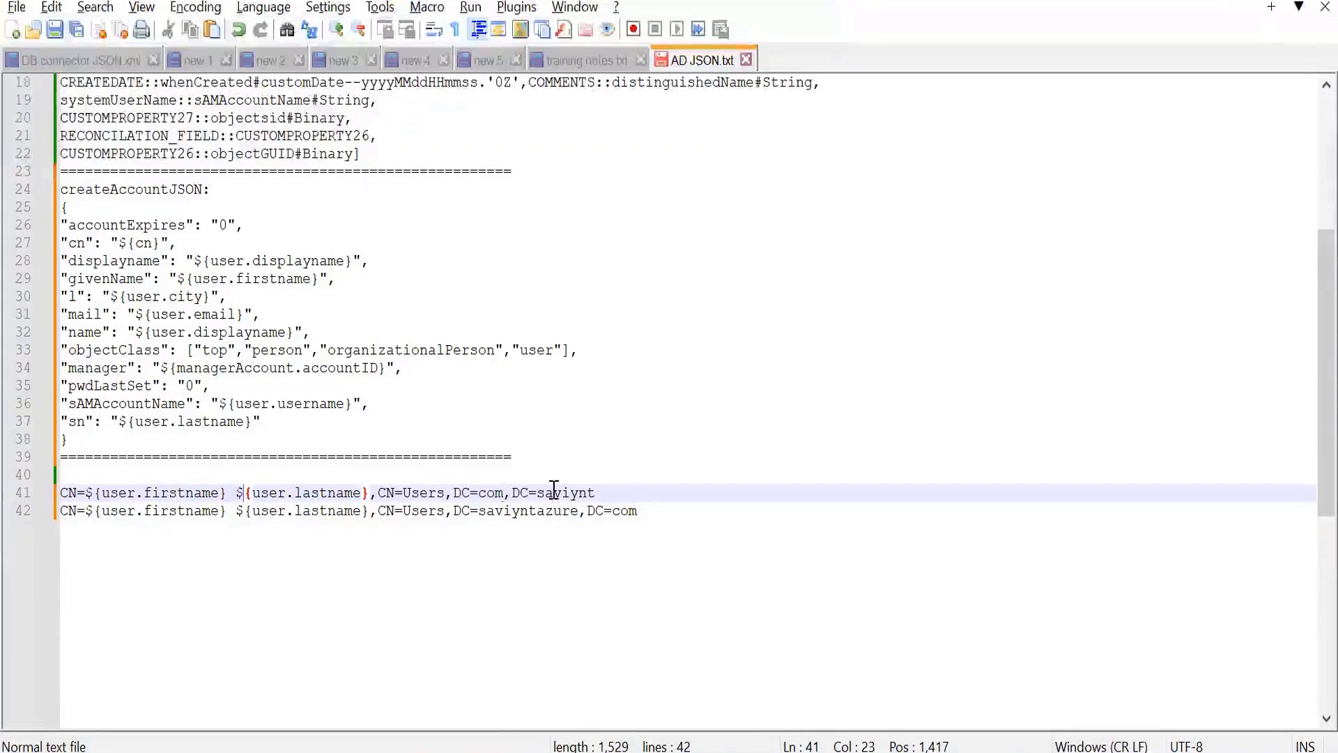
{"action": "left_click_drag", "start_coordinate": [596, 493], "coordinate": [62, 493]}
{"action": "key", "text": "ctrl+c"}
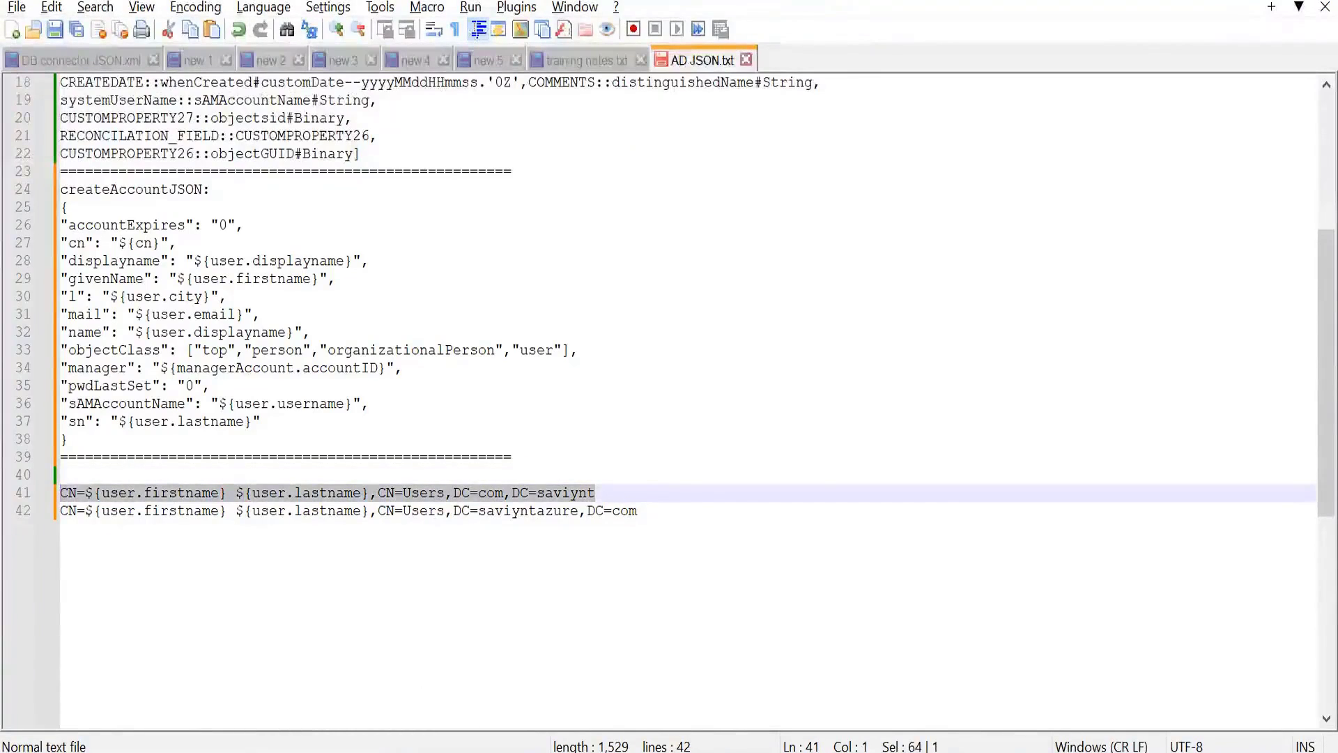
Switch to Saviynt, paste CN=${user.firstname} ${user.lastname},CN=Users,DC=com,DC=saviynt as the ACCOUNTNAMERULE value and save the connection.
{"action": "key", "text": "alt+Tab"}
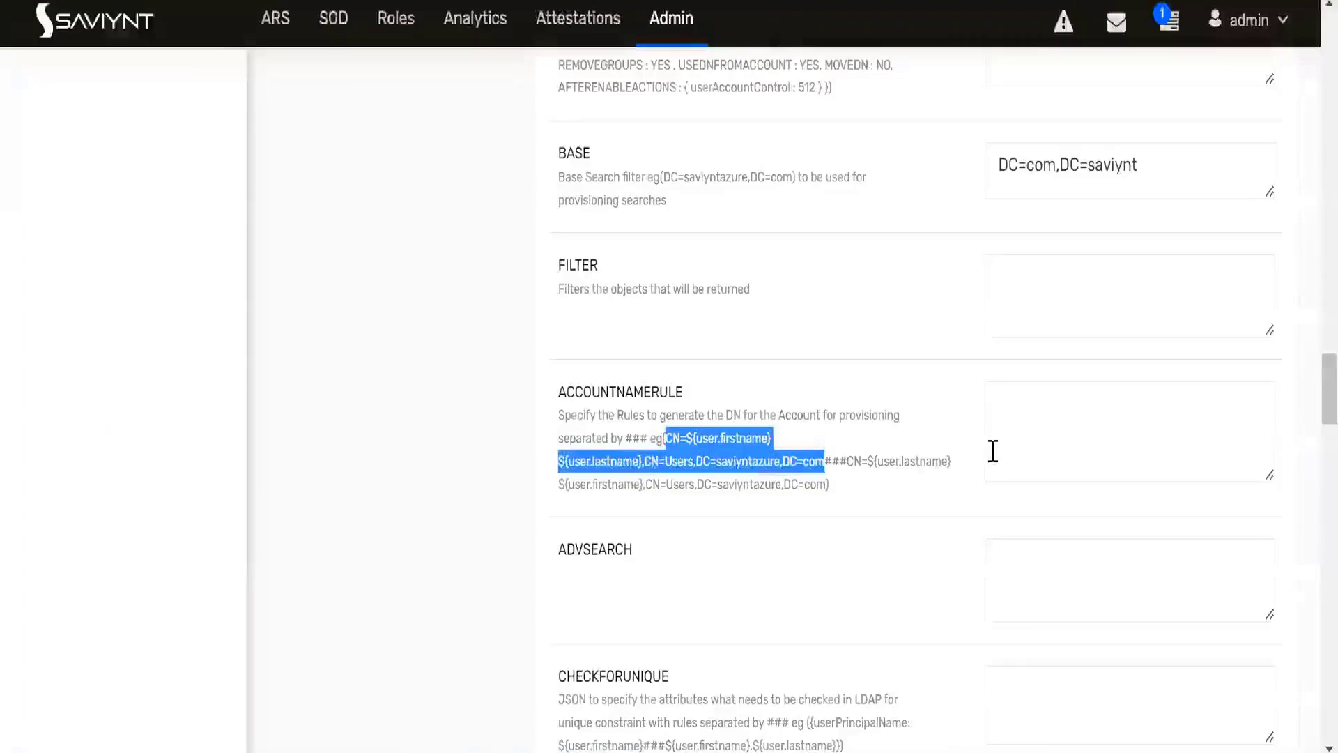
{"action": "left_click", "coordinate": [1031, 440]}
{"action": "key", "text": "ctrl+v"}
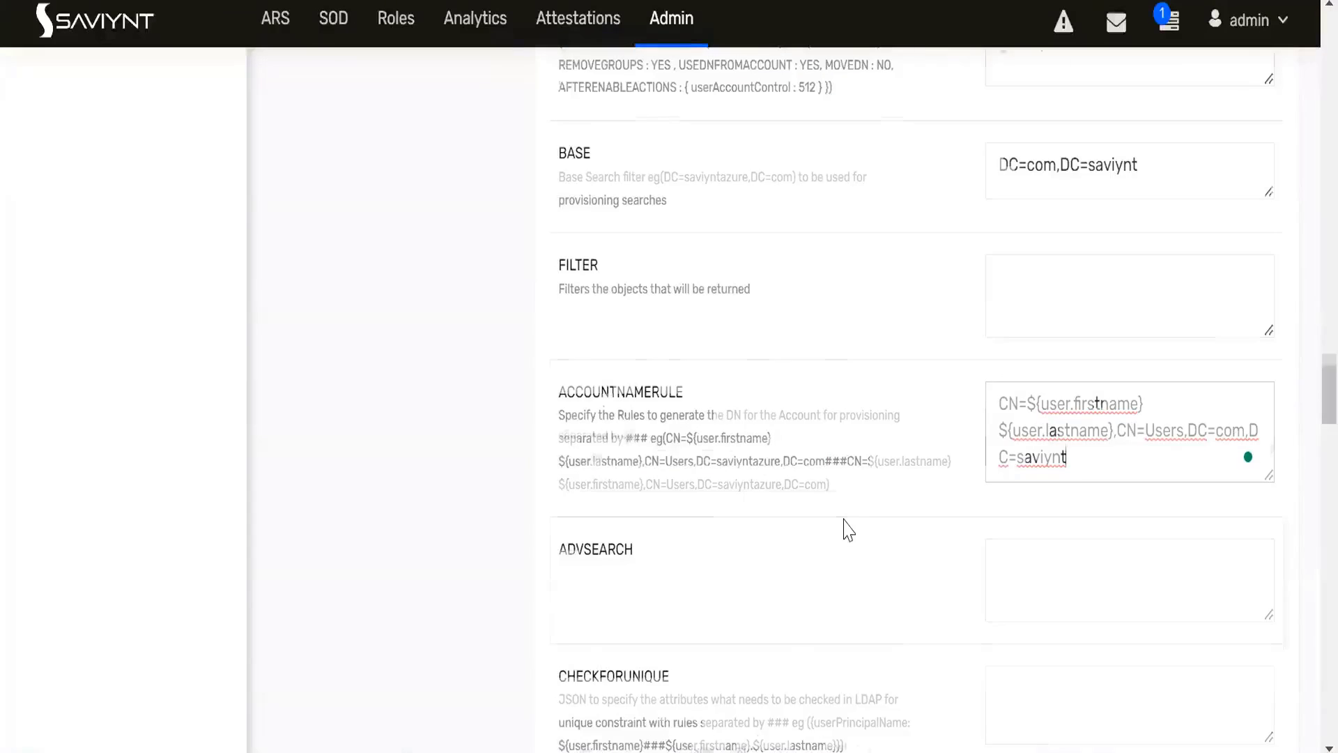
{"action": "scroll", "coordinate": [848, 529], "scroll_direction": "down", "scroll_amount": 20}
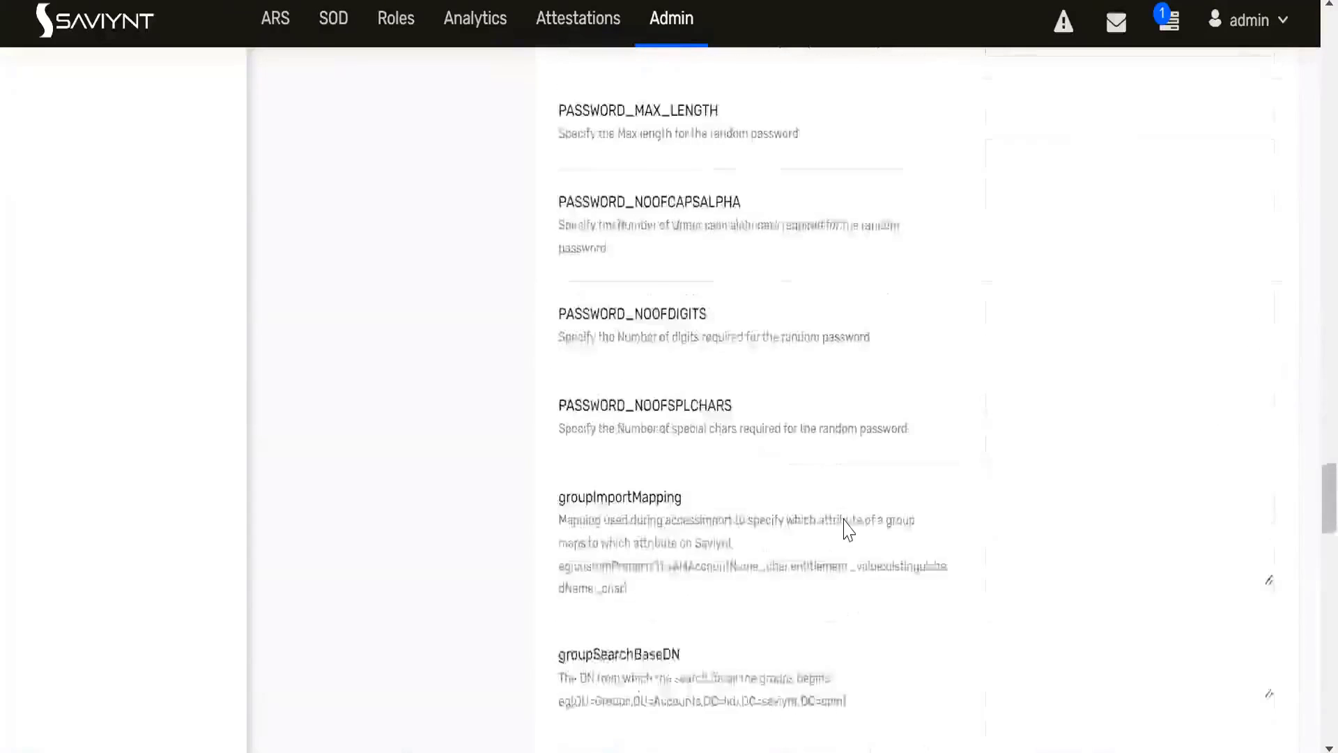
{"action": "left_click", "coordinate": [693, 566]}
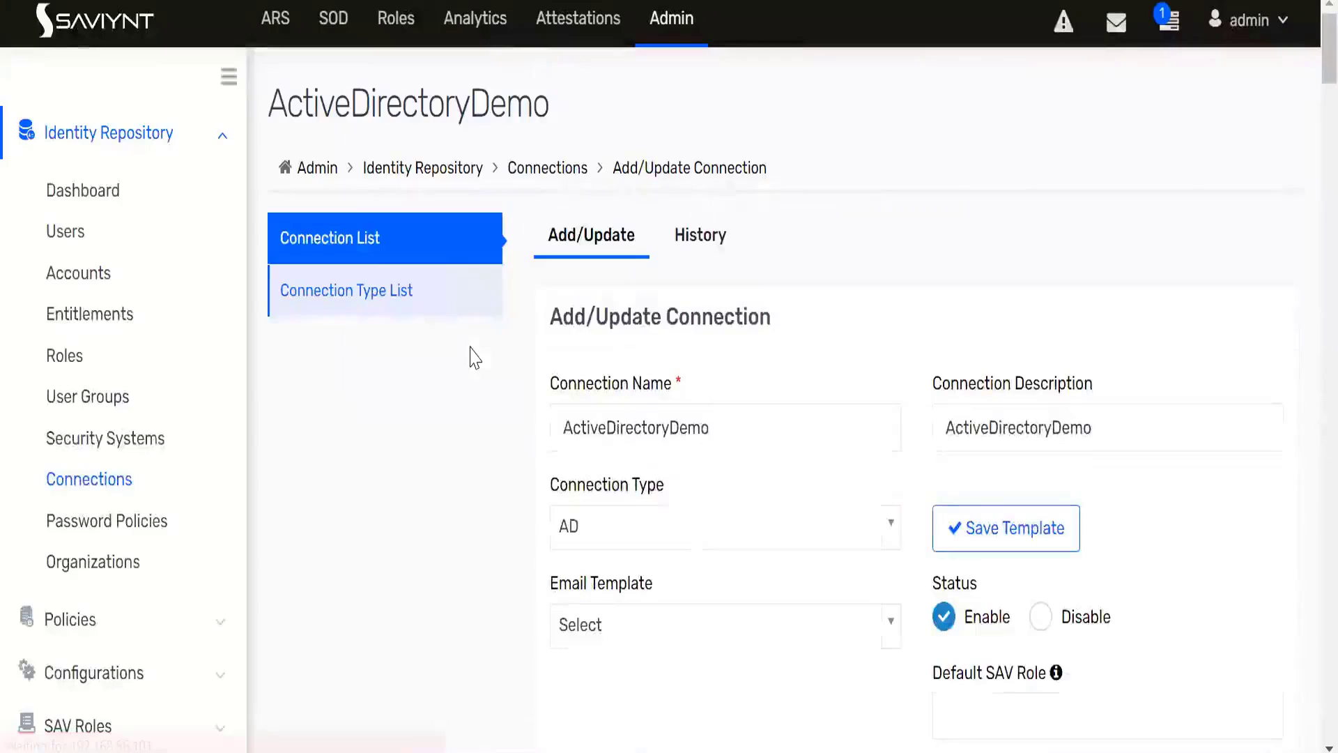
Start a Request Access for Others request for one of the listed users and look through its available applications.
{"action": "left_click", "coordinate": [276, 36]}
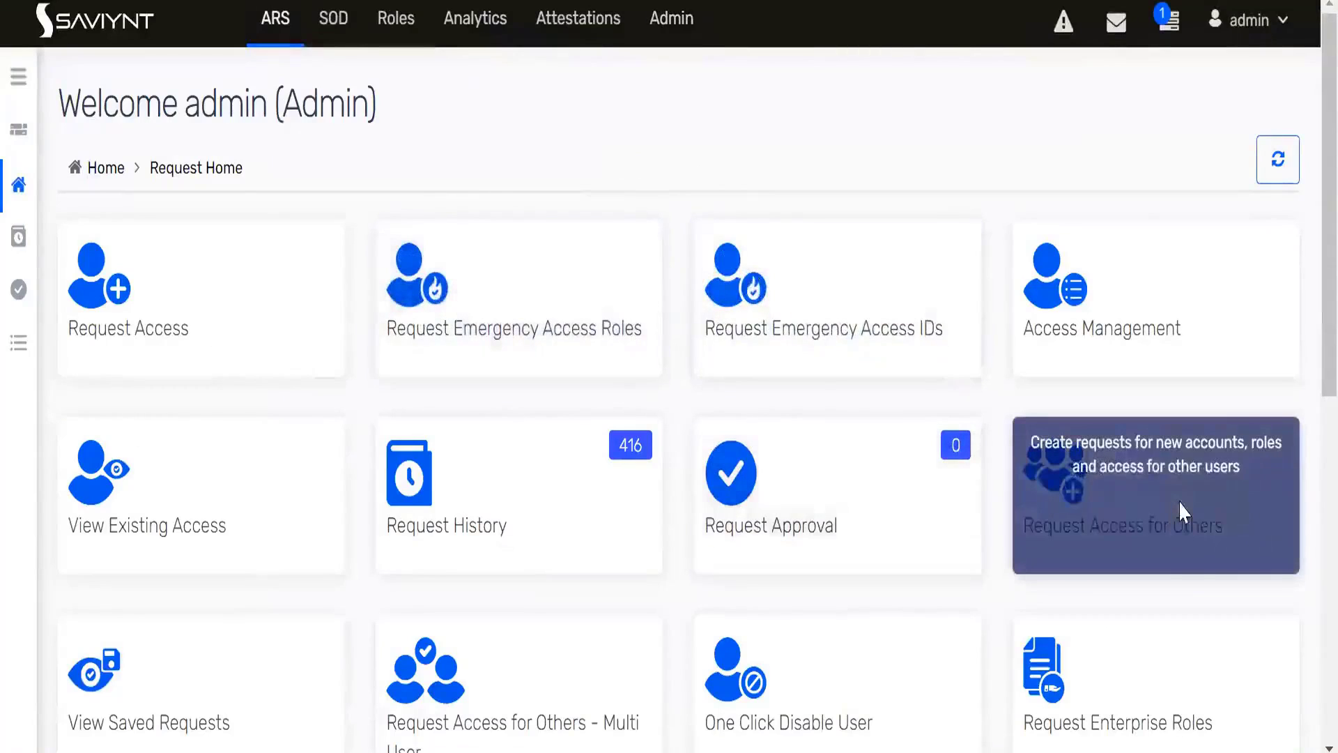
{"action": "left_click", "coordinate": [1178, 500]}
{"action": "scroll", "coordinate": [470, 427], "scroll_direction": "down", "scroll_amount": 5}
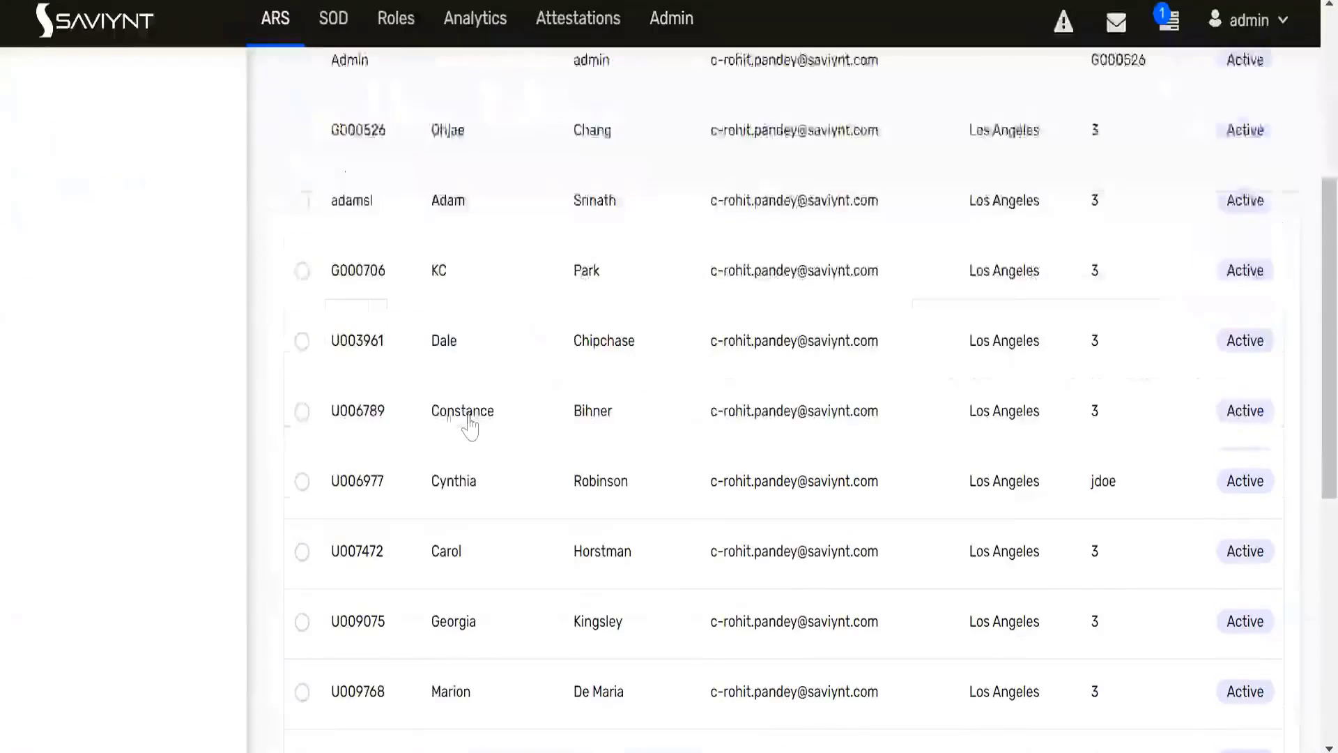
{"action": "left_click", "coordinate": [302, 412]}
{"action": "scroll", "coordinate": [998, 336], "scroll_direction": "up", "scroll_amount": 5}
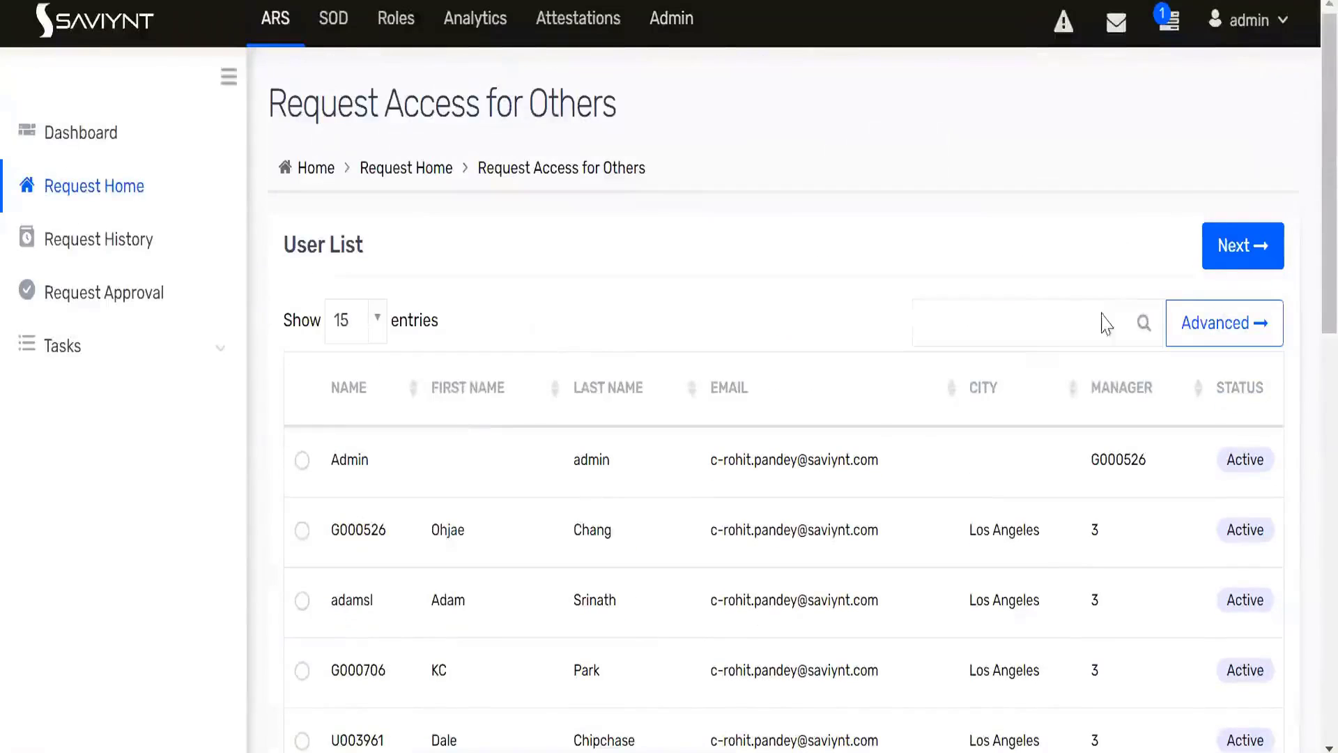
{"action": "left_click", "coordinate": [1224, 254]}
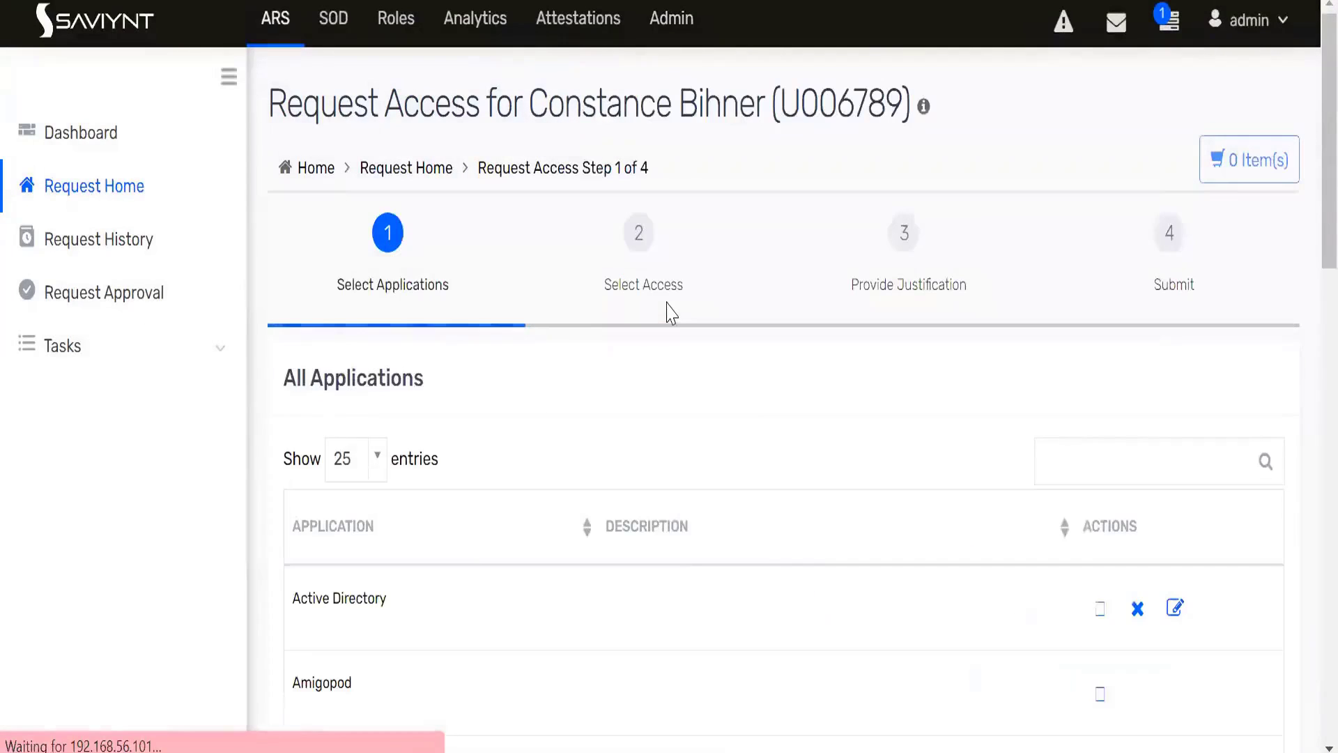
{"action": "scroll", "coordinate": [465, 457], "scroll_direction": "down", "scroll_amount": 3}
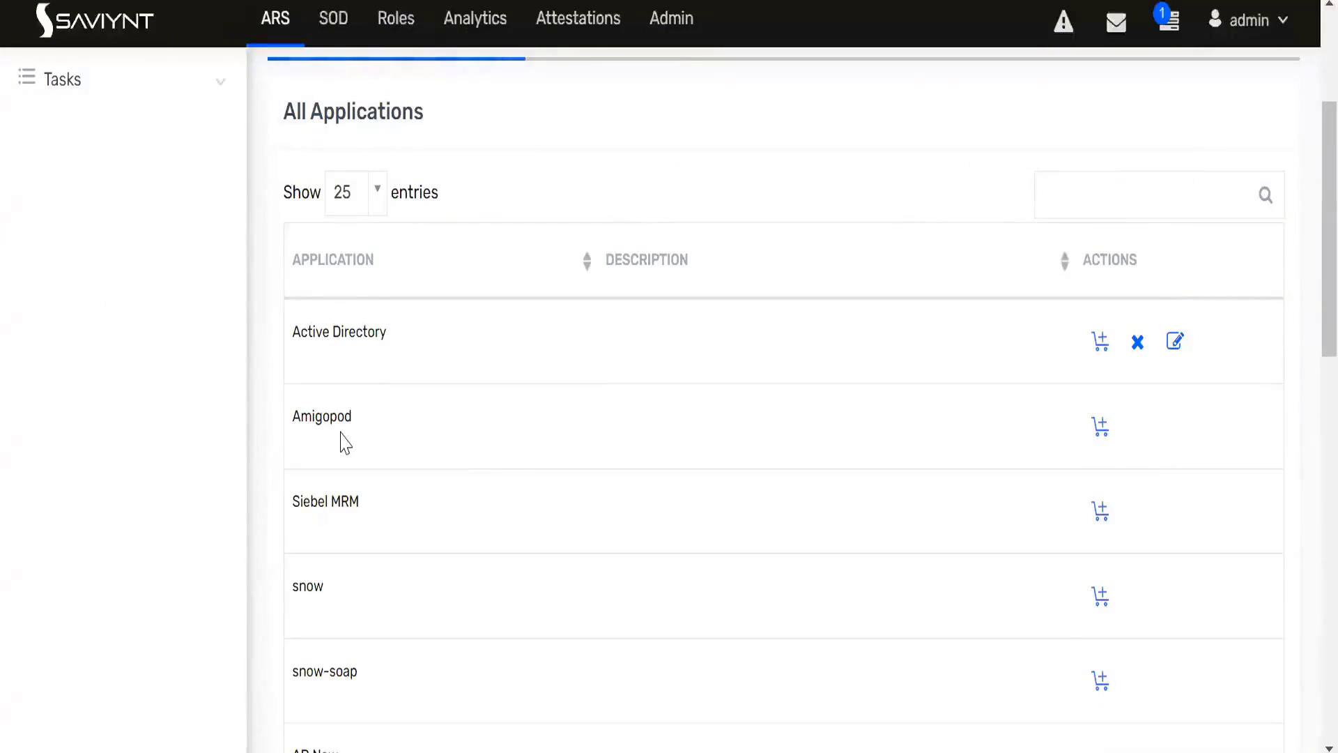
{"action": "scroll", "coordinate": [346, 568], "scroll_direction": "down", "scroll_amount": 13}
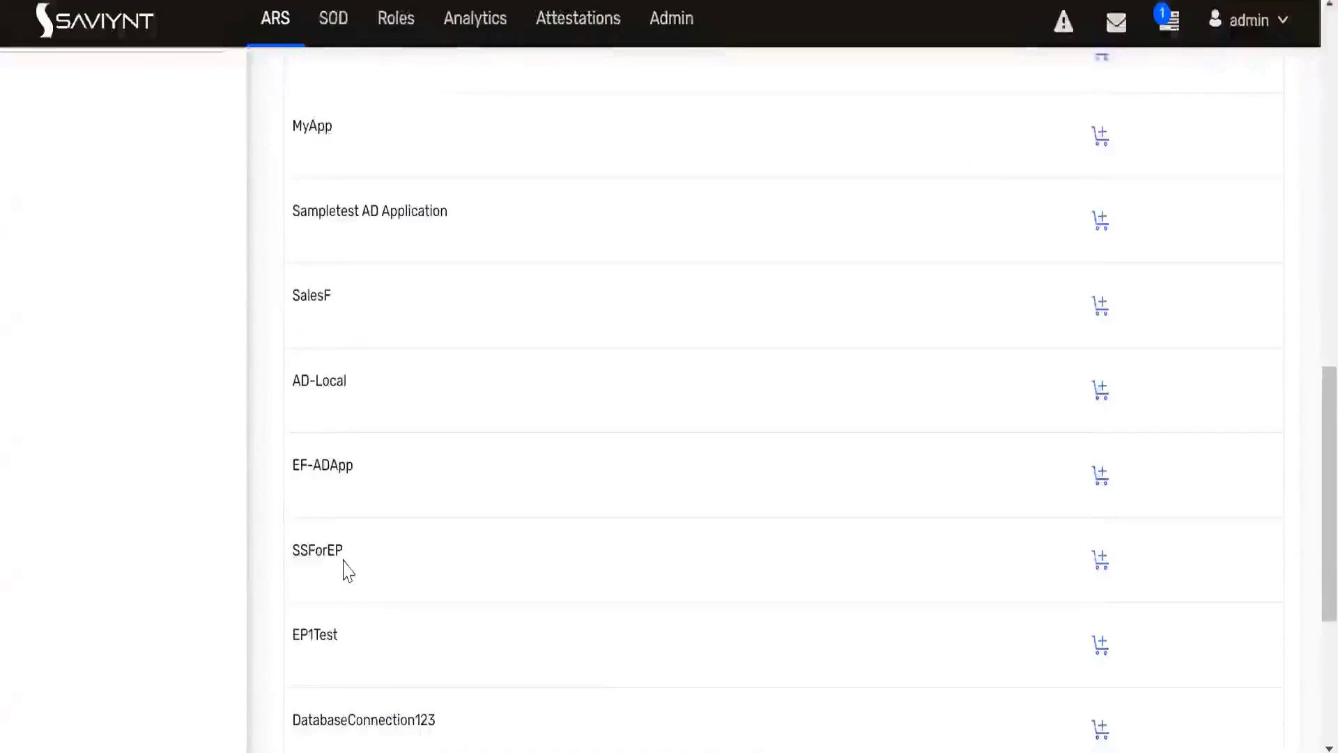
{"action": "scroll", "coordinate": [356, 535], "scroll_direction": "up", "scroll_amount": 9}
{"action": "scroll", "coordinate": [362, 530], "scroll_direction": "up", "scroll_amount": 7}
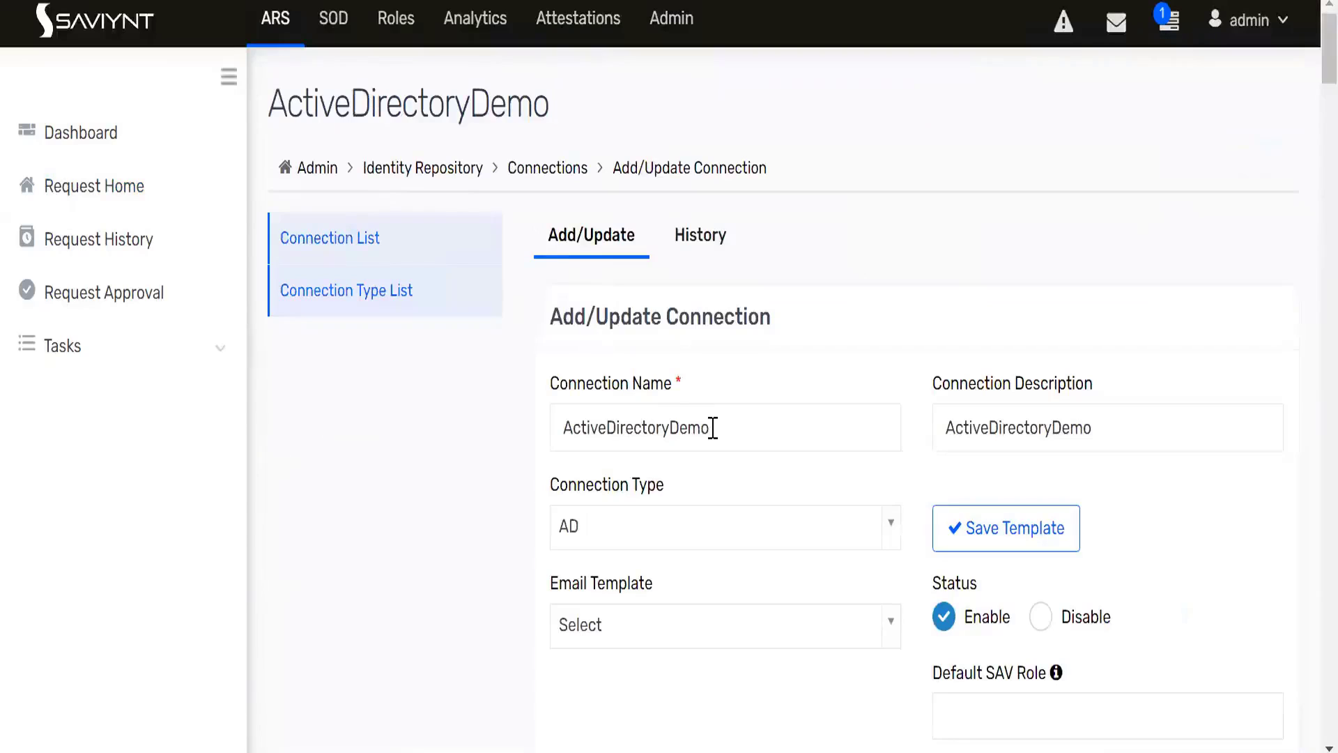
Open the form for creating a new security system in the Admin identity repository.
{"action": "left_click", "coordinate": [712, 427]}
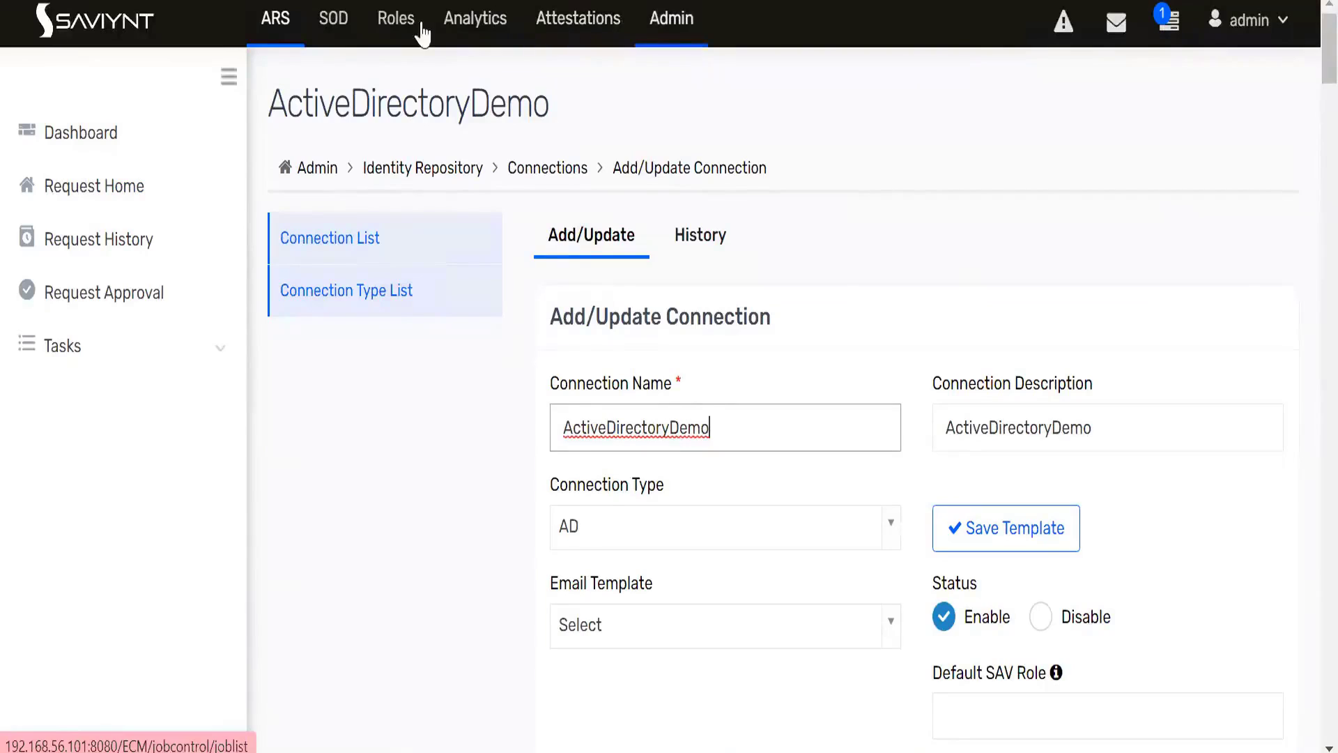
{"action": "left_click", "coordinate": [662, 21]}
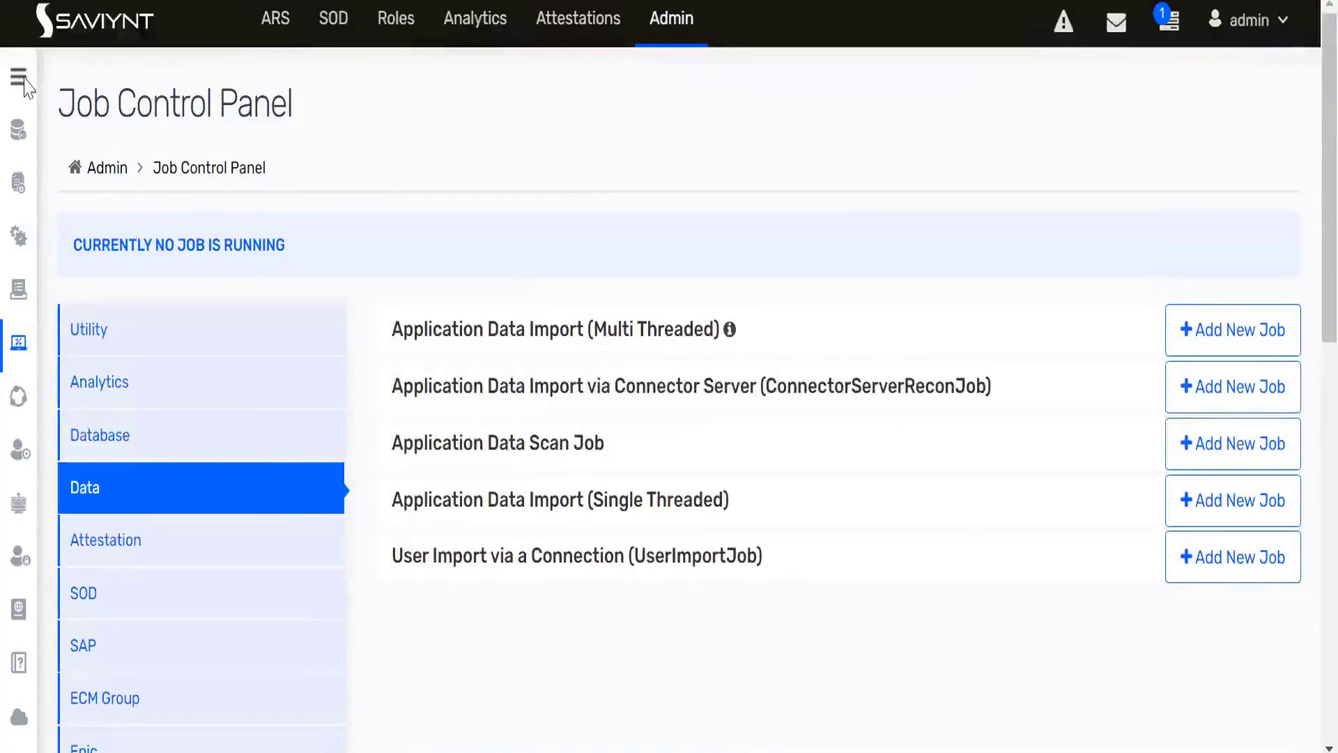
{"action": "left_click", "coordinate": [24, 82]}
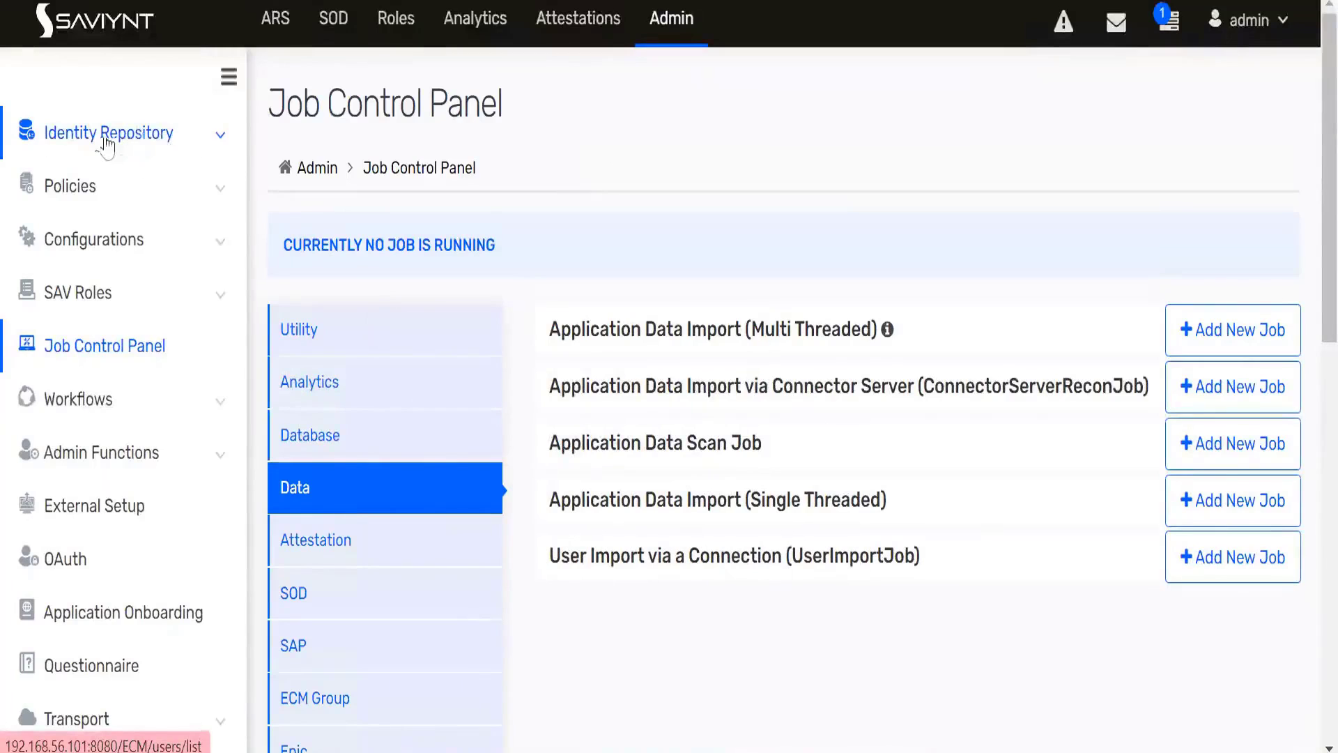
{"action": "left_click", "coordinate": [192, 136]}
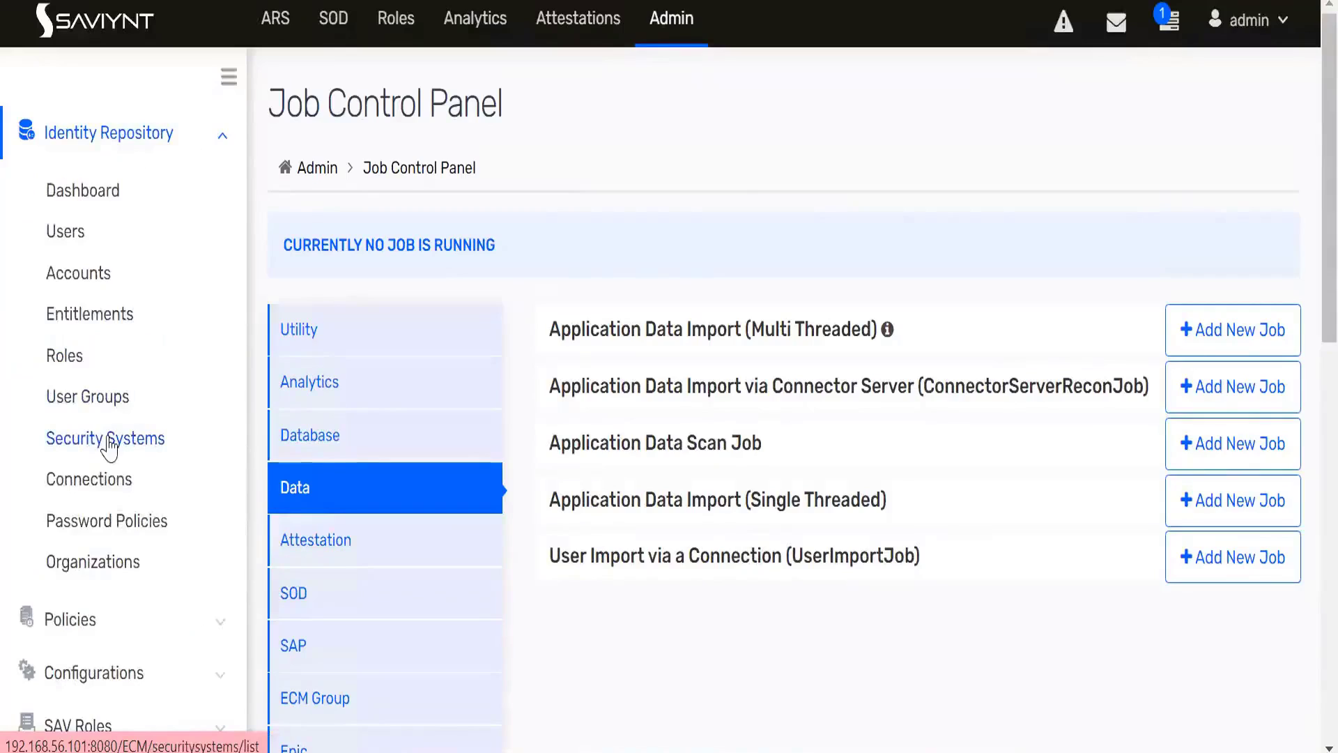
{"action": "left_click", "coordinate": [108, 441]}
{"action": "left_click", "coordinate": [1198, 259]}
{"action": "left_click", "coordinate": [1189, 299]}
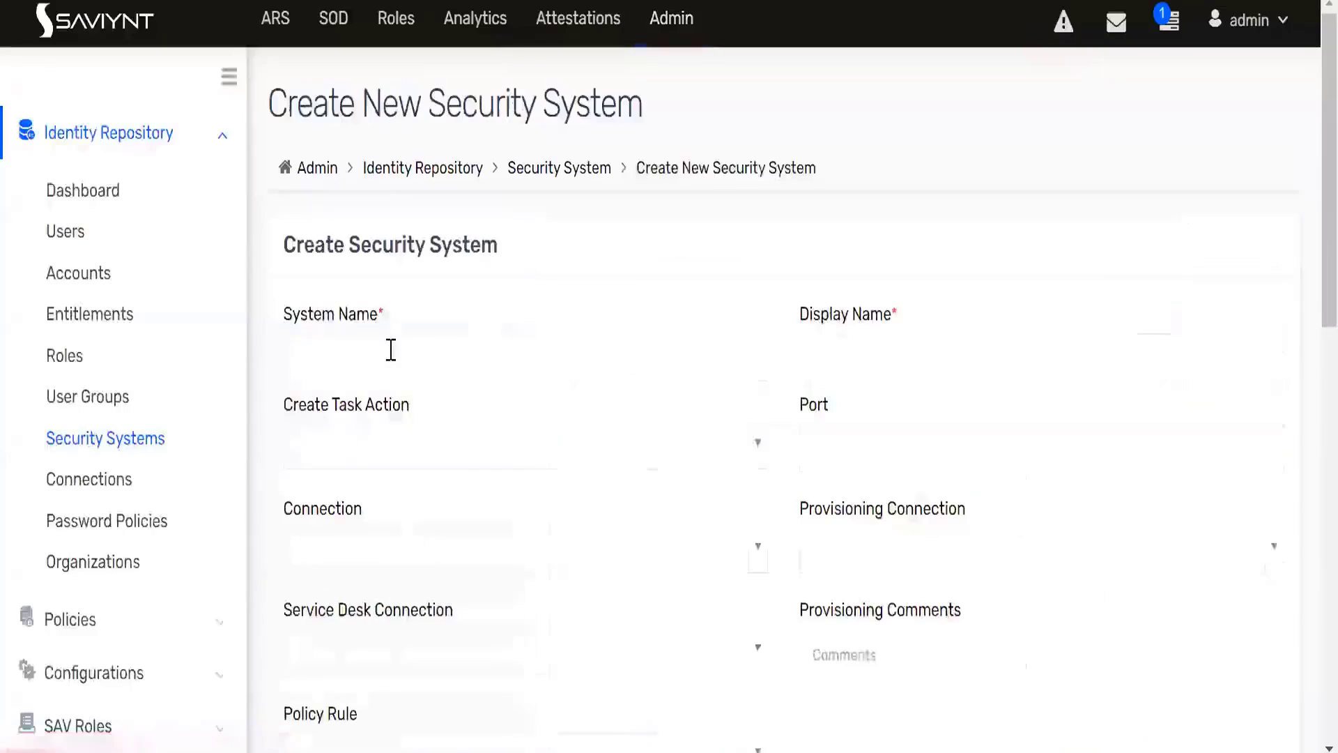
Copy the connection name ActiveDirectoryDemo and enter it as both the System Name and the Display Name of the new security system.
{"action": "left_click", "coordinate": [390, 349]}
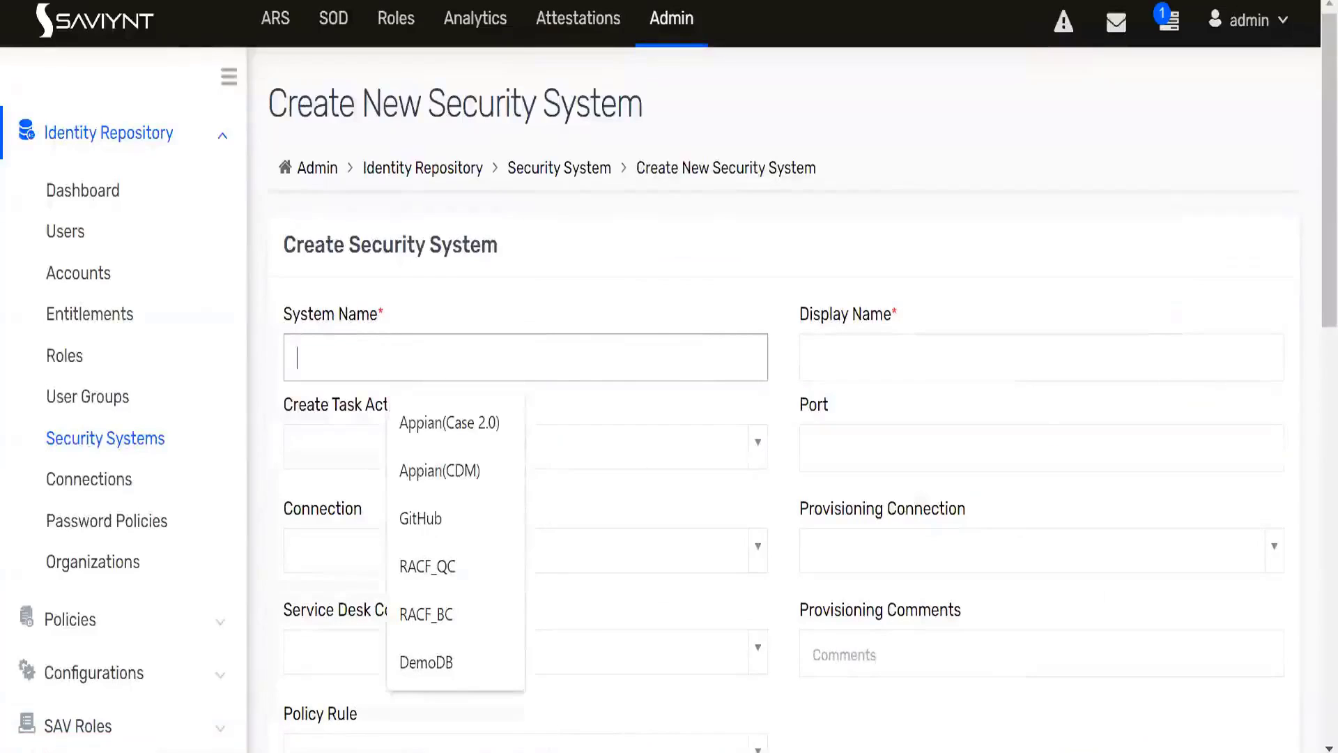
{"action": "left_click", "coordinate": [479, 302]}
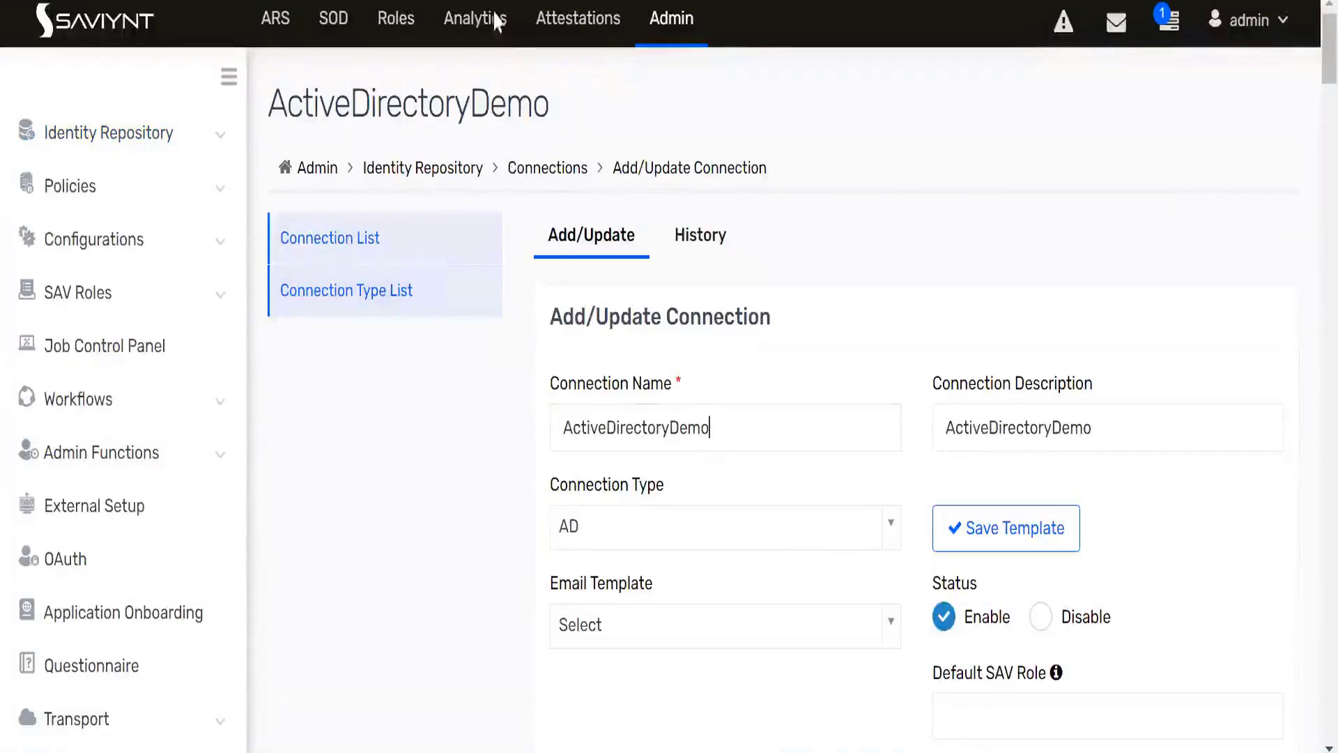
{"action": "key", "text": "ctrl+a"}
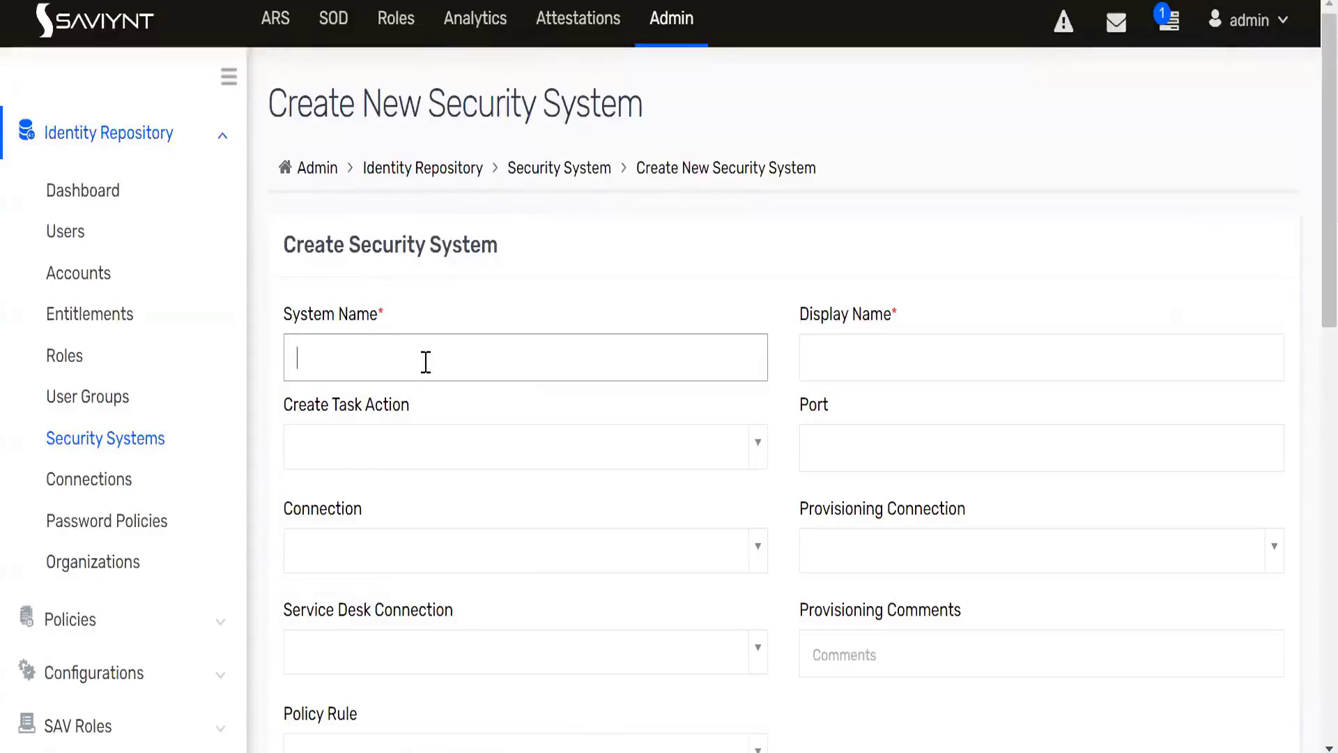
{"action": "type", "text": "ActiveDirectoryDemo"}
{"action": "left_click", "coordinate": [843, 348]}
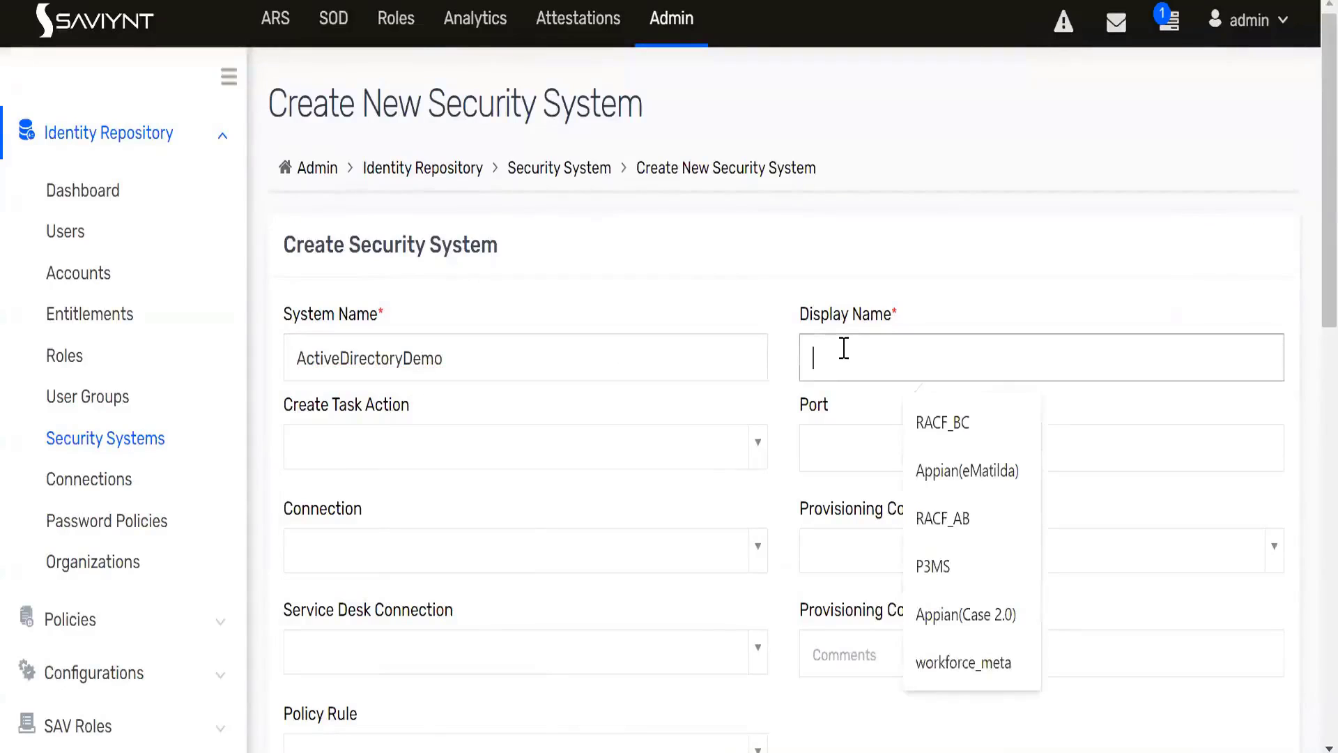
{"action": "type", "text": "ActiveDirectoryDemo"}
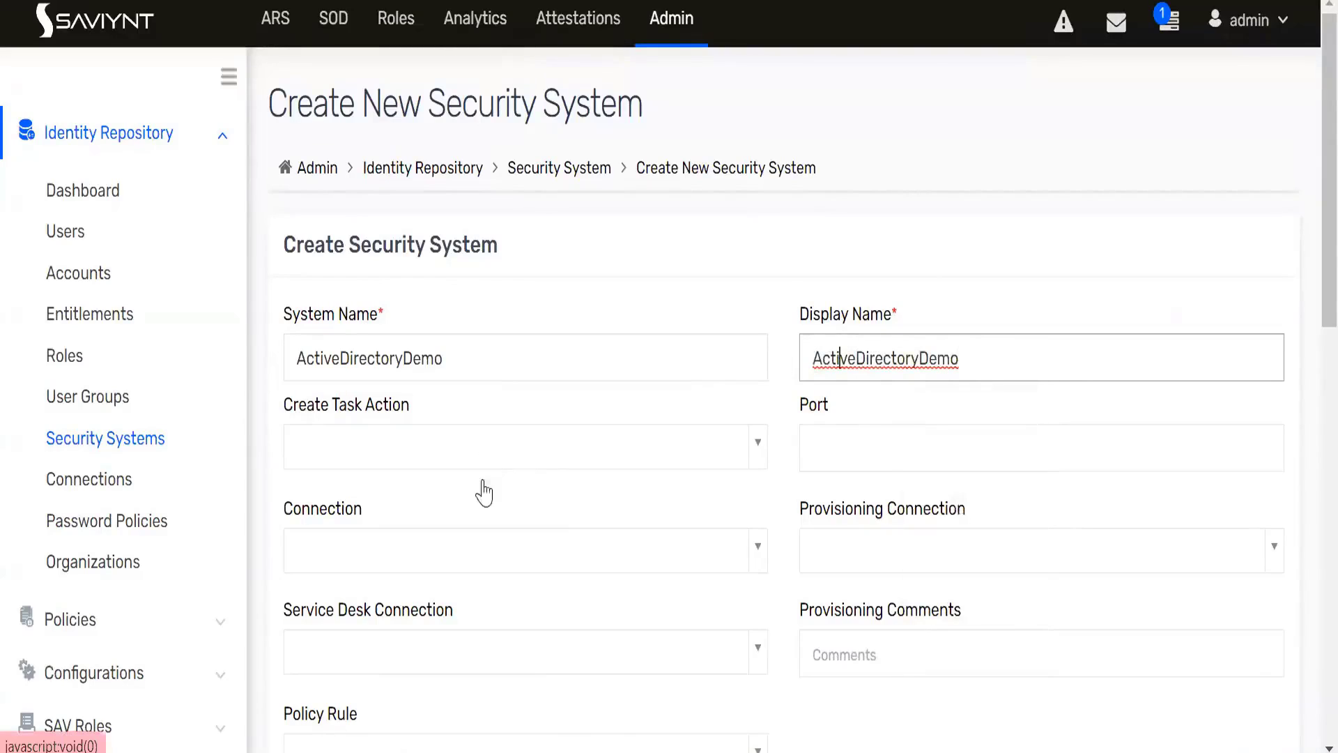
Find and select ActiveDirectoryDemo as the security system's Provisioning Connection.
{"action": "scroll", "coordinate": [510, 499], "scroll_direction": "down", "scroll_amount": 2}
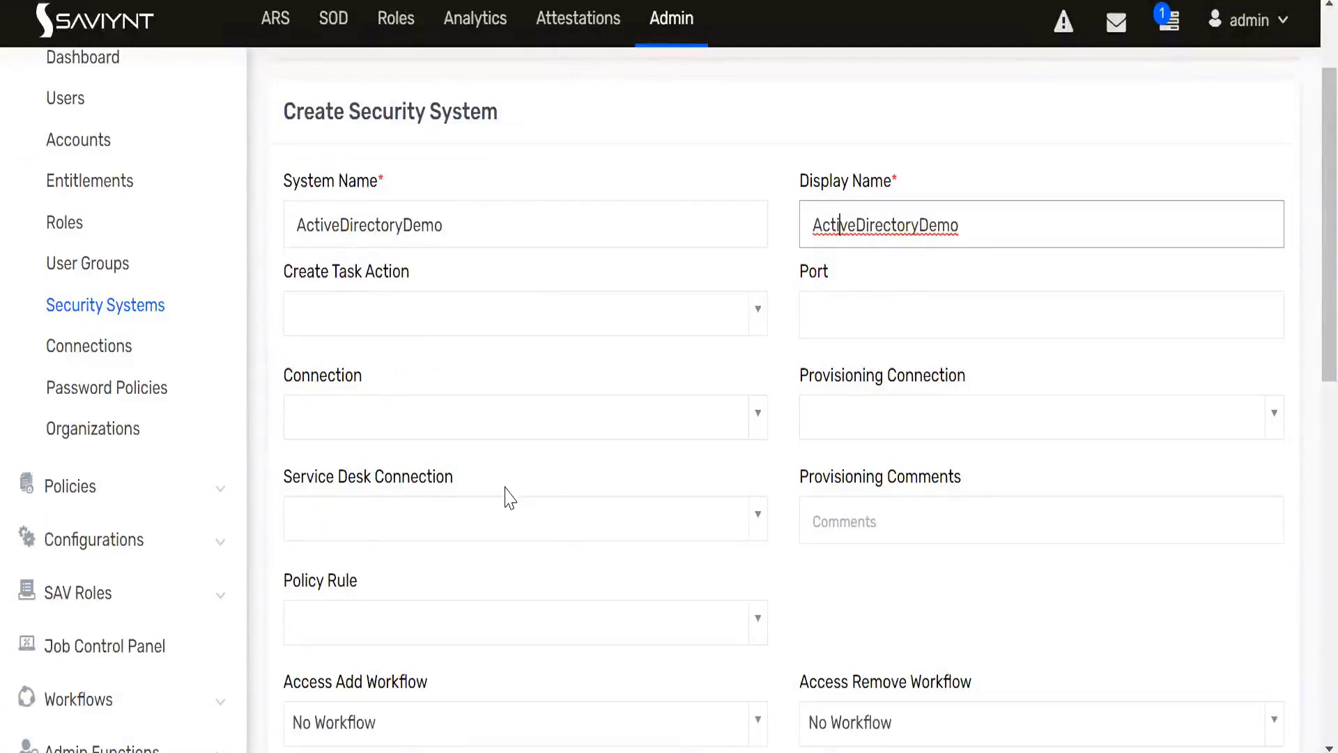
{"action": "left_click", "coordinate": [865, 422]}
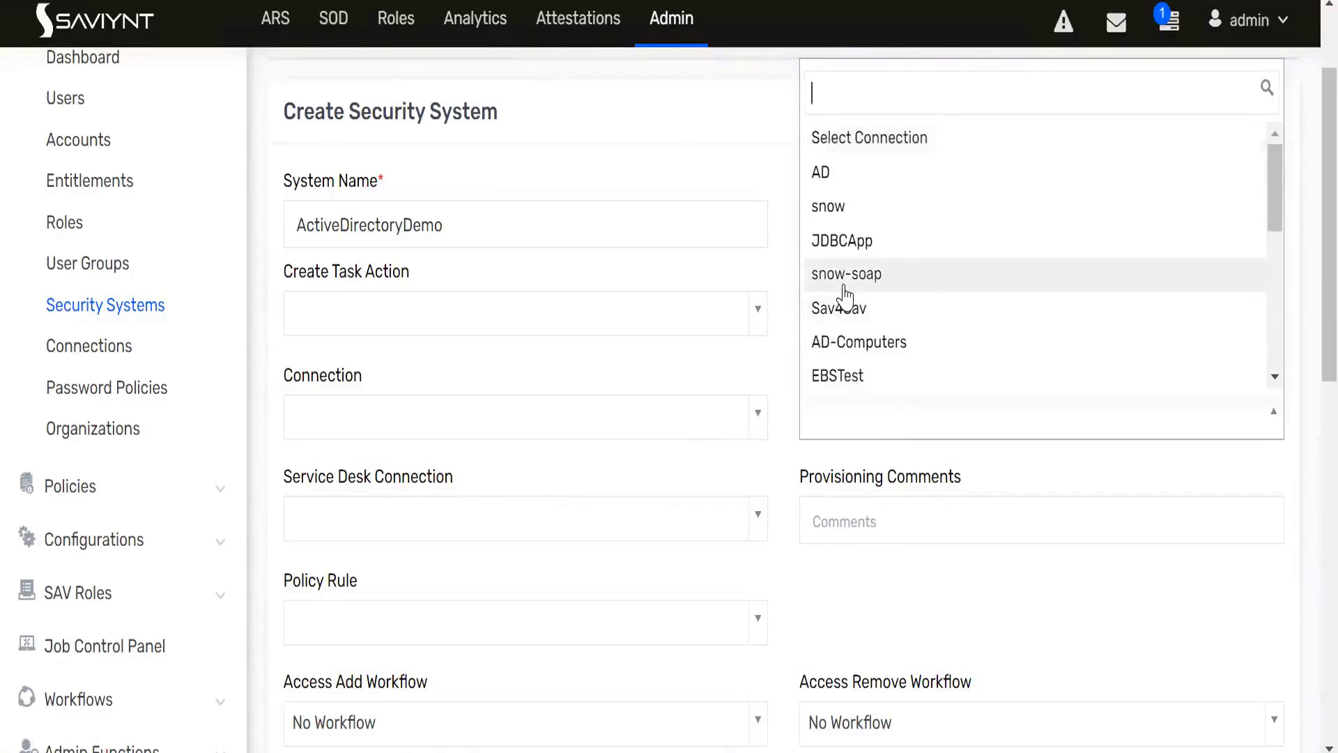
{"action": "type", "text": "act"}
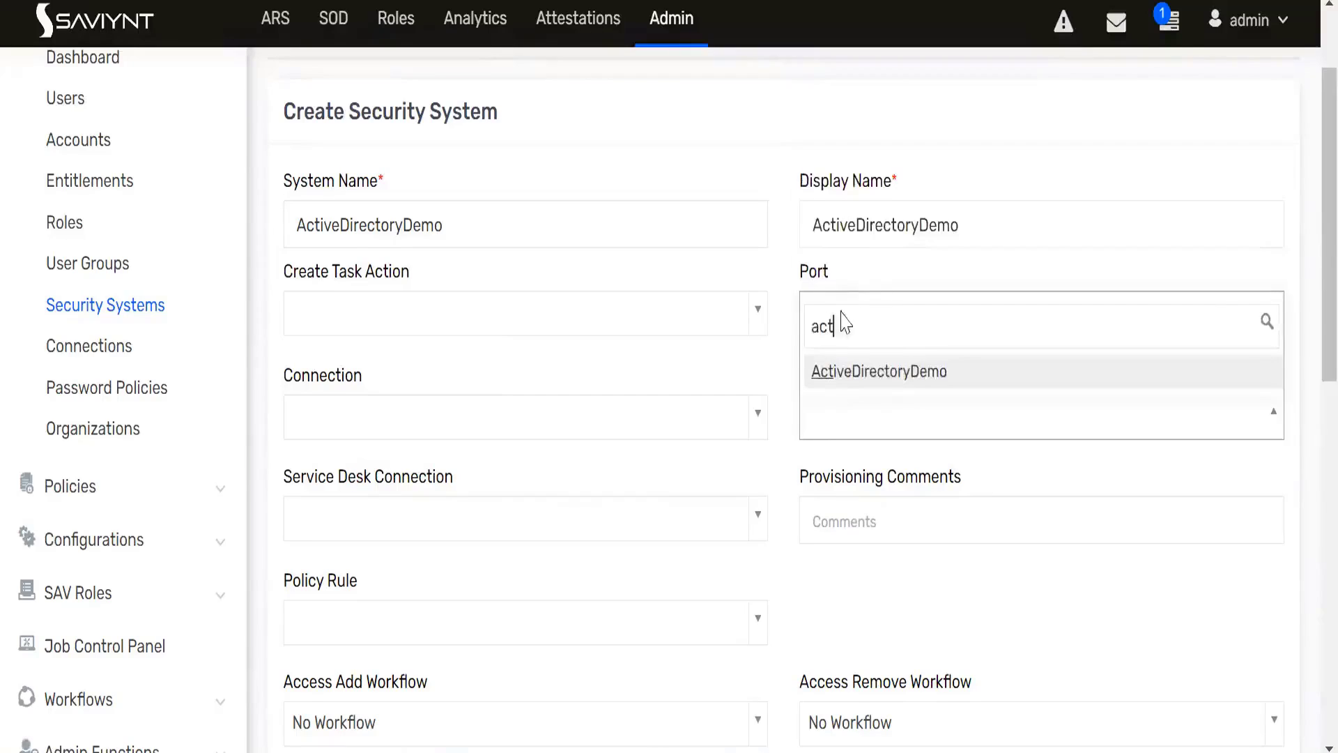
{"action": "left_click", "coordinate": [845, 372]}
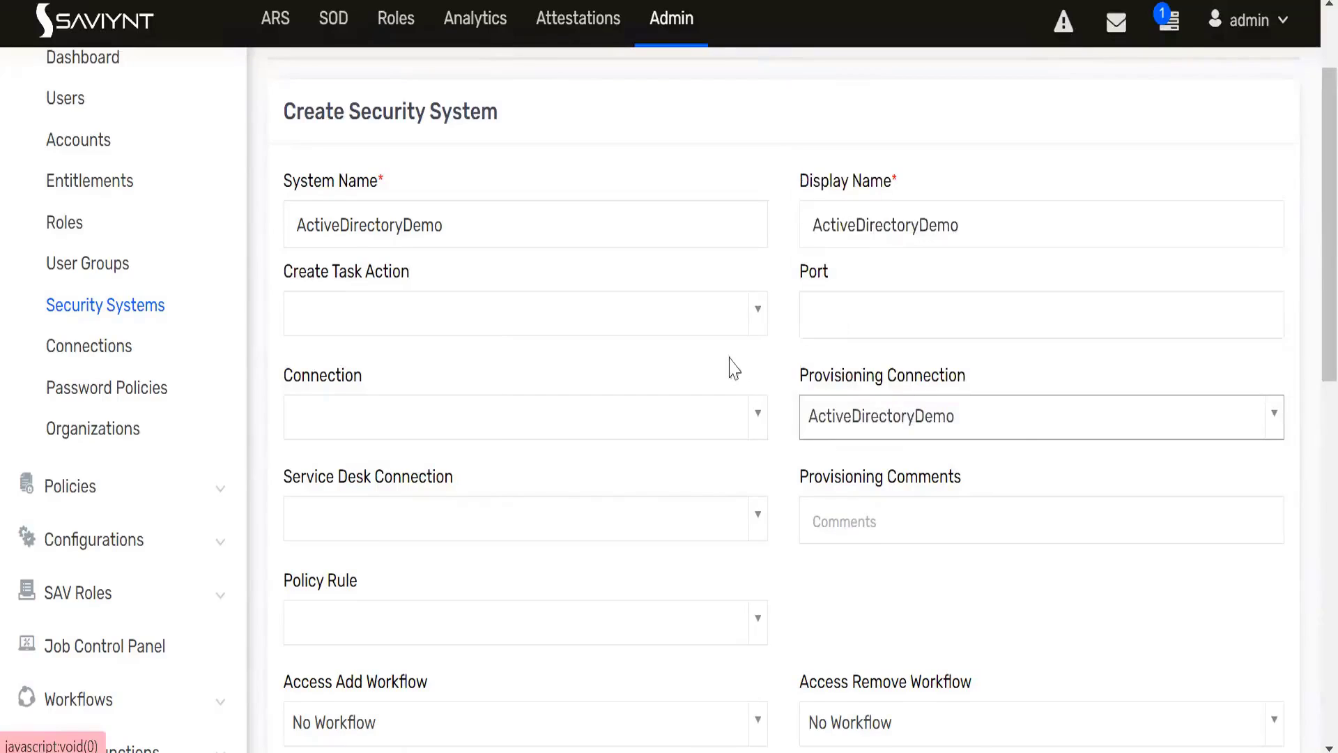
Review the access request's application list and set the security system's Access Add and Access Remove workflows to autoApprove.
{"action": "scroll", "coordinate": [571, 386], "scroll_direction": "down", "scroll_amount": 5}
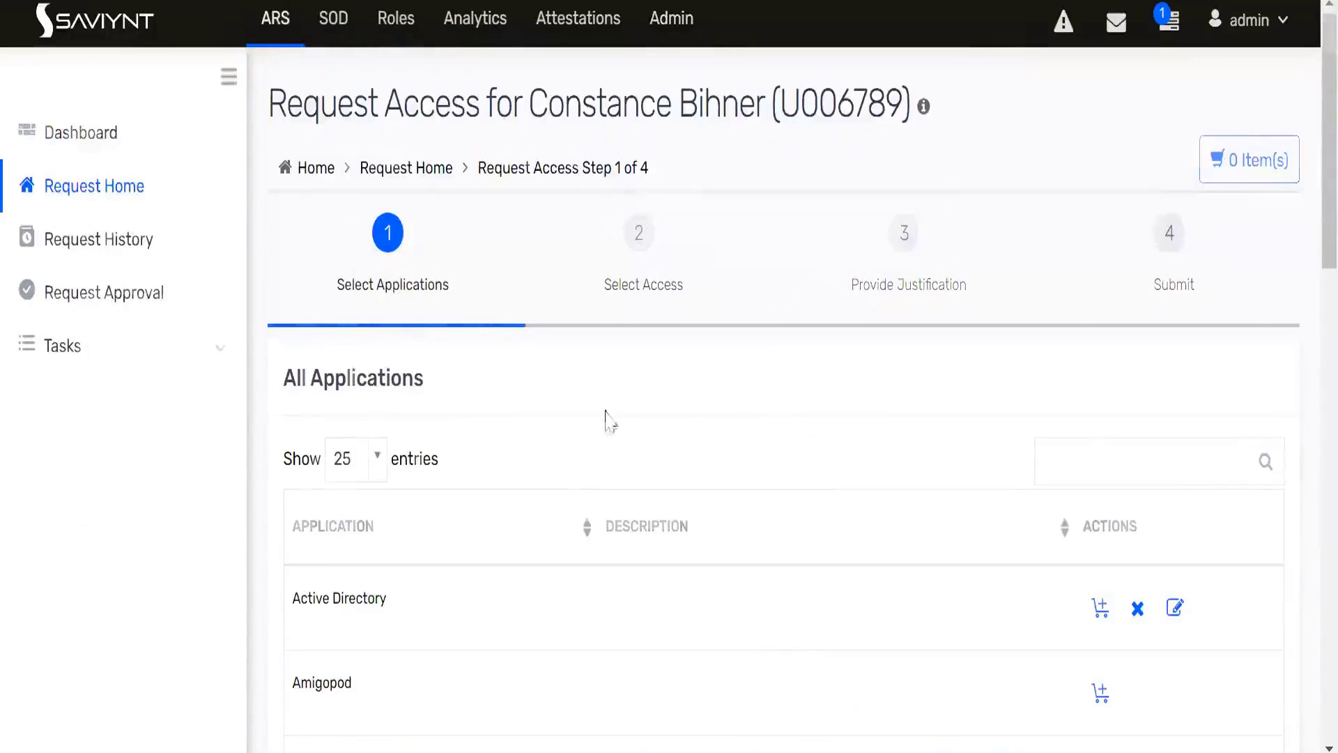
{"action": "scroll", "coordinate": [521, 446], "scroll_direction": "down", "scroll_amount": 4}
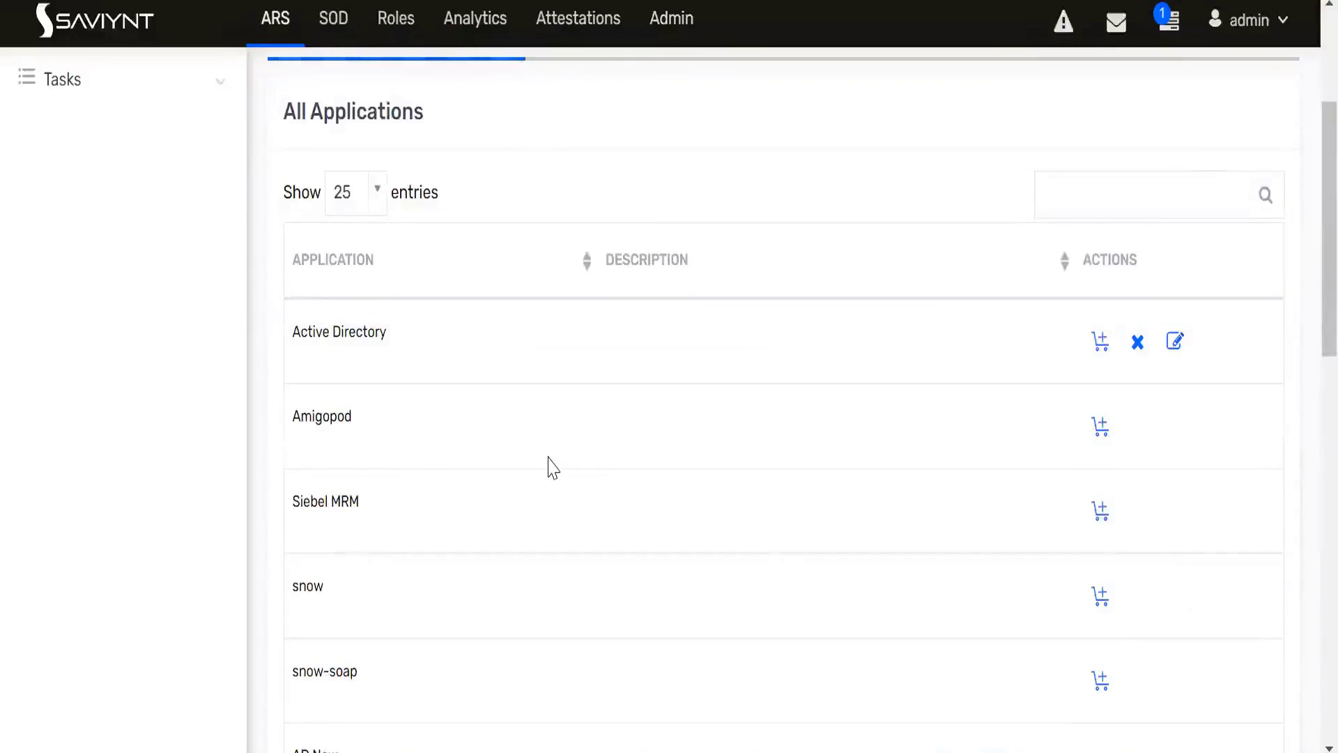
{"action": "scroll", "coordinate": [553, 467], "scroll_direction": "down", "scroll_amount": 6}
{"action": "scroll", "coordinate": [215, 28], "scroll_direction": "up", "scroll_amount": 10}
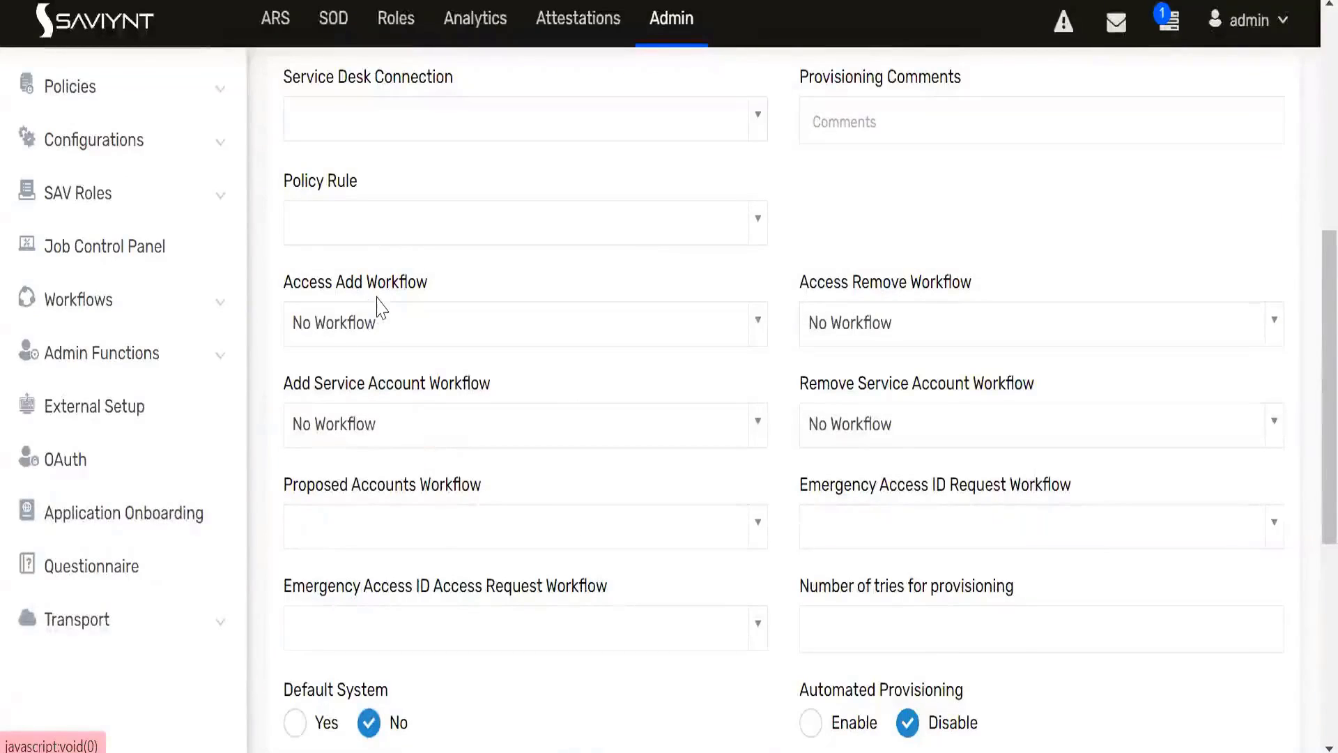
{"action": "left_click", "coordinate": [387, 333]}
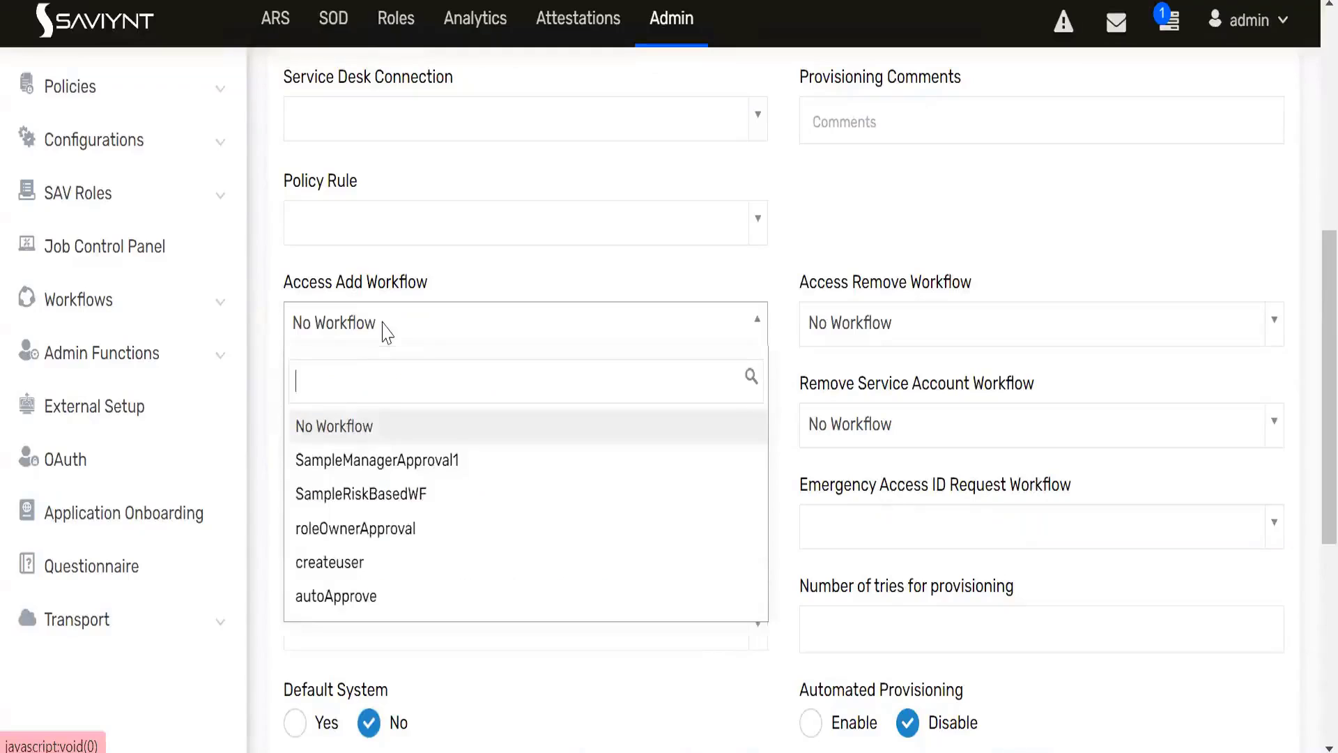
{"action": "left_click", "coordinate": [363, 600]}
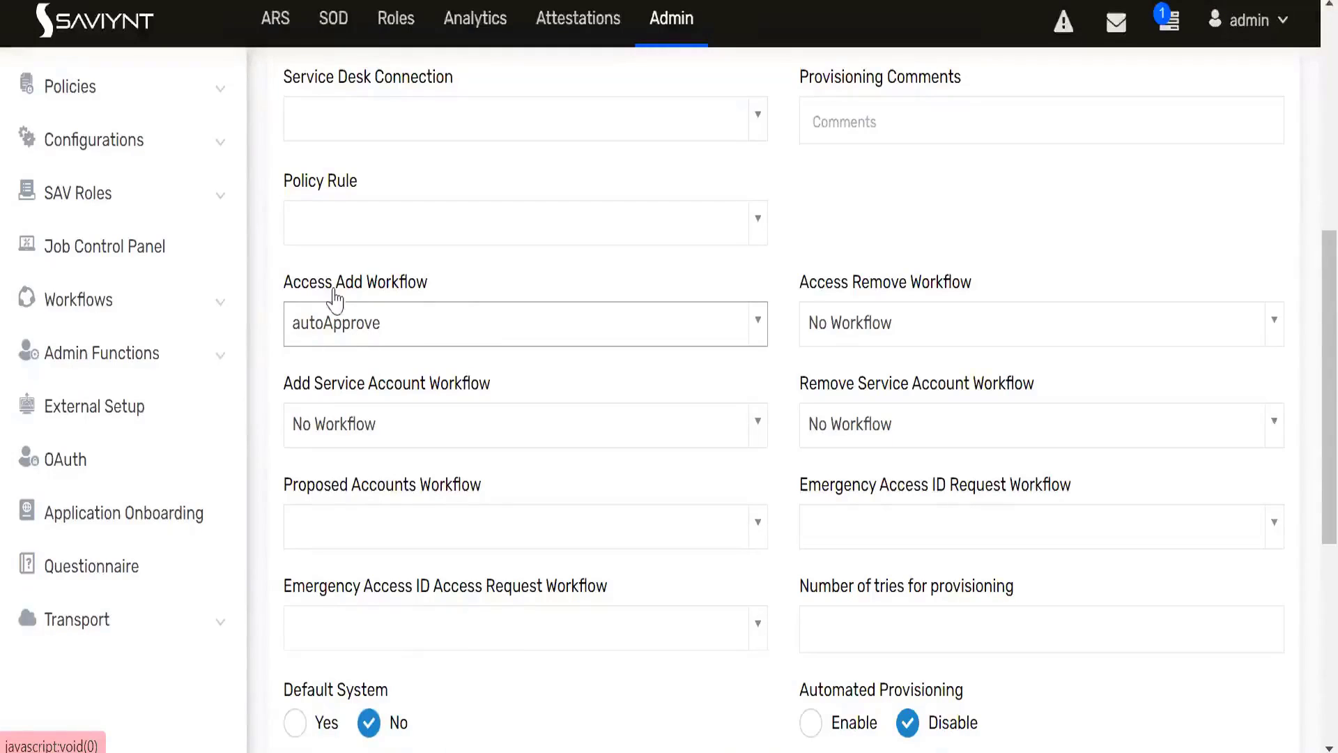
{"action": "triple_click", "coordinate": [290, 289]}
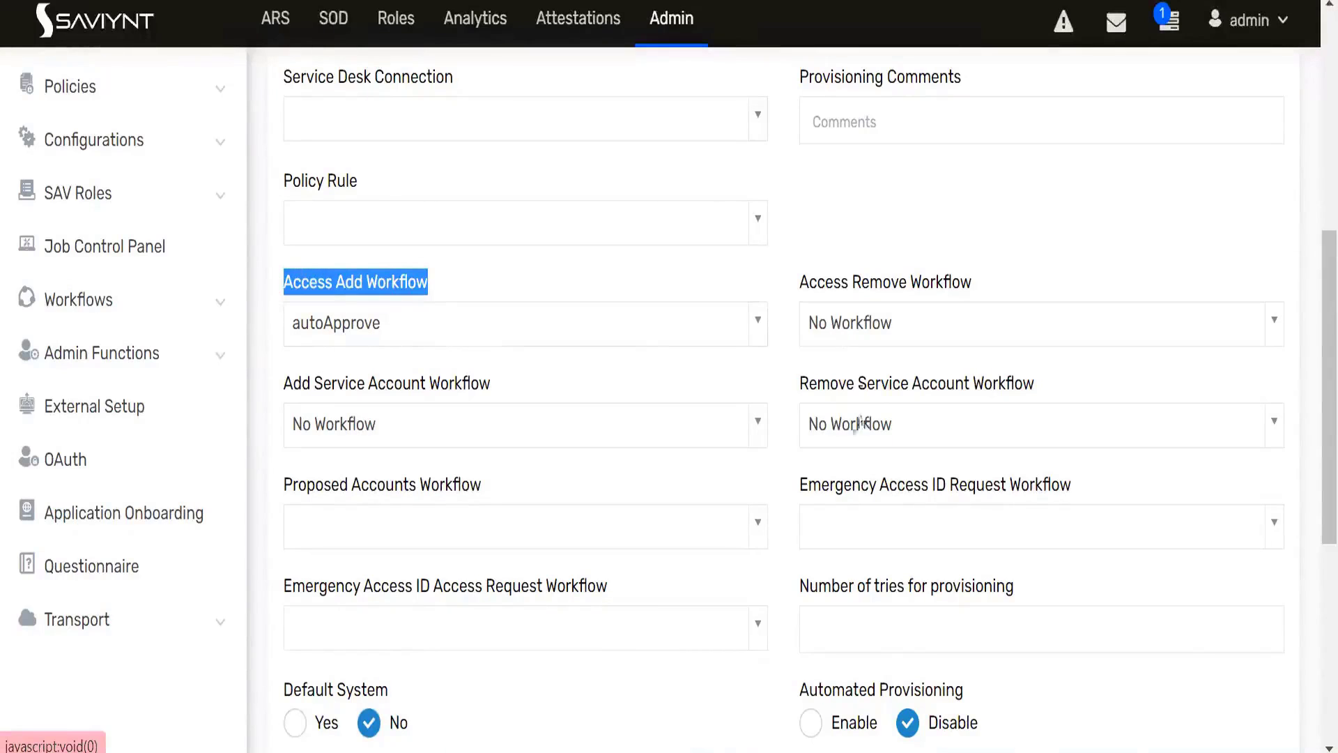
{"action": "left_click", "coordinate": [864, 326]}
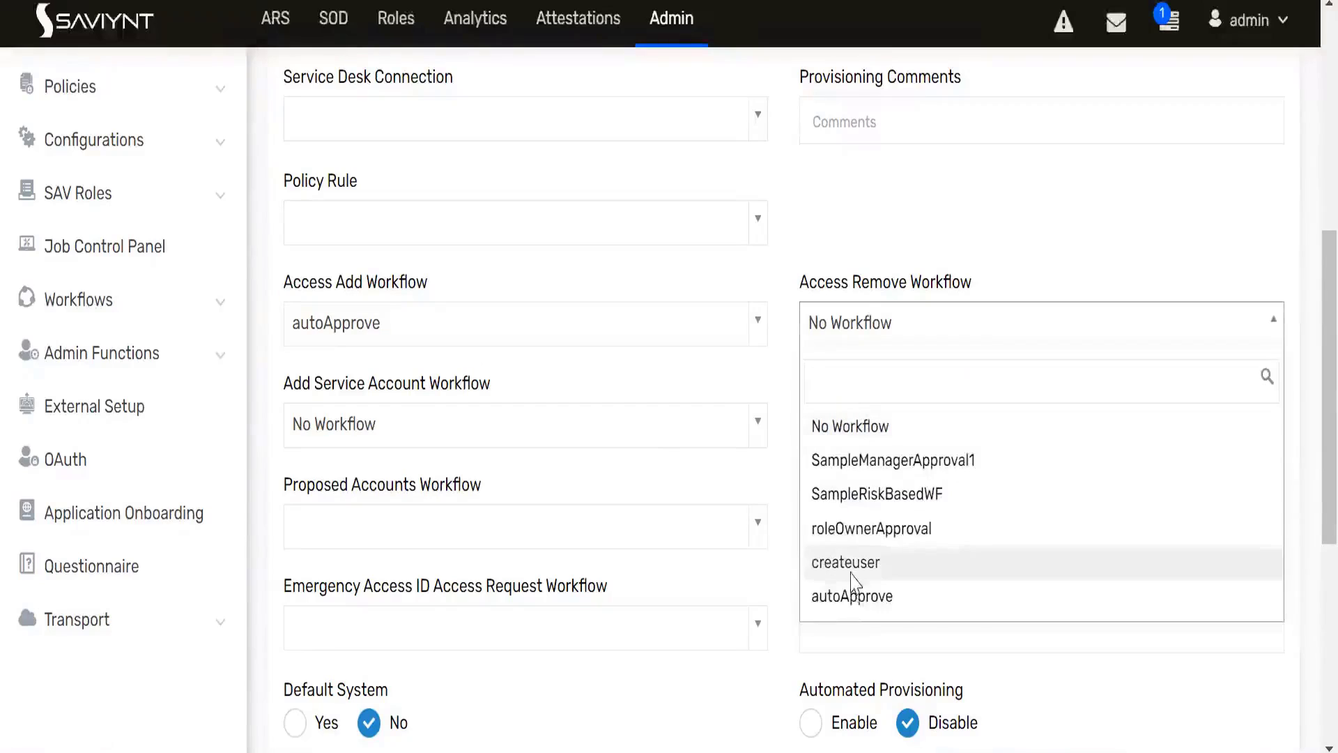
{"action": "left_click", "coordinate": [856, 600]}
Enable Automated Provisioning and create the ActiveDirectoryDemo security system.
{"action": "scroll", "coordinate": [641, 448], "scroll_direction": "down", "scroll_amount": 6}
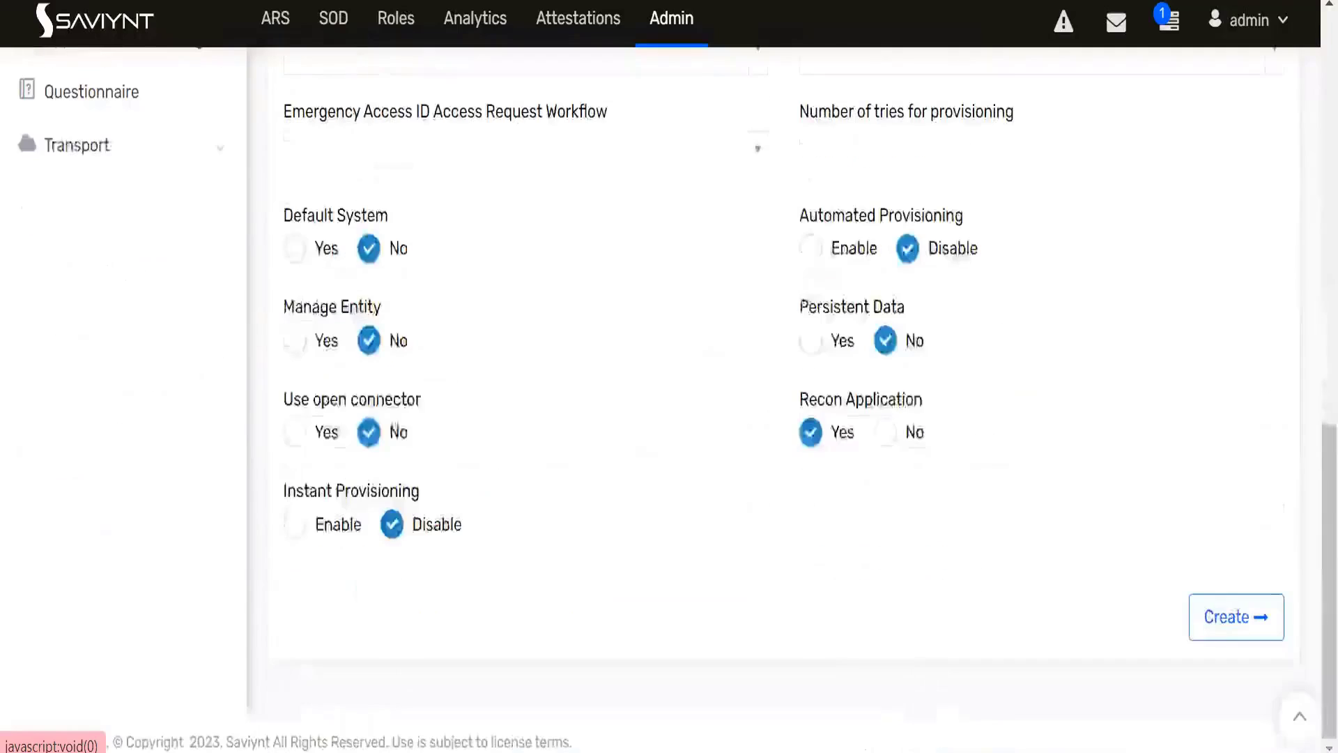
{"action": "left_click", "coordinate": [810, 251]}
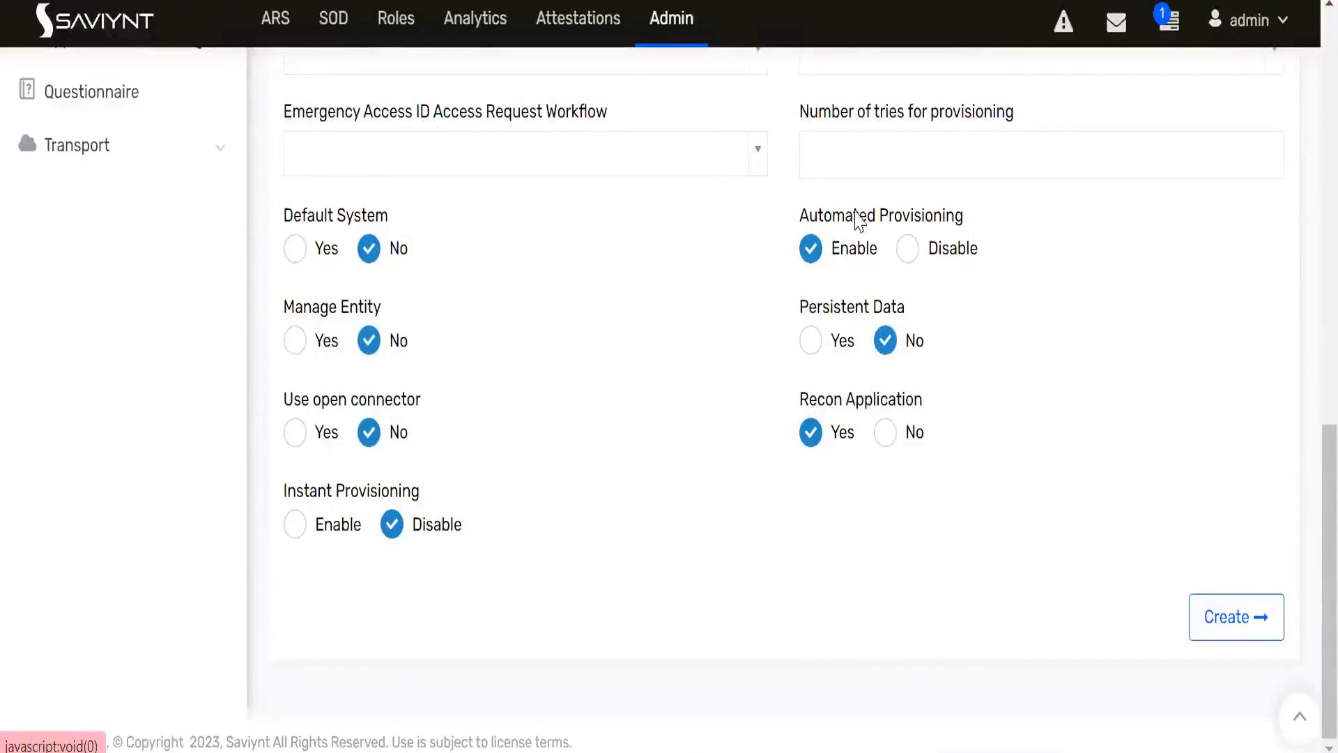
{"action": "left_click_drag", "start_coordinate": [964, 216], "coordinate": [807, 219]}
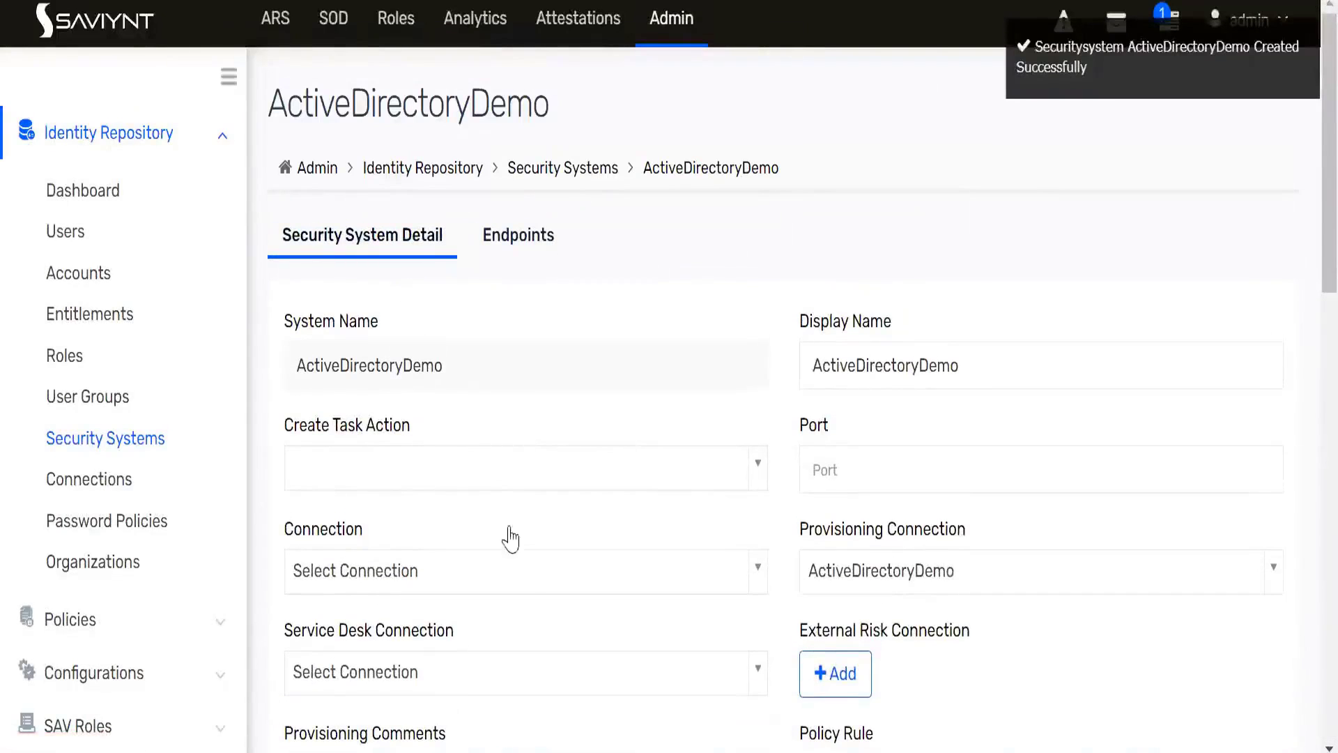
Review the details of the new ActiveDirectoryDemo security system and return to the security system list.
{"action": "scroll", "coordinate": [507, 547], "scroll_direction": "down", "scroll_amount": 6}
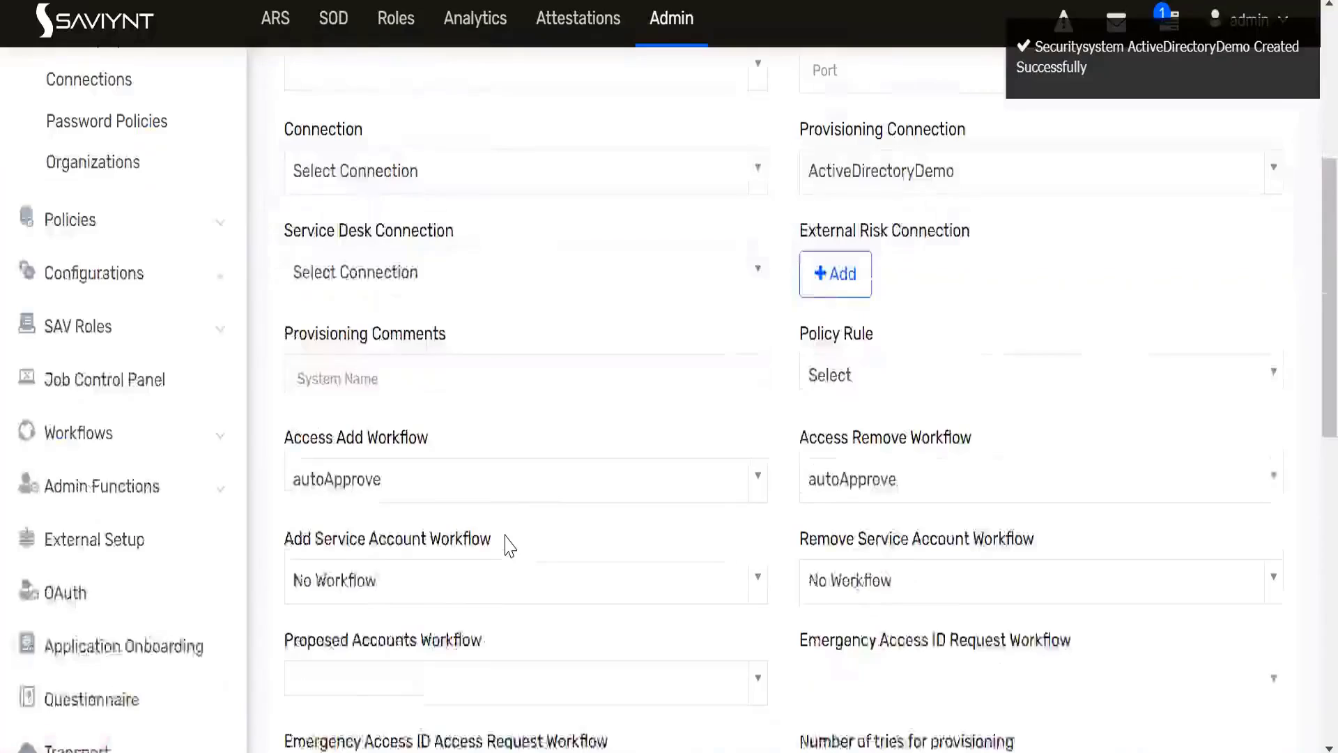
{"action": "scroll", "coordinate": [507, 547], "scroll_direction": "up", "scroll_amount": 4}
{"action": "scroll", "coordinate": [480, 502], "scroll_direction": "up", "scroll_amount": 2}
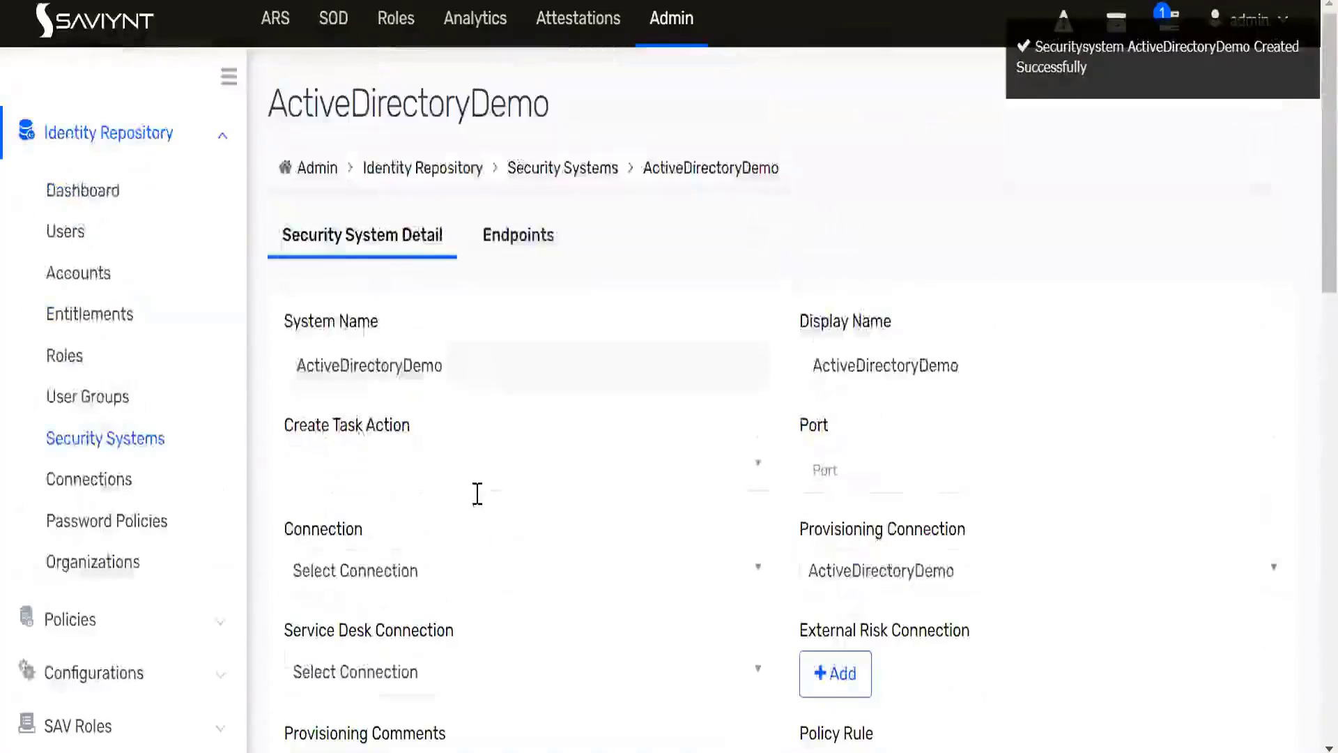
{"action": "scroll", "coordinate": [110, 458], "scroll_direction": "down", "scroll_amount": 10}
{"action": "scroll", "coordinate": [111, 458], "scroll_direction": "up", "scroll_amount": 10}
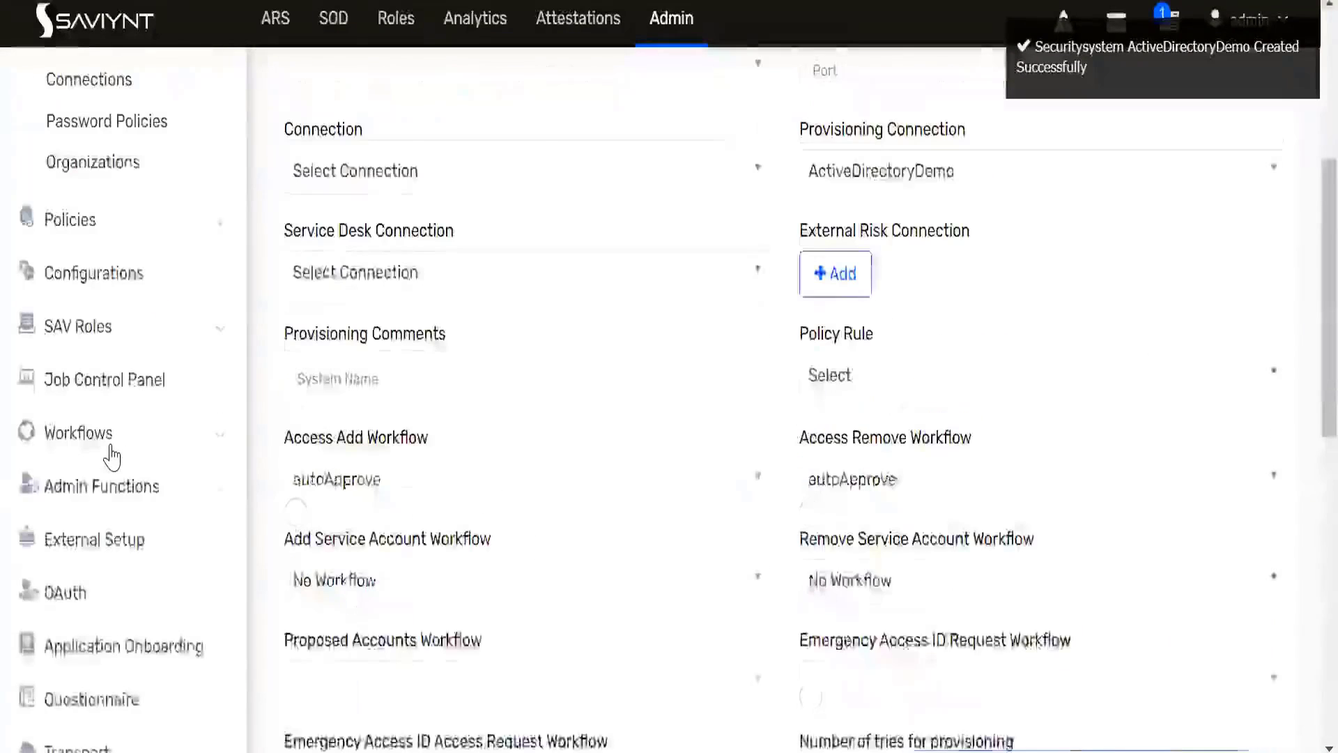
{"action": "left_click", "coordinate": [242, 464]}
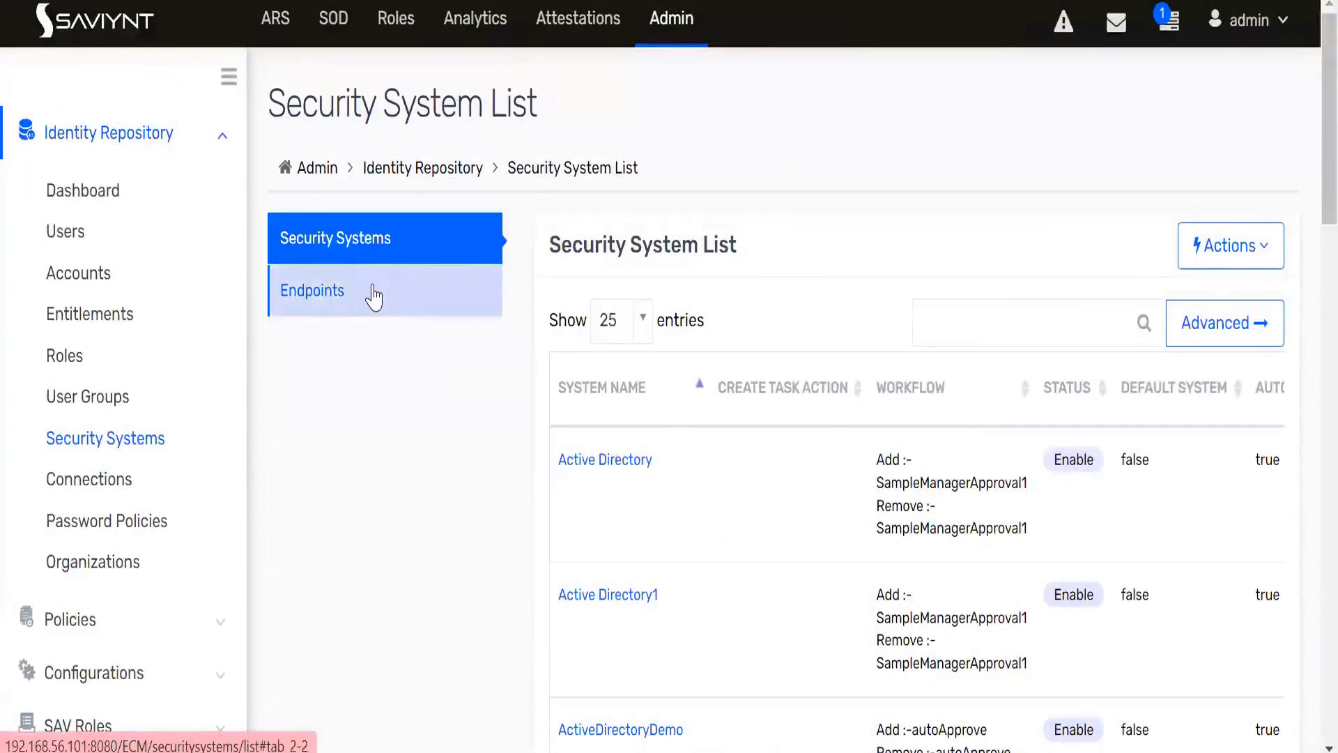
Start a new endpoint and enter ActiveDirectoryDemo as both its Endpoint Name and Display Name.
{"action": "left_click", "coordinate": [344, 293]}
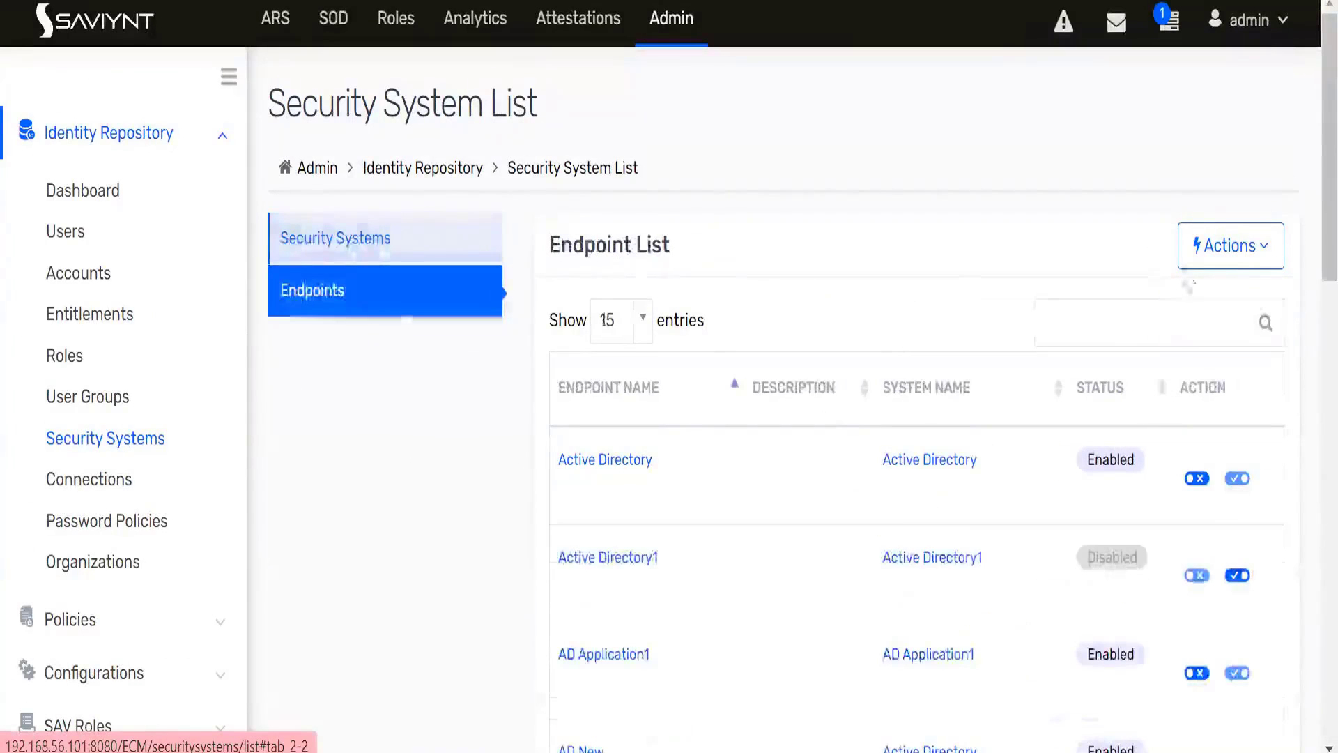
{"action": "left_click", "coordinate": [1204, 267]}
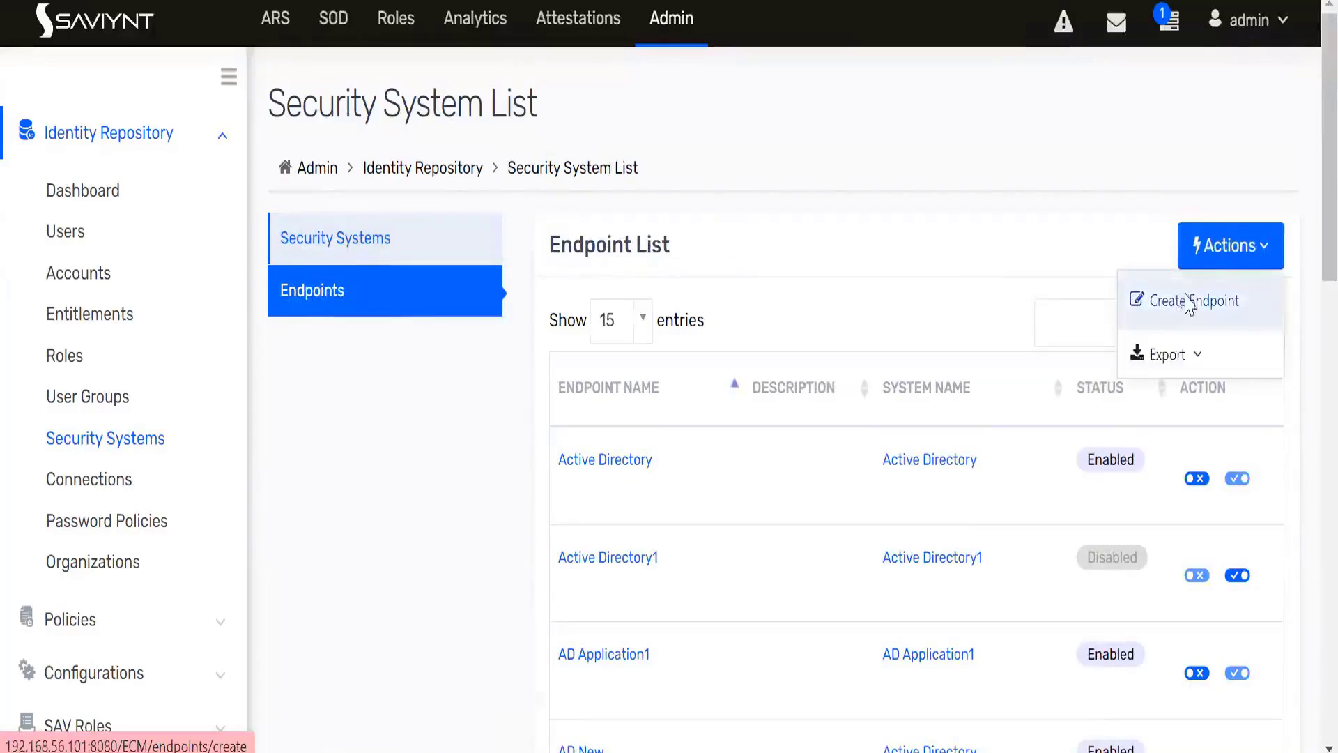
{"action": "left_click", "coordinate": [1186, 300]}
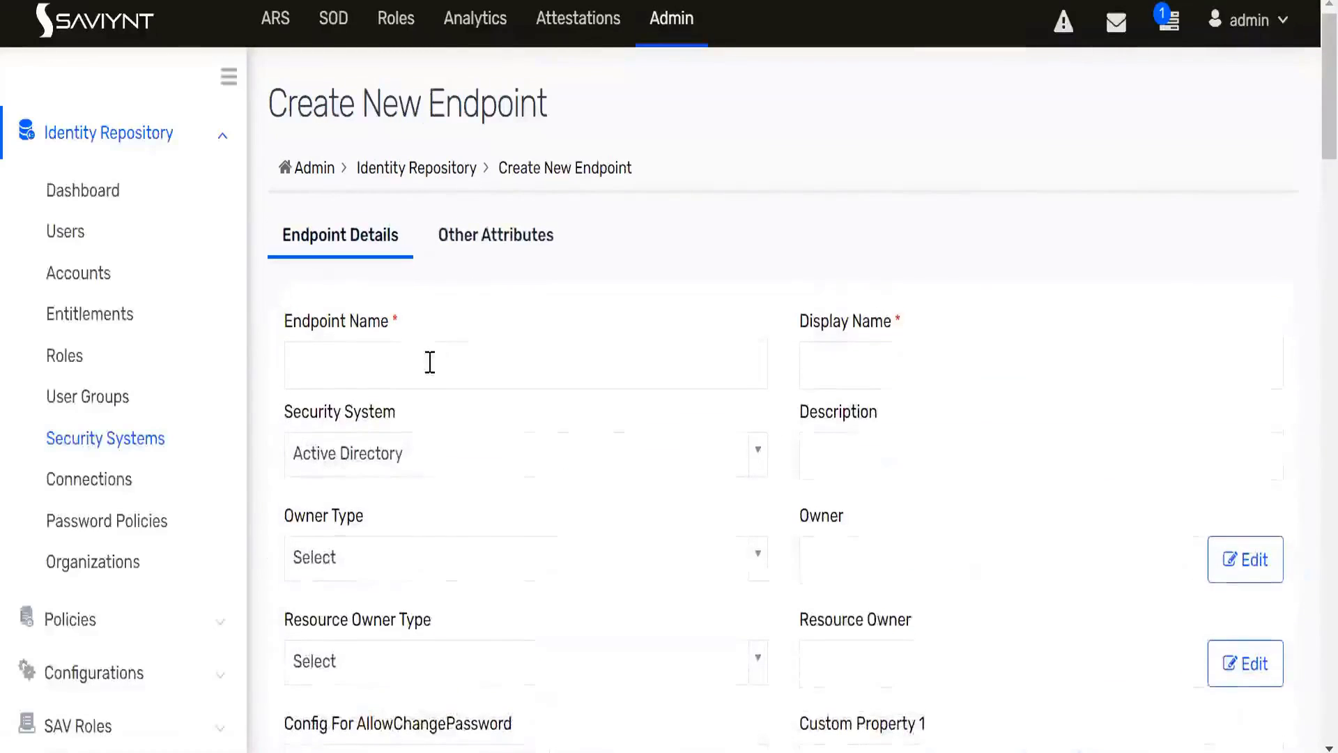
{"action": "left_click", "coordinate": [430, 362]}
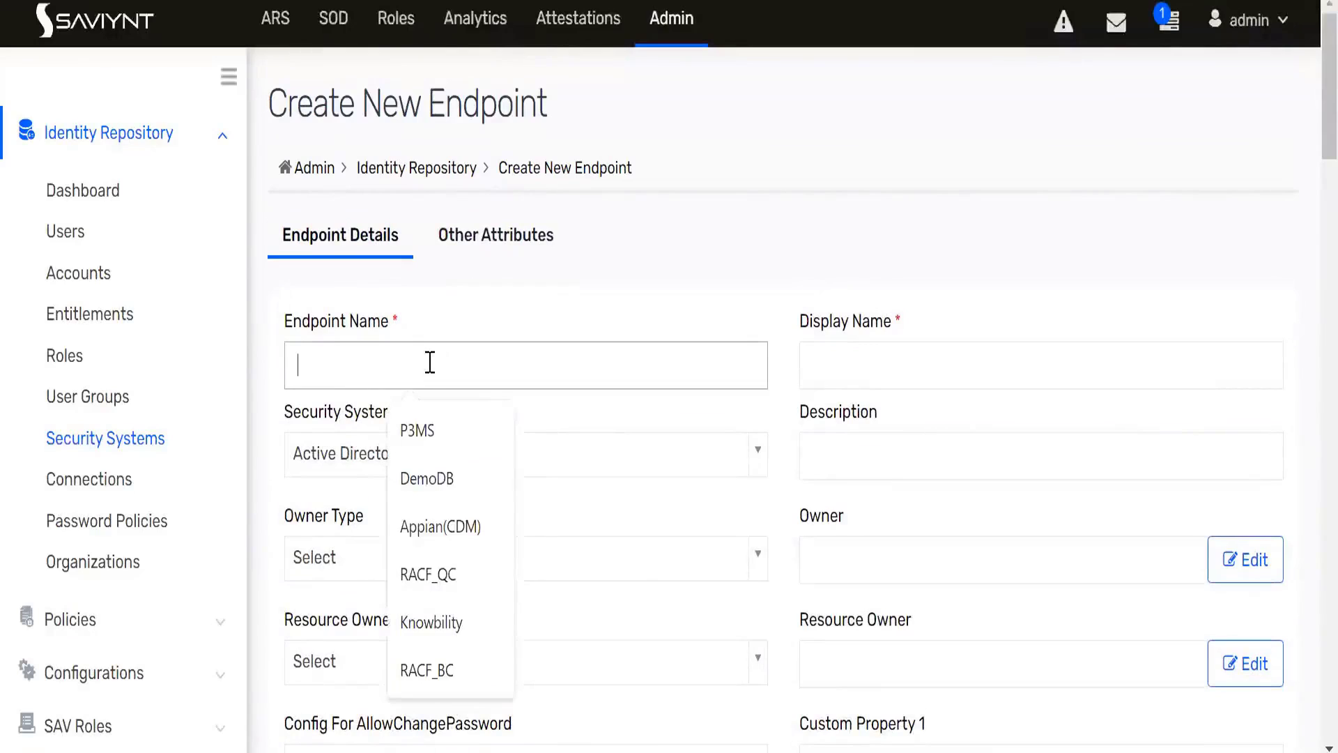
{"action": "type", "text": "ActiveDirectoryDemo"}
{"action": "left_click", "coordinate": [836, 380]}
{"action": "type", "text": "ActiveDirectoryDemo"}
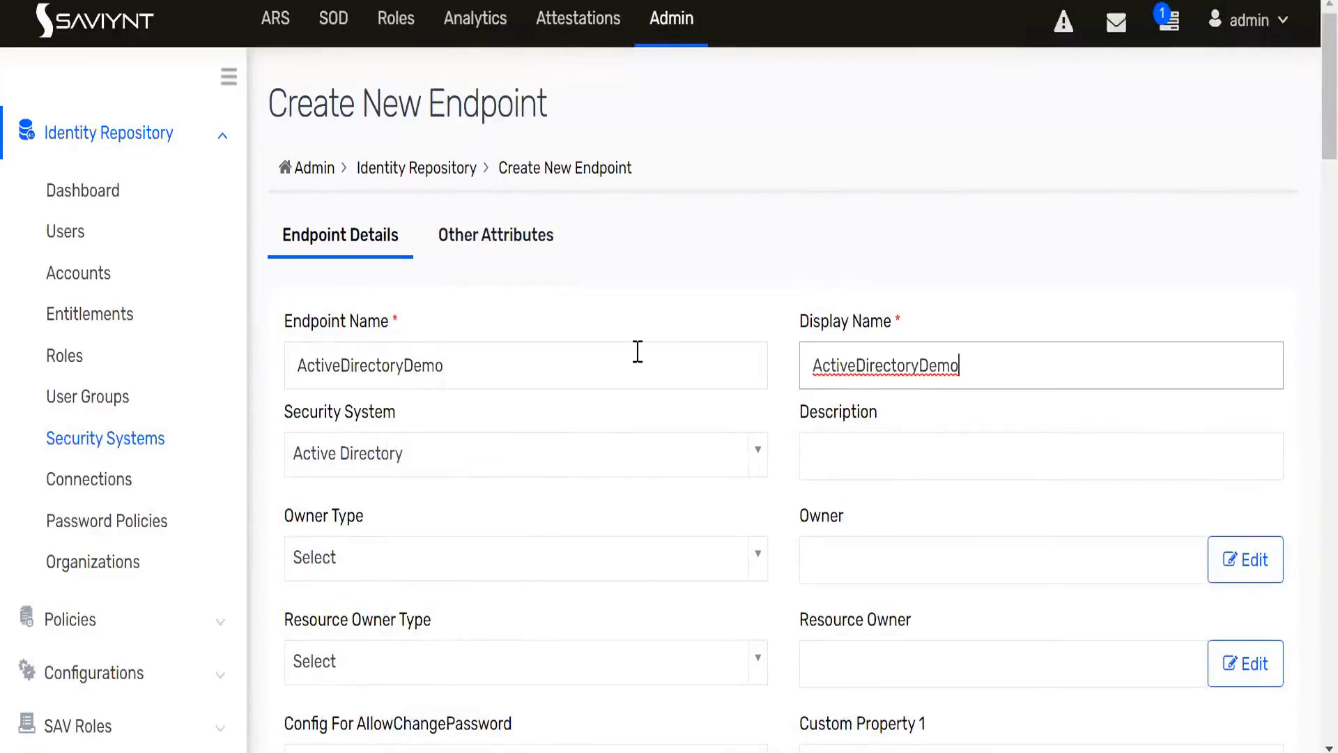
Assign the new endpoint to the ActiveDirectoryDemo security system and create it with the remaining settings at their defaults.
{"action": "triple_click", "coordinate": [340, 422]}
{"action": "left_click", "coordinate": [451, 469]}
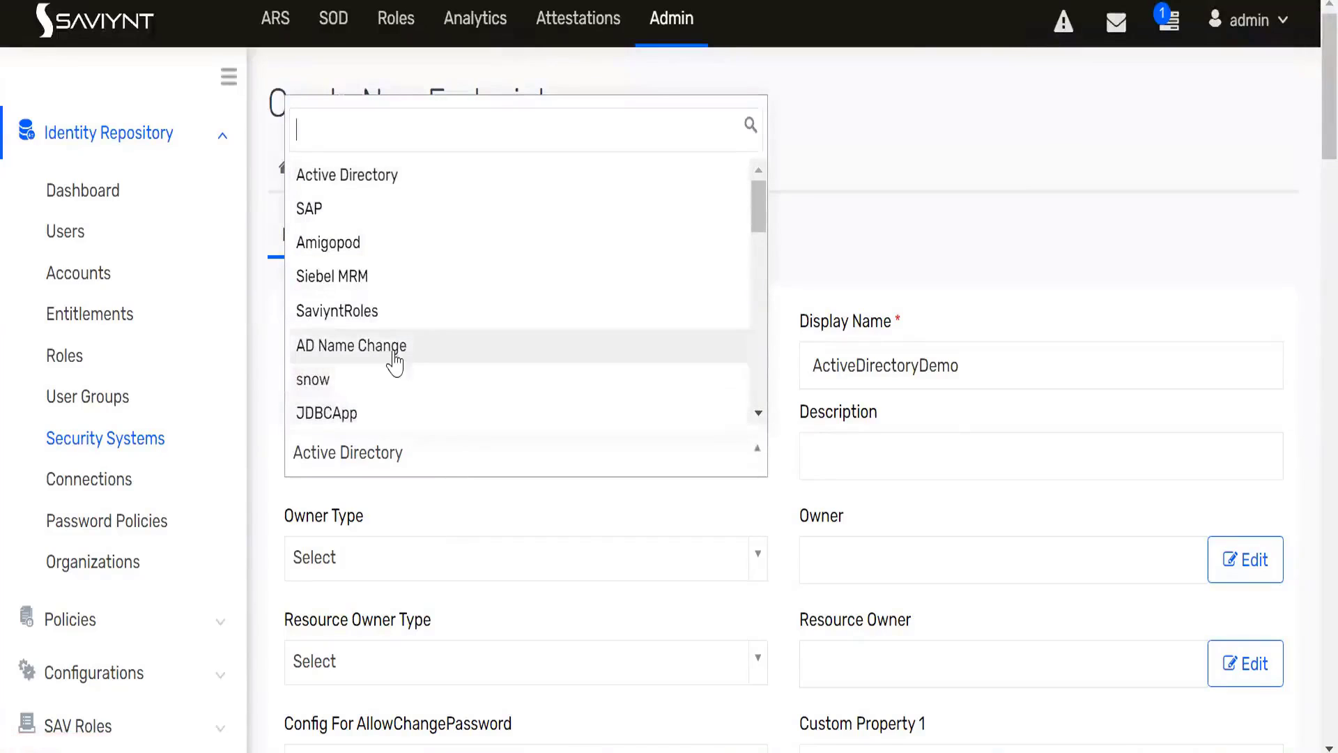
{"action": "scroll", "coordinate": [395, 359], "scroll_direction": "down", "scroll_amount": 4}
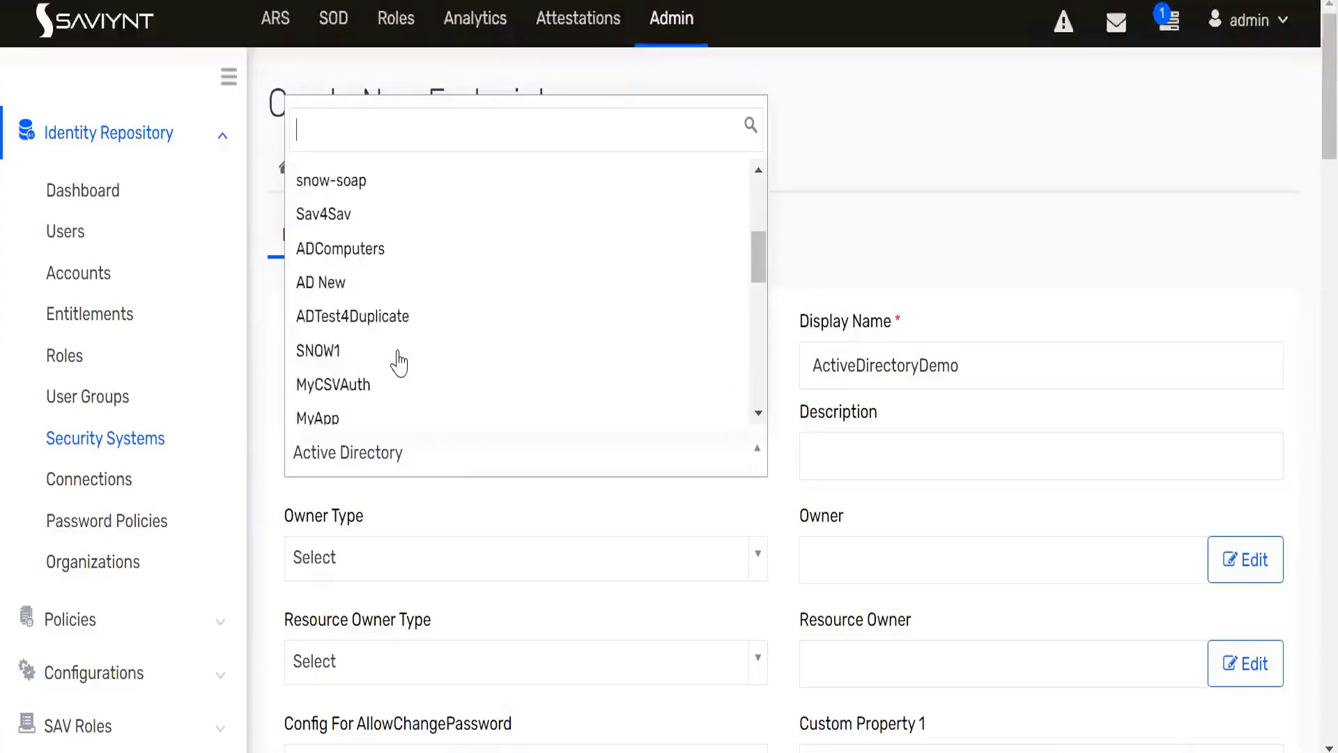
{"action": "scroll", "coordinate": [398, 362], "scroll_direction": "up", "scroll_amount": 4}
{"action": "type", "text": "acti"}
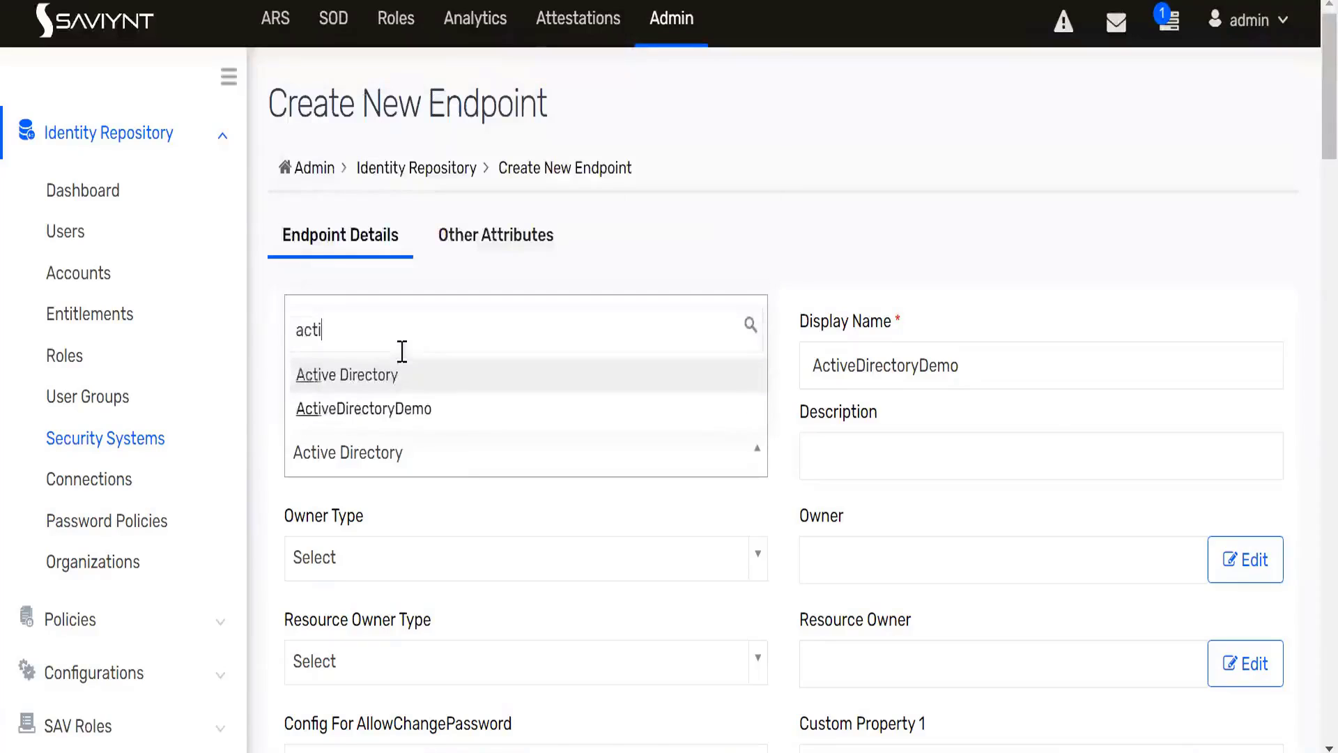
{"action": "left_click", "coordinate": [416, 411]}
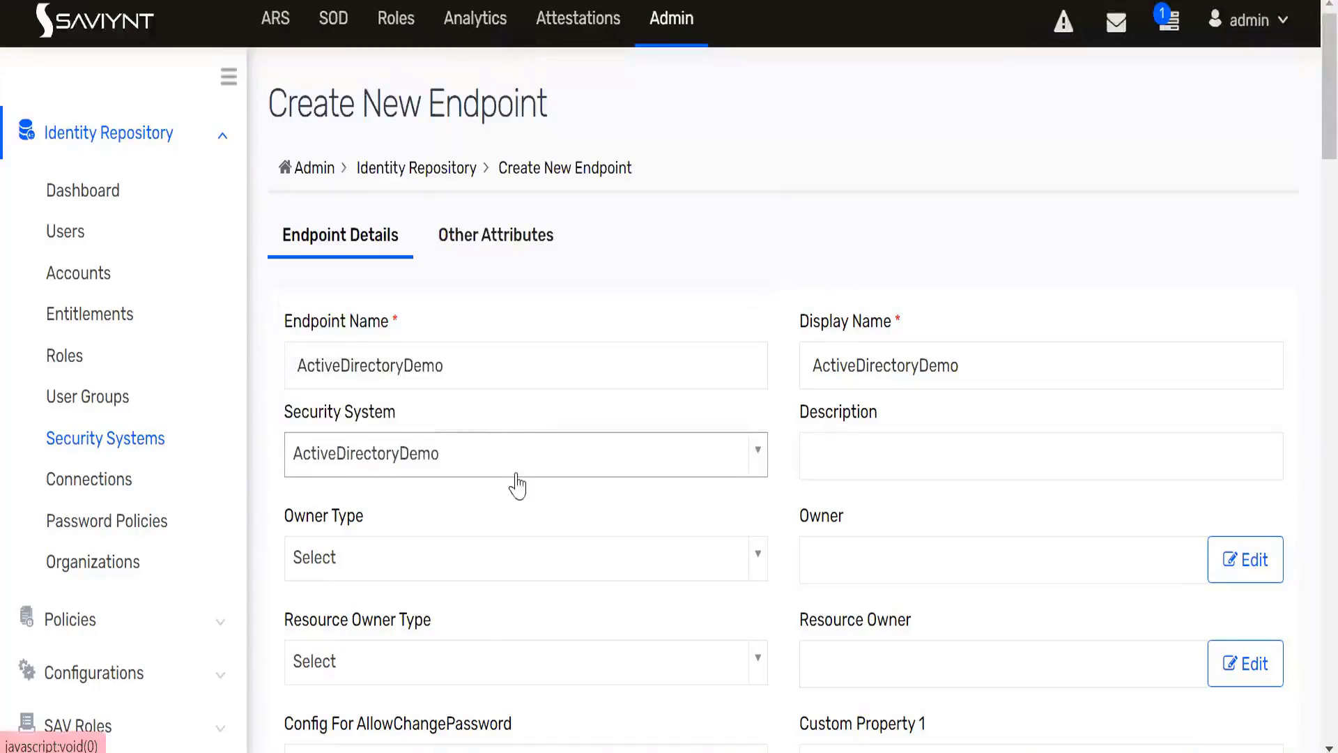
{"action": "scroll", "coordinate": [486, 500], "scroll_direction": "down", "scroll_amount": 4}
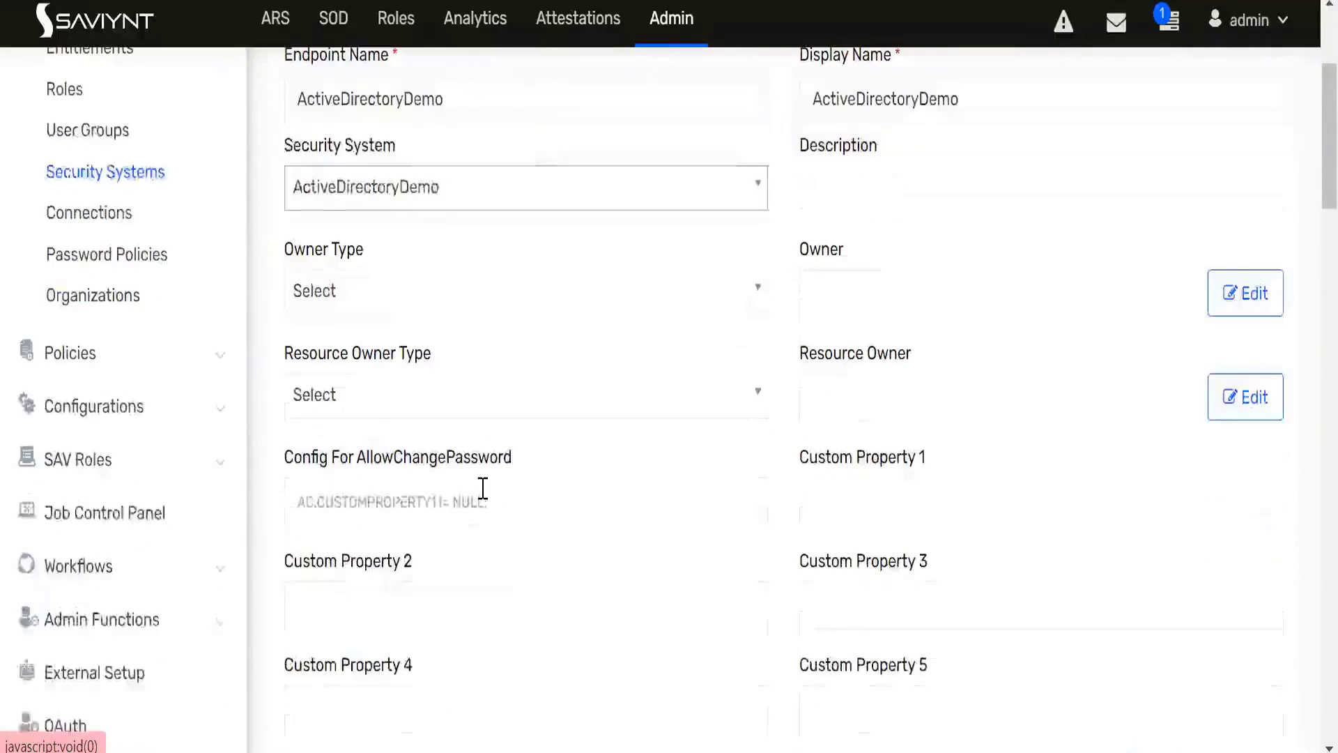
{"action": "scroll", "coordinate": [481, 499], "scroll_direction": "down", "scroll_amount": 15}
{"action": "scroll", "coordinate": [484, 488], "scroll_direction": "down", "scroll_amount": 5}
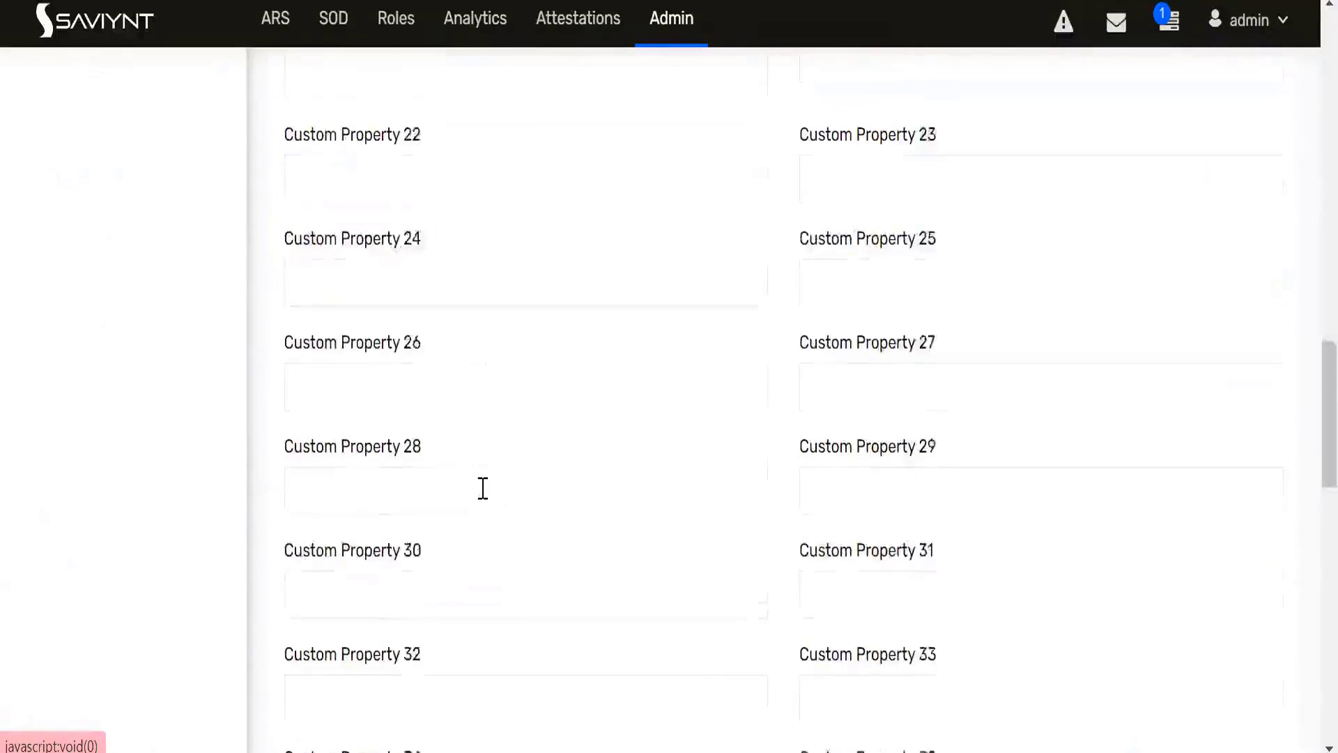
{"action": "scroll", "coordinate": [483, 488], "scroll_direction": "down", "scroll_amount": 17}
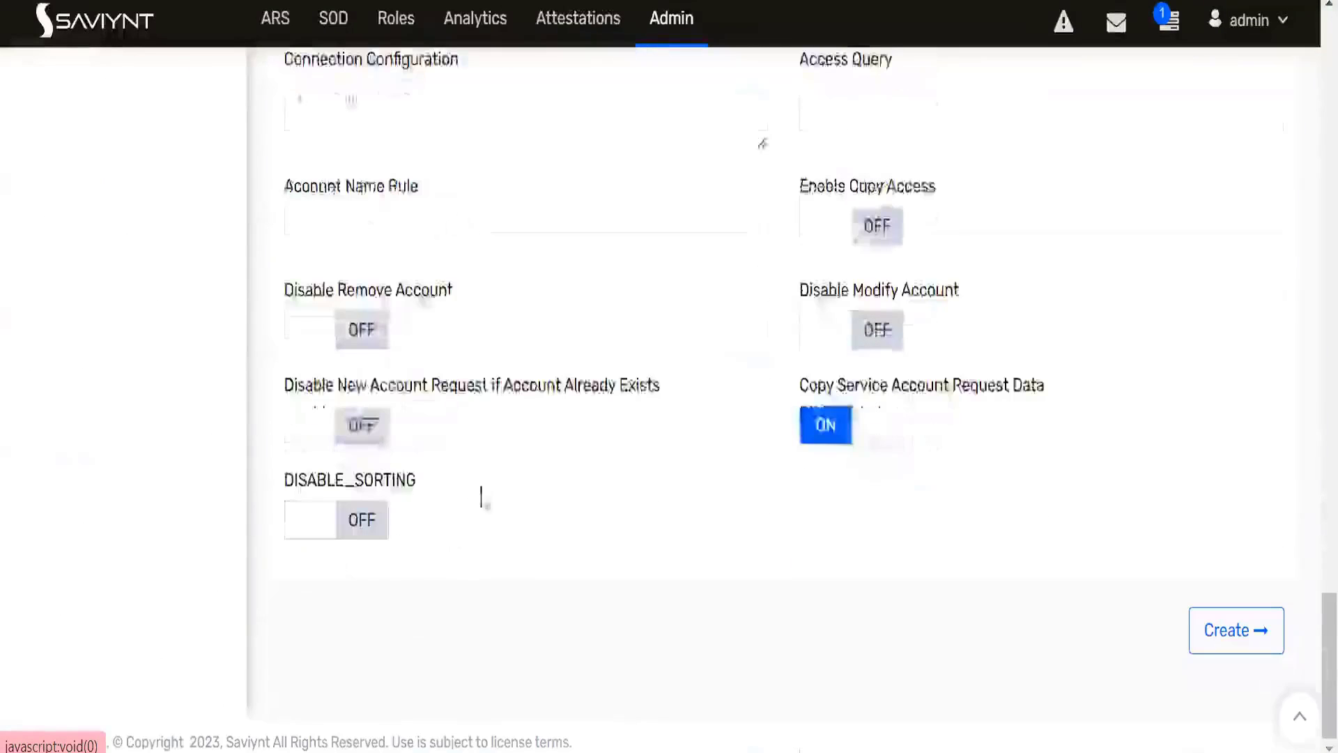
{"action": "left_click", "coordinate": [1225, 638]}
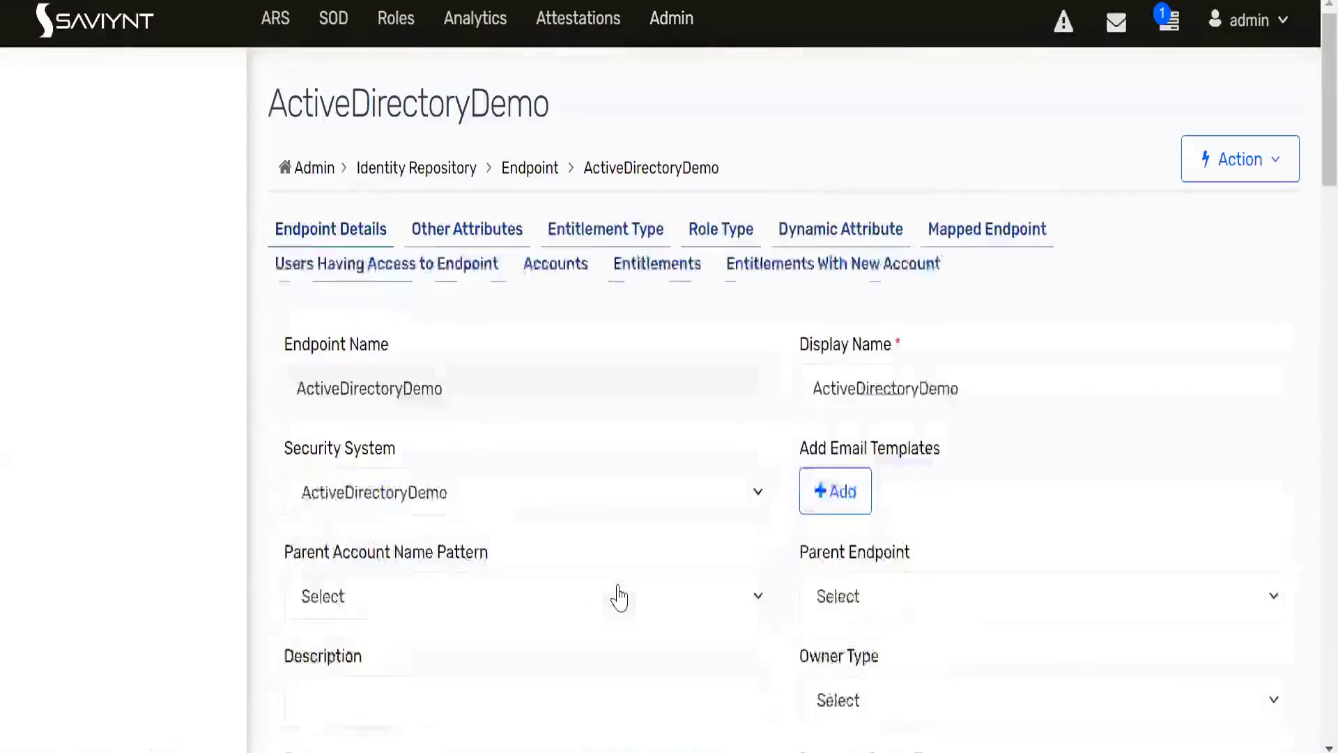